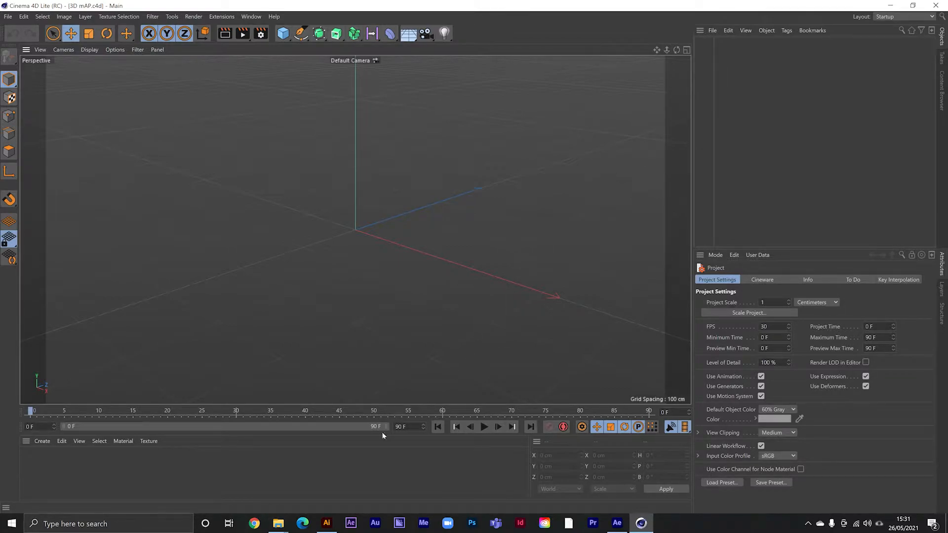
Switch to the TurboSquid site in Chrome, look up globe shape models and filter the listing to free ones.
click(254, 523)
click(424, 253)
text(GLO)
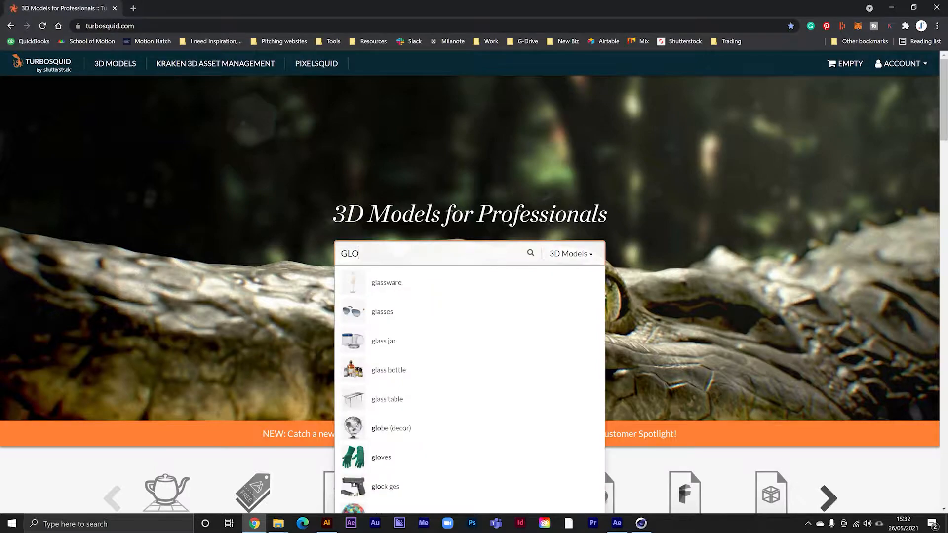
text(B)
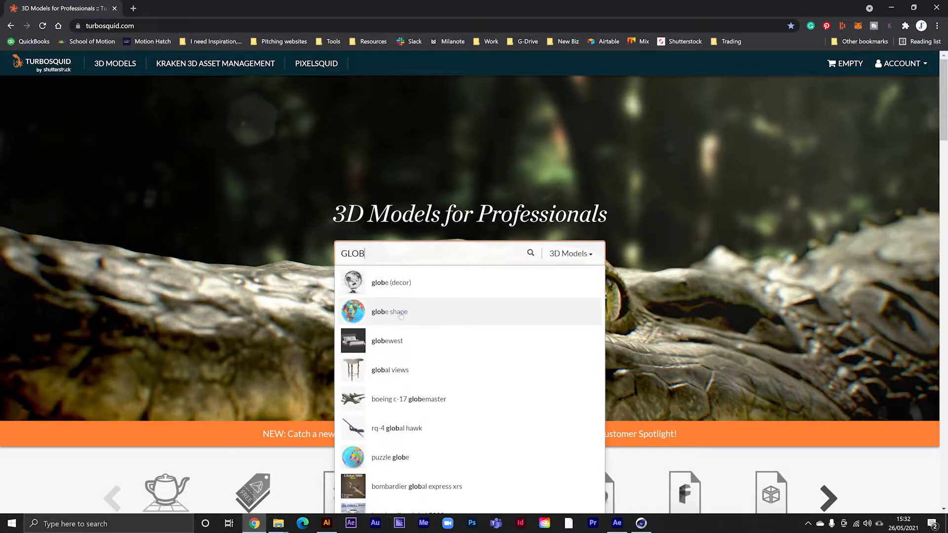
click(399, 315)
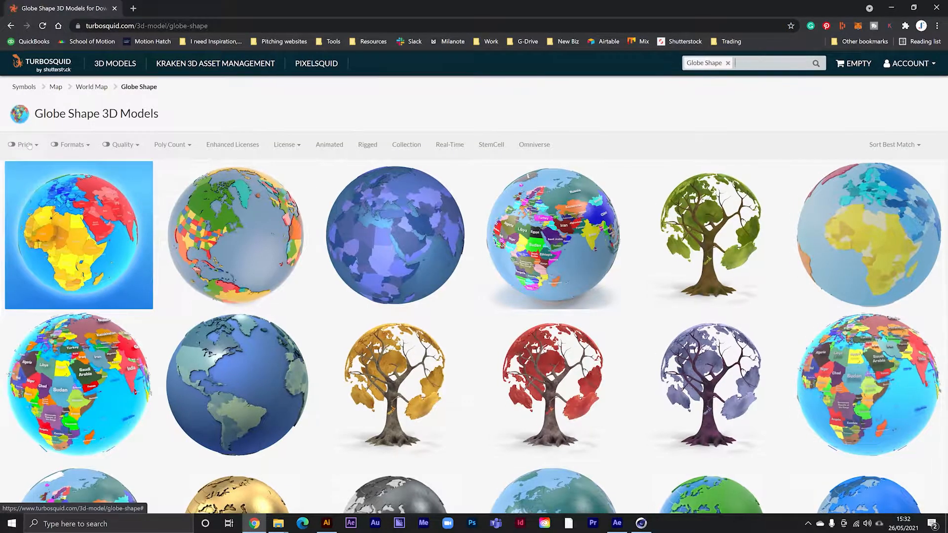
click(30, 145)
click(39, 220)
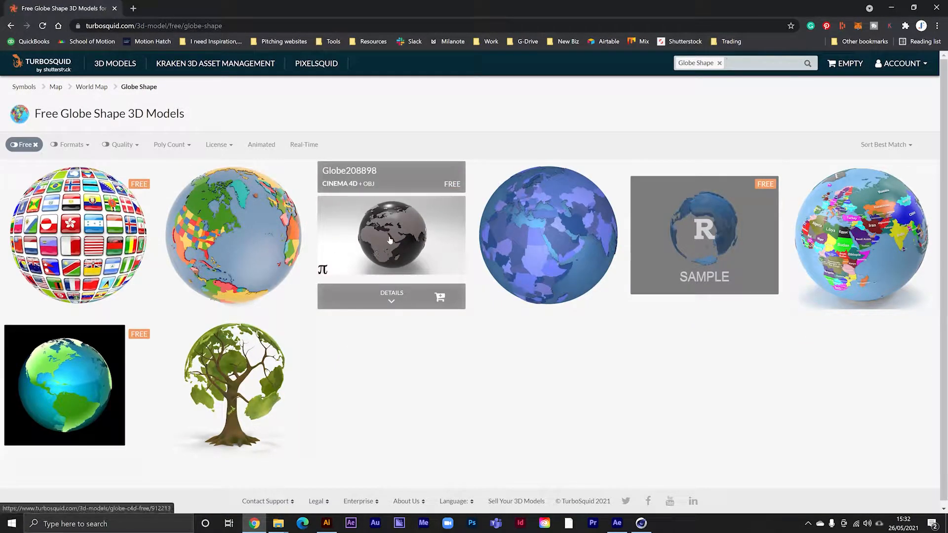
Download Earth_Continent1.c4d from the free Globe208898 model and open it in Cinema 4D.
click(393, 229)
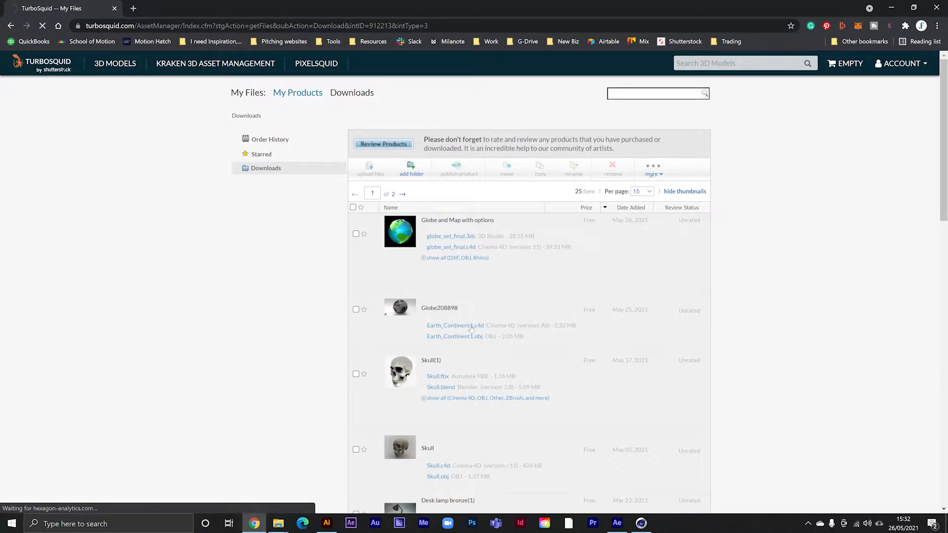
click(470, 329)
click(85, 499)
click(124, 435)
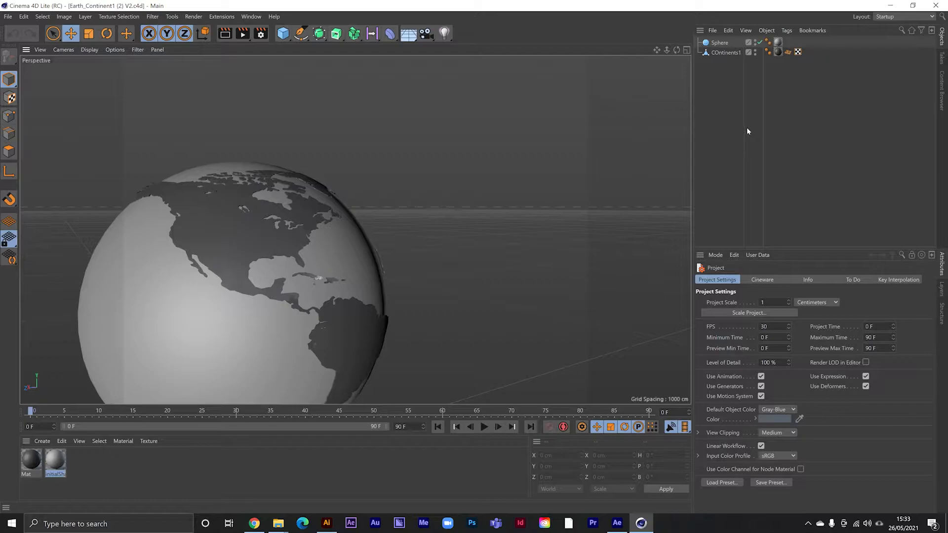
Copy the Sphere and COntinents1 objects from the downloaded scene into the recent project 3D mAP.c4d and save it.
click(722, 45)
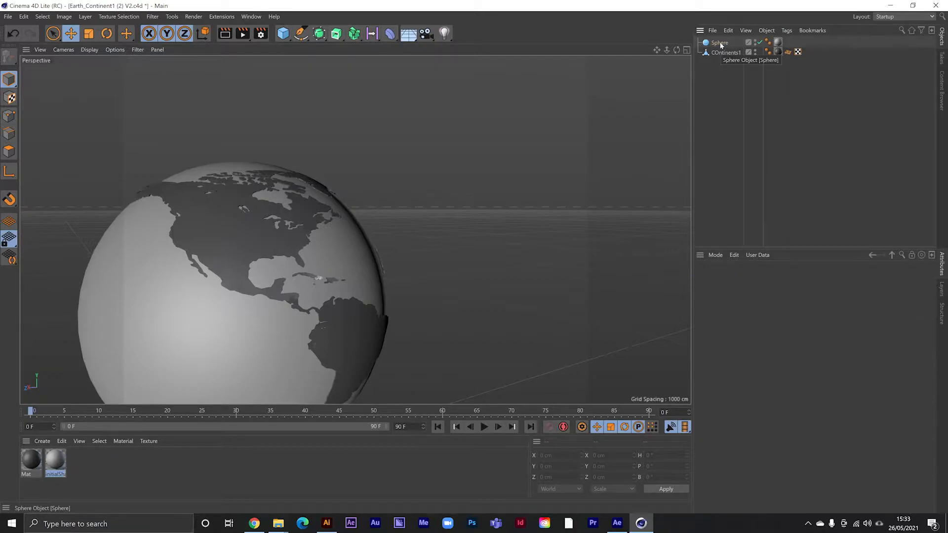
click(721, 43)
ctrl+click(723, 53)
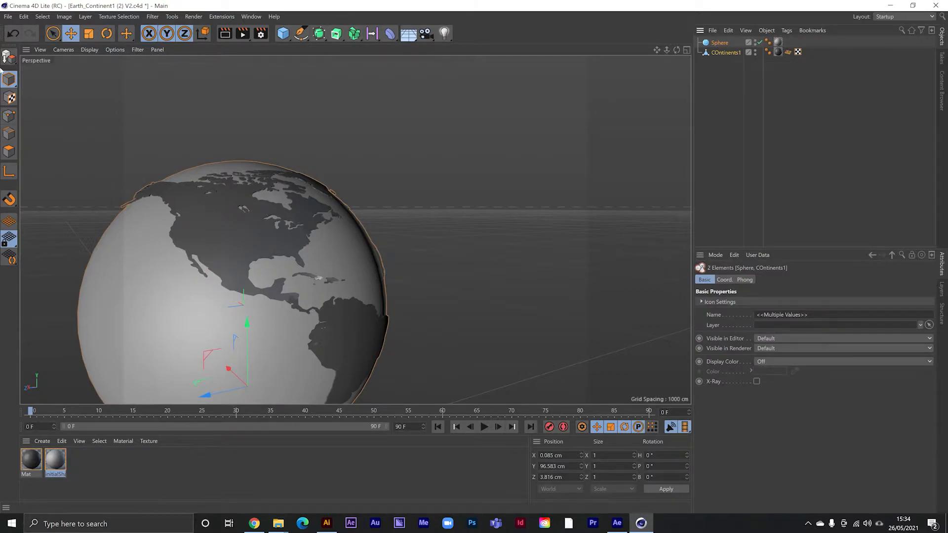
click(8, 18)
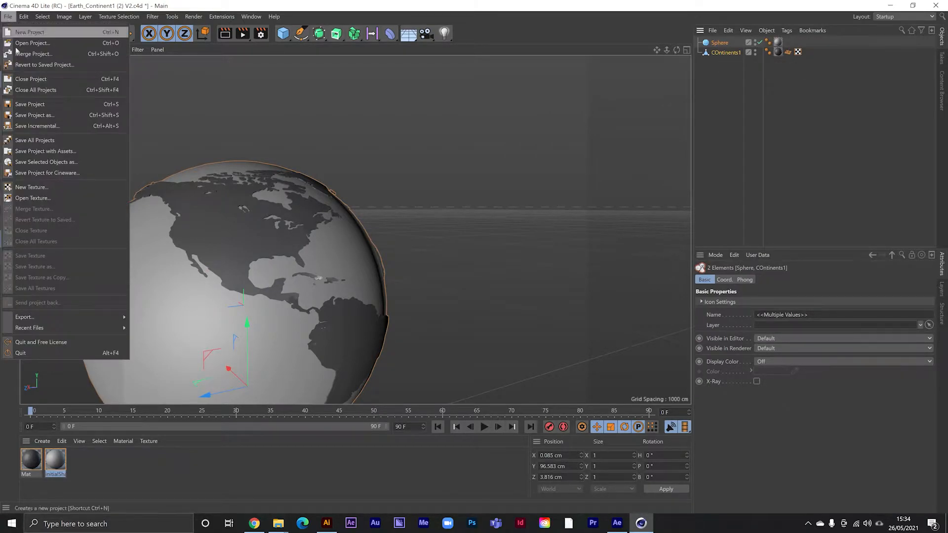
mouse_move(81, 329)
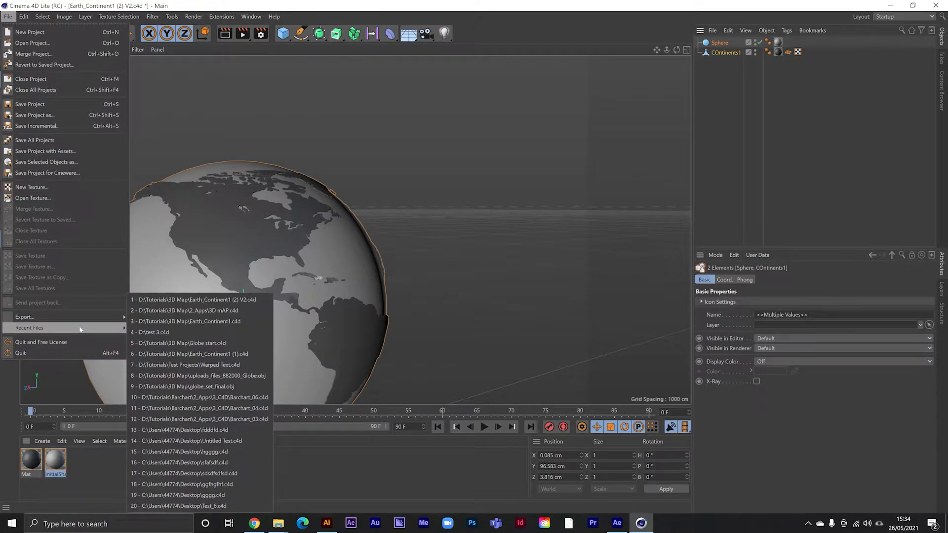
click(237, 312)
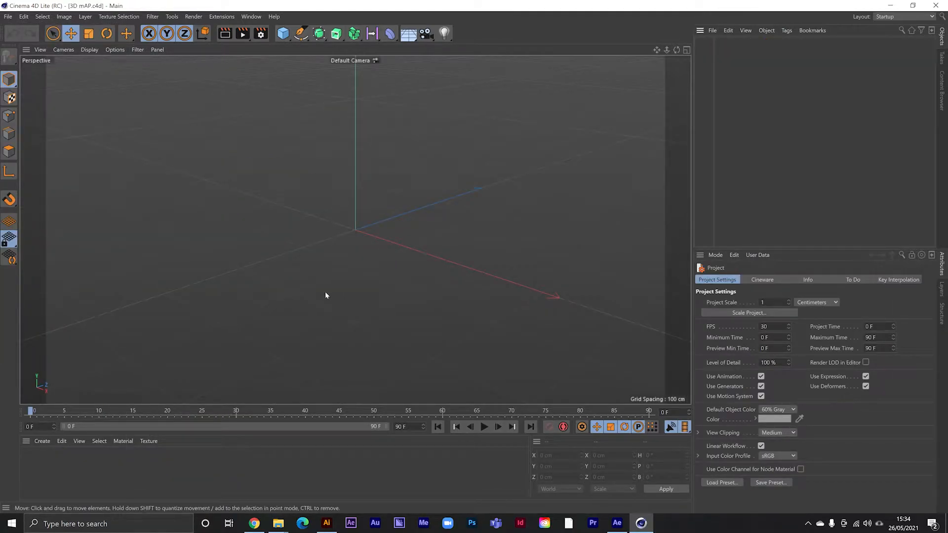
key(ctrl+v)
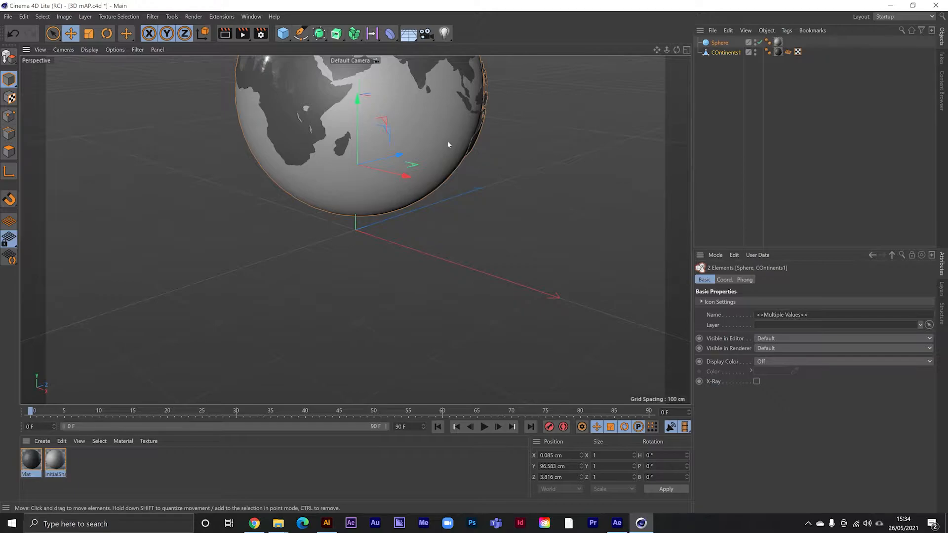
key(ctrl+s)
Set the render output size to 1920 by 1080 pixels in the render settings.
click(260, 33)
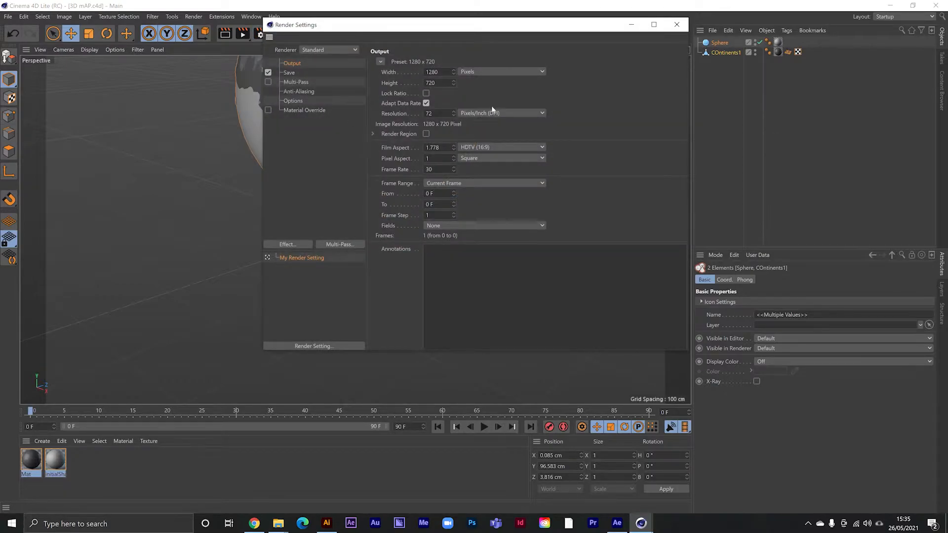
drag(439, 72, 355, 76)
text(1920)
key(Tab)
text(1080)
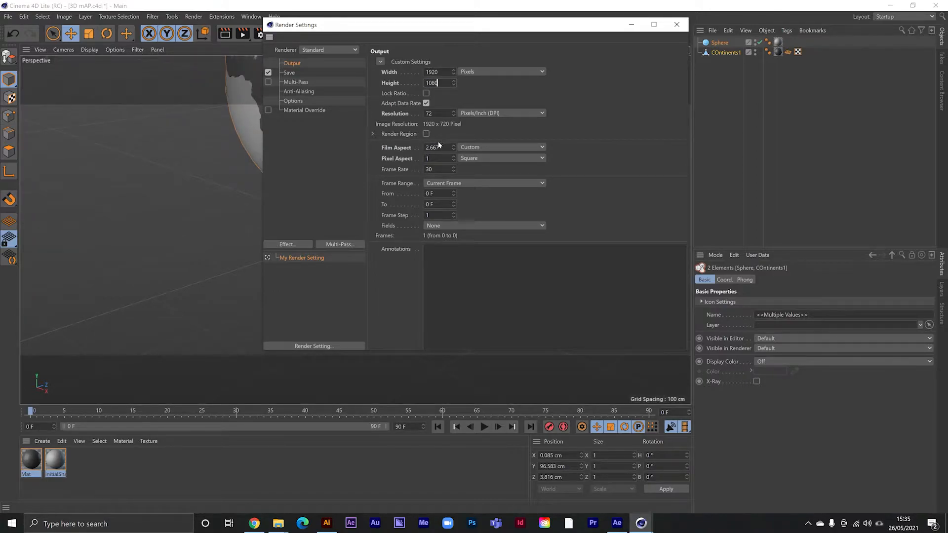
drag(435, 169, 254, 247)
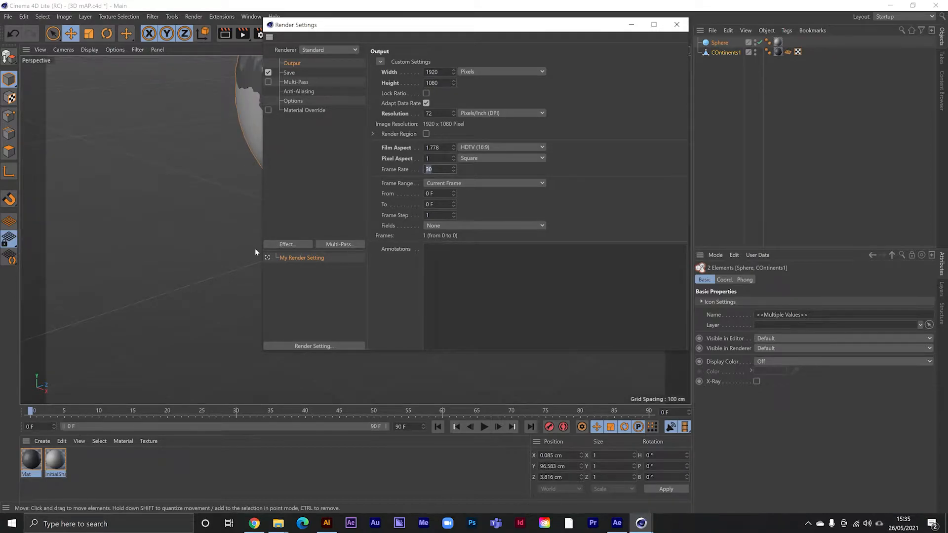
click(677, 25)
Set the project frame rate to 25 FPS in the project settings and save the project.
key(ctrl+d)
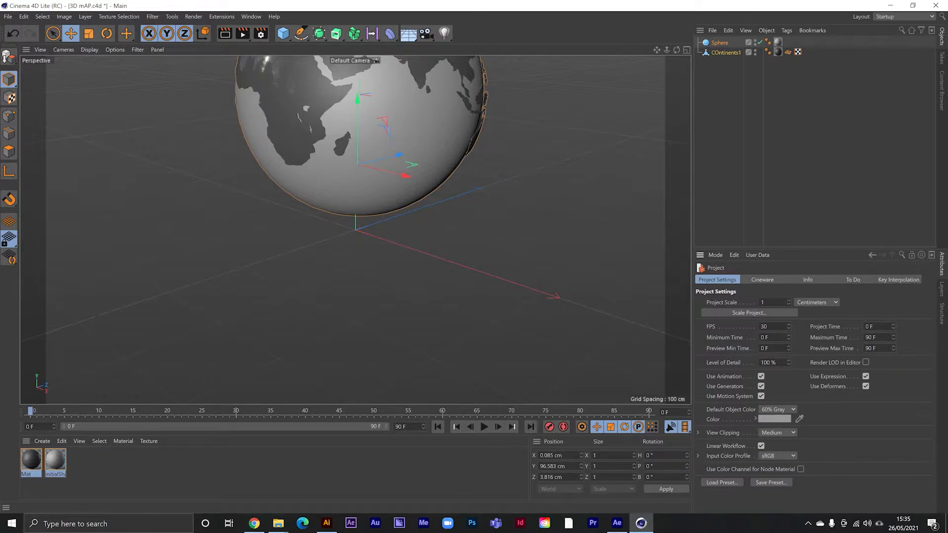
double_click(763, 327)
text(25)
key(Return)
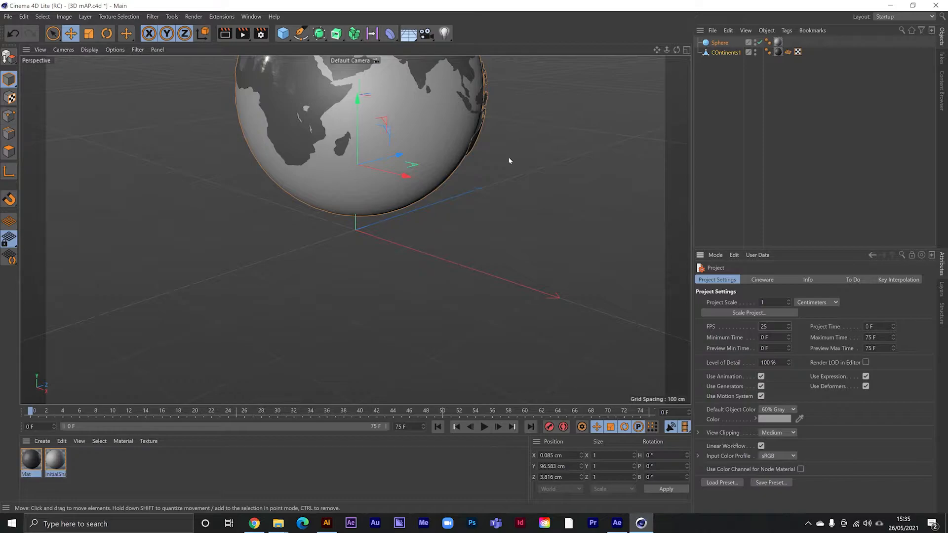
key(ctrl+s)
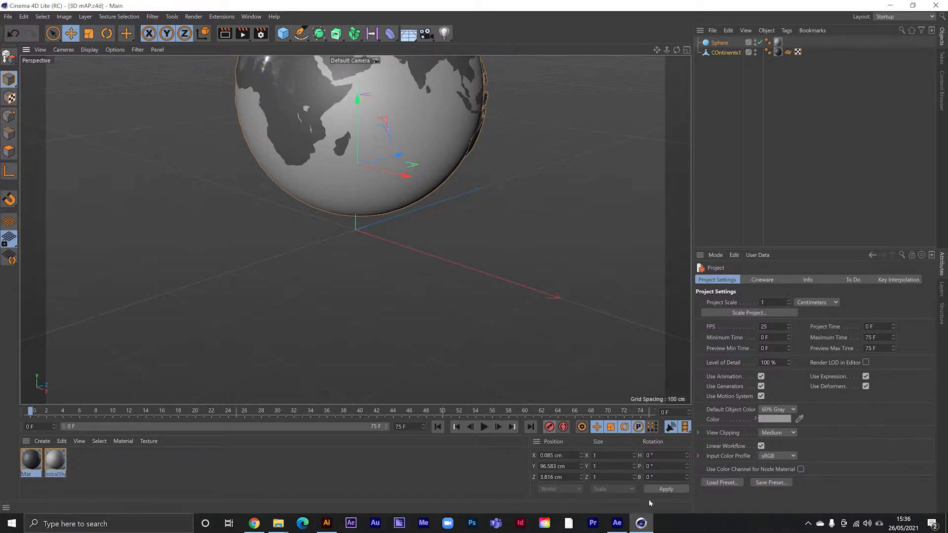
Switch to After Effects, create a composition from 3D mAP.c4d and set its Cineware renderer to Current.
click(617, 522)
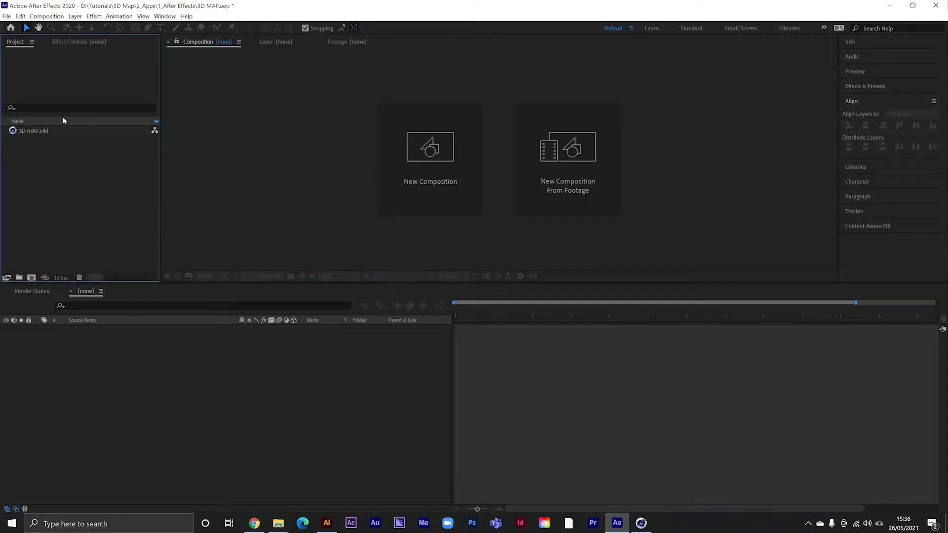
click(36, 132)
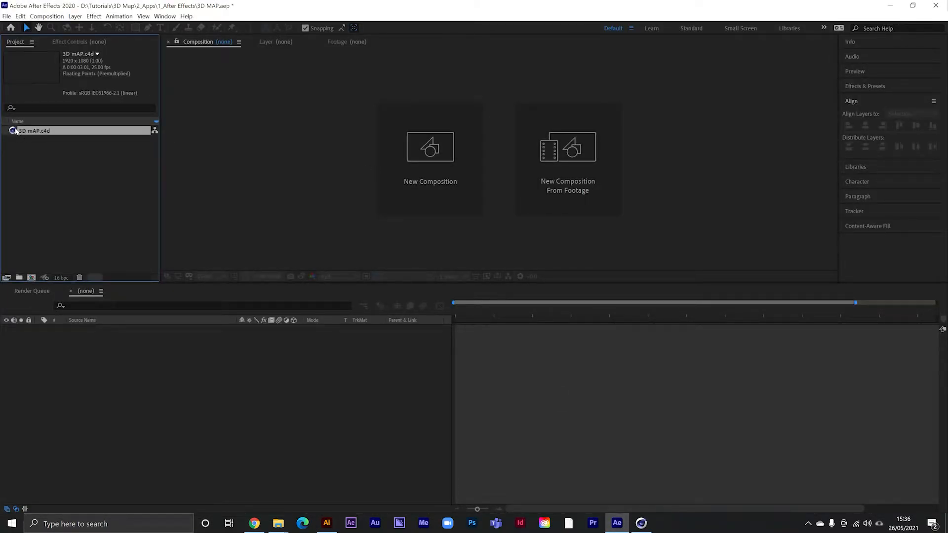
drag(34, 133, 32, 279)
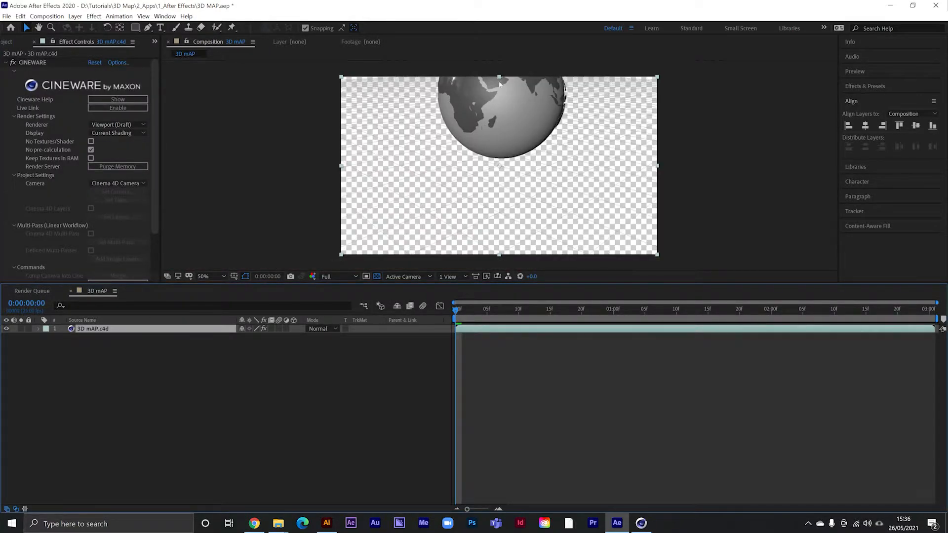
click(126, 125)
click(130, 134)
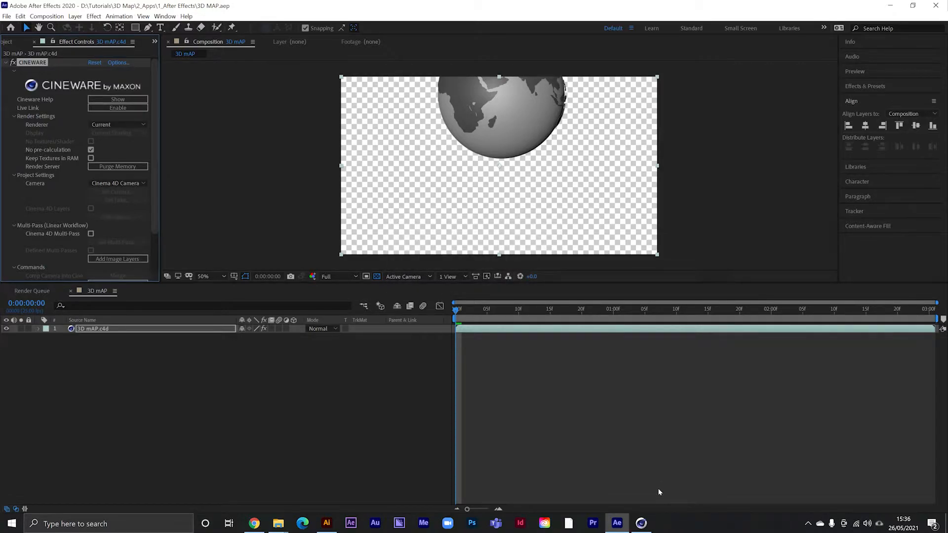
Switch back to Cinema 4D and examine the globe from several angles, including the raised continent edges and Europe.
click(640, 522)
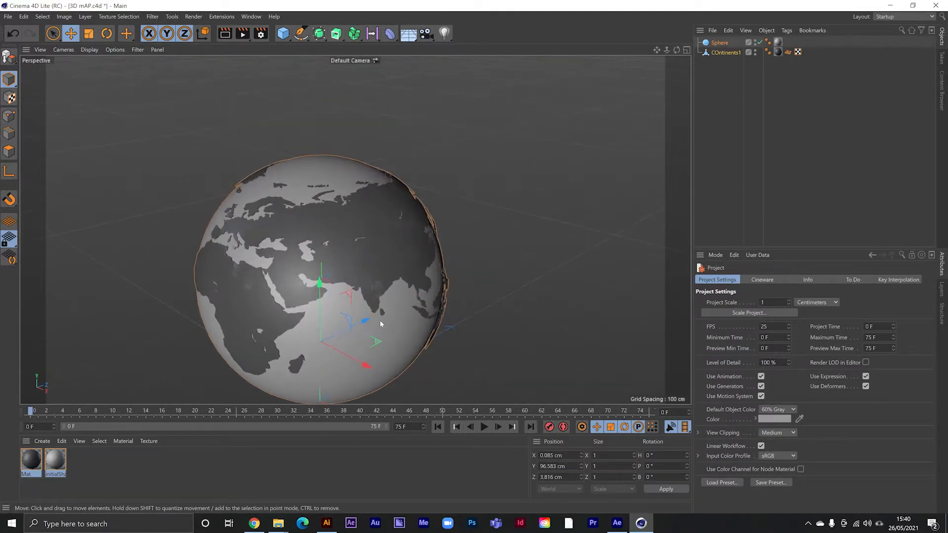
alt+right_drag(342, 285, 360, 268)
alt+drag(364, 241, 327, 288)
alt+middle_drag(328, 290, 327, 243)
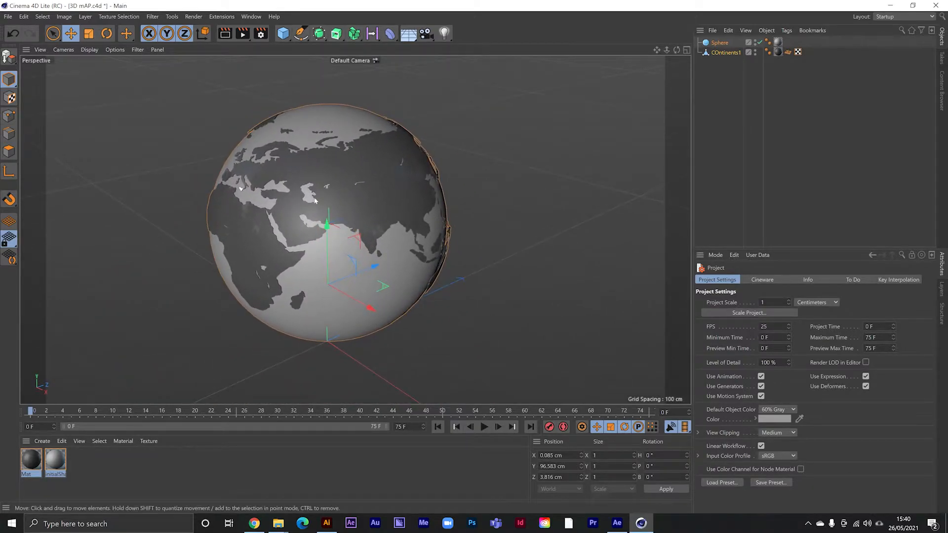
alt+middle_drag(316, 199, 327, 211)
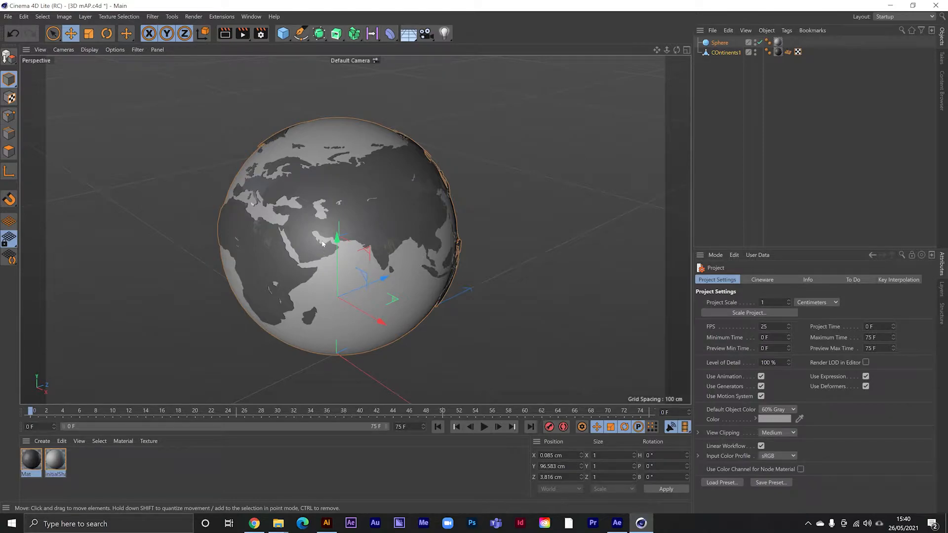
scroll(322, 244, up, 10)
alt+drag(376, 228, 263, 176)
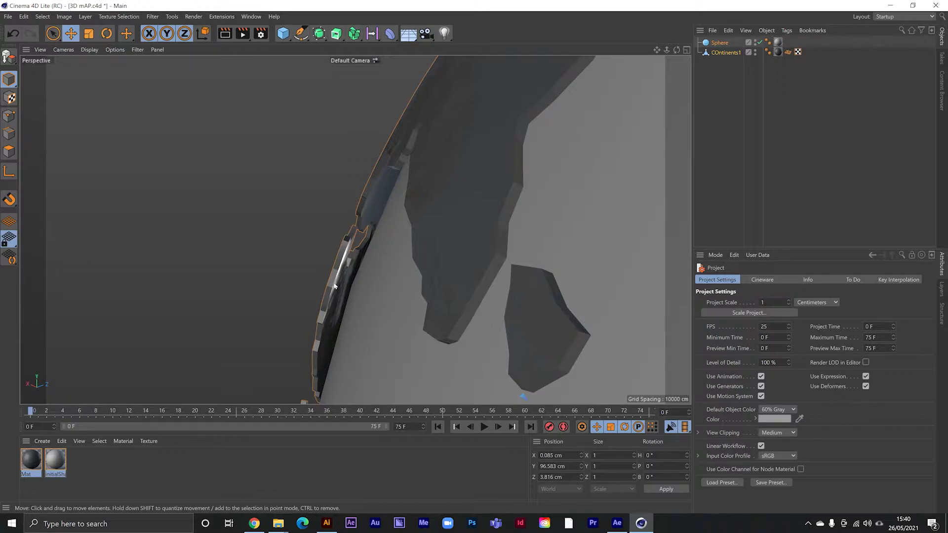
alt+drag(352, 271, 448, 296)
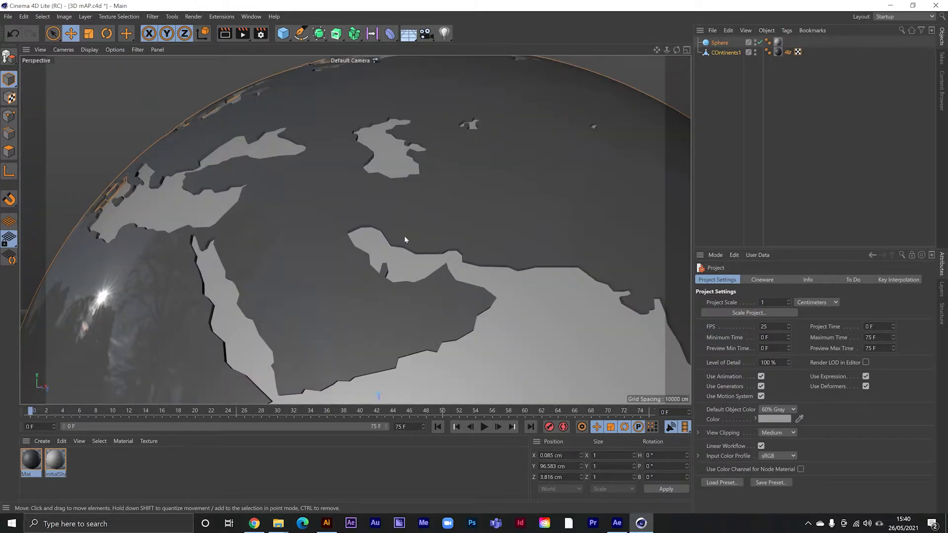
alt+drag(420, 229, 414, 284)
alt+right_drag(414, 285, 510, 294)
alt+middle_drag(510, 294, 317, 240)
alt+drag(236, 198, 209, 199)
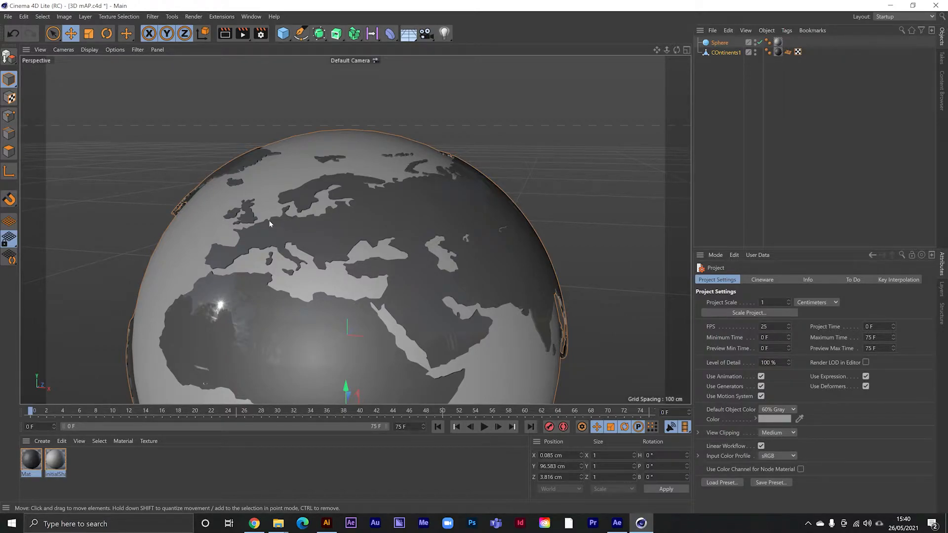
alt+drag(267, 234, 246, 239)
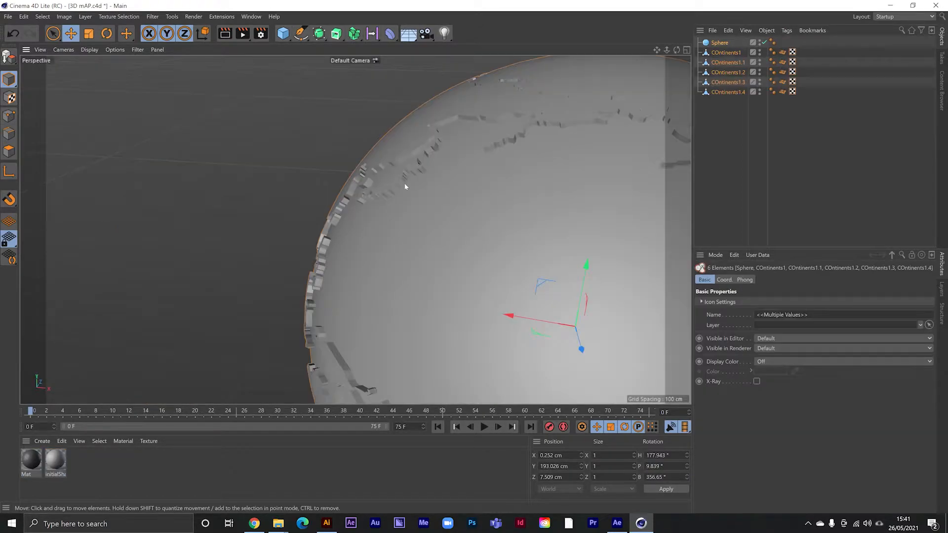
Delete both imported materials, initialShadingGroup and Mat, from the project.
scroll(404, 187, up, 6)
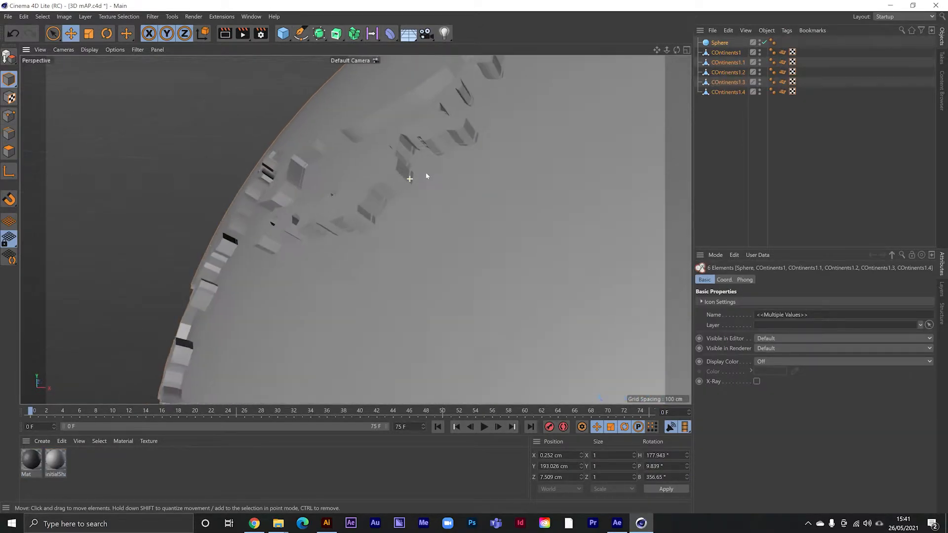
alt+drag(453, 160, 447, 235)
alt+right_drag(447, 235, 554, 207)
alt+middle_drag(554, 206, 437, 224)
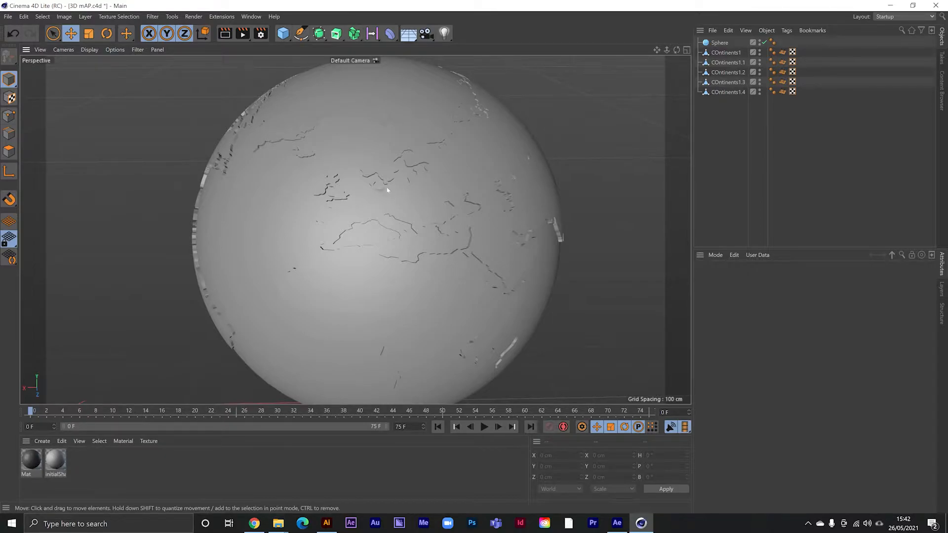
click(57, 459)
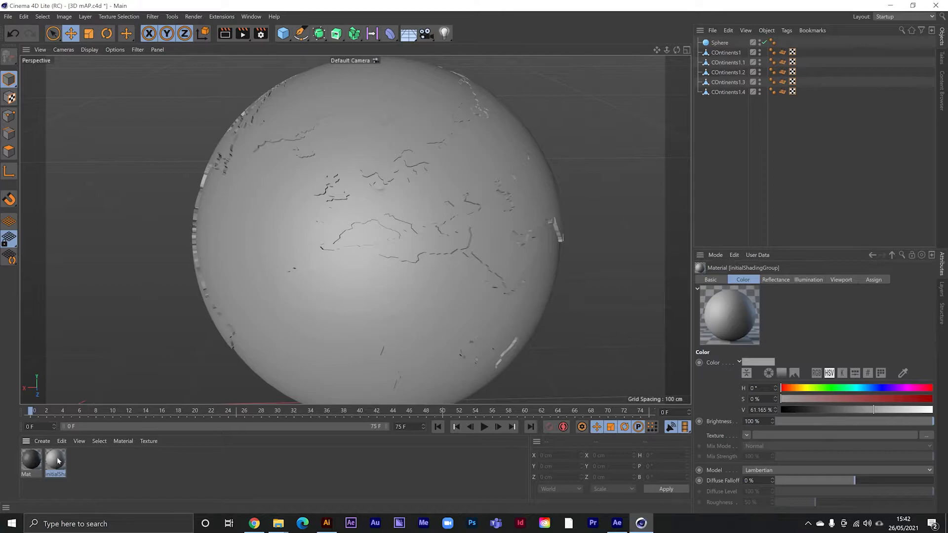
key(Delete)
click(36, 458)
key(Delete)
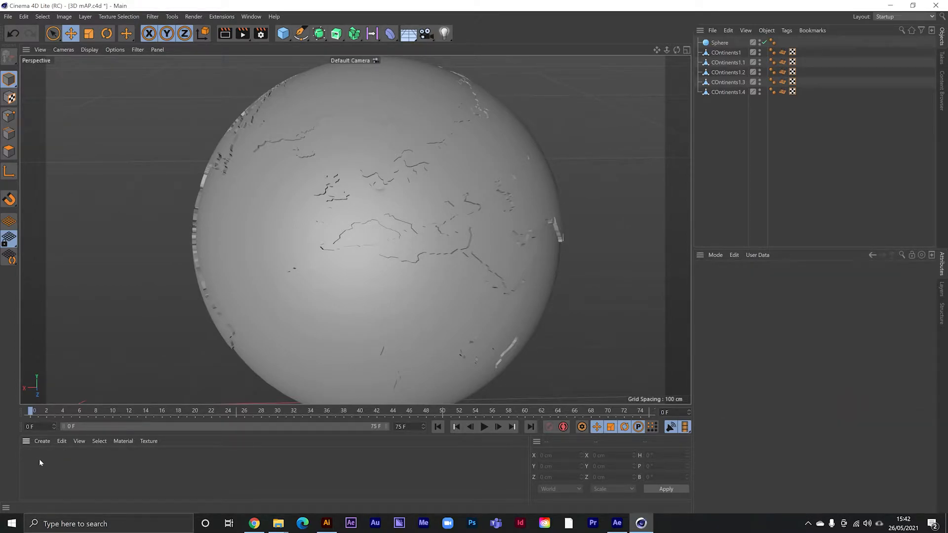
Create a new material and open it in the Material Editor.
double_click(40, 458)
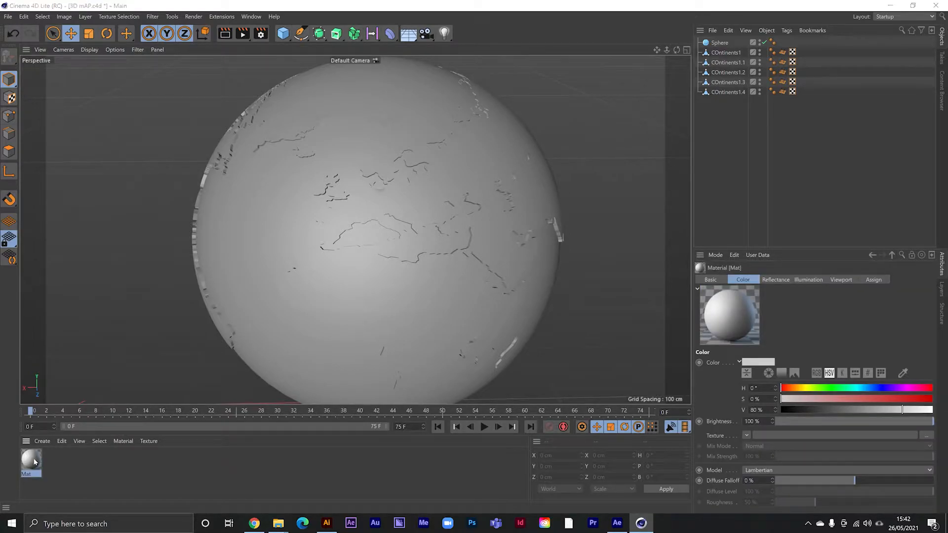
double_click(34, 461)
drag(233, 72, 498, 83)
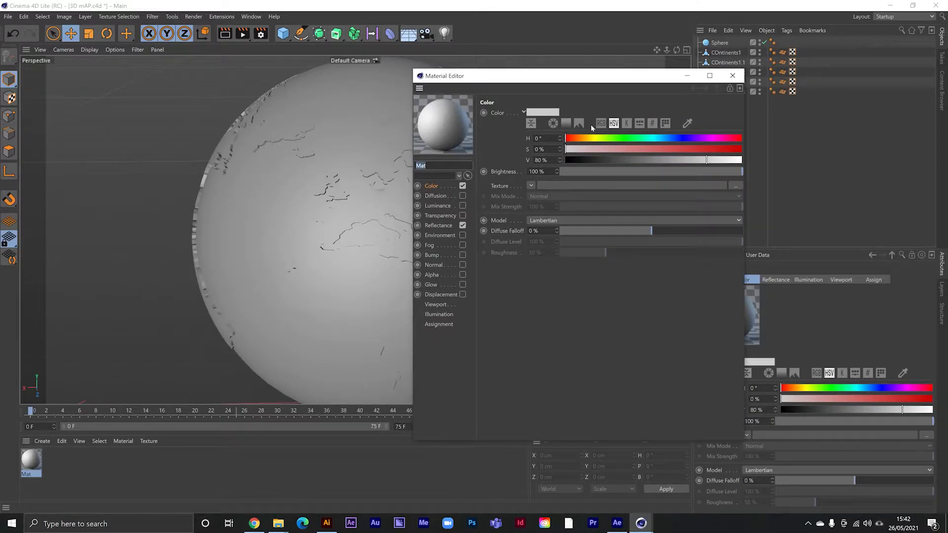
Set the new material's colour to bright green with H 144°, S 91% and V 85%.
drag(560, 77, 646, 98)
drag(702, 161, 719, 162)
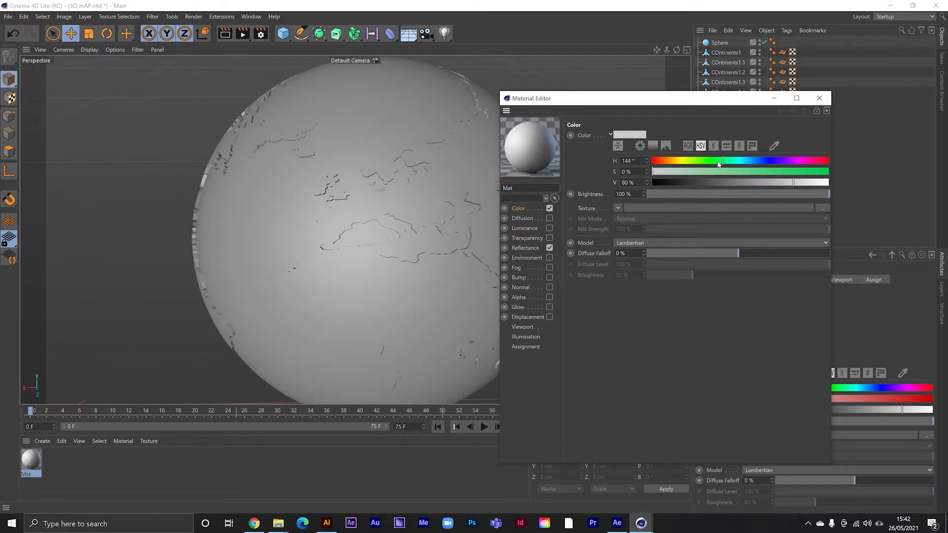
click(813, 171)
click(802, 182)
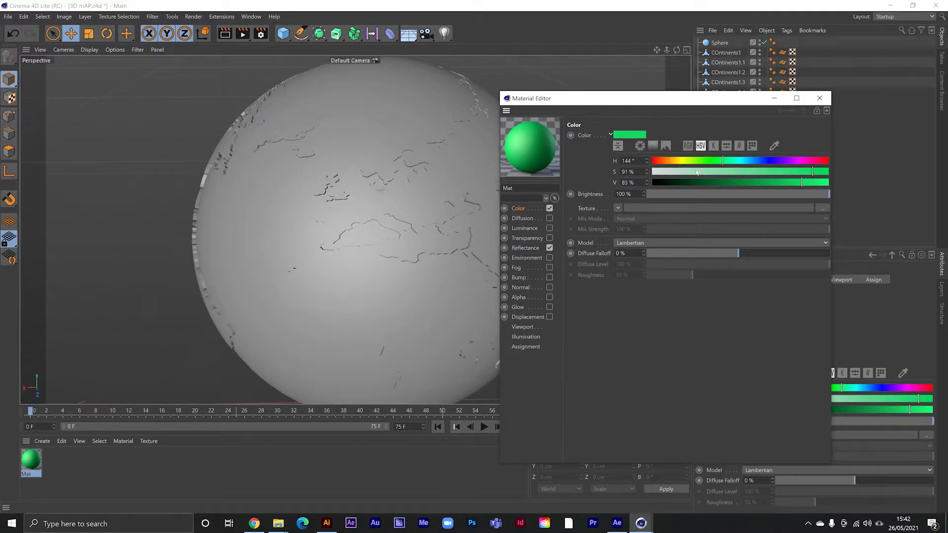
Show the colour wheel with the Split Complementary harmony and shift the material's colour to pale green, about H 100° and S 37%.
click(640, 147)
click(645, 161)
click(659, 161)
click(674, 161)
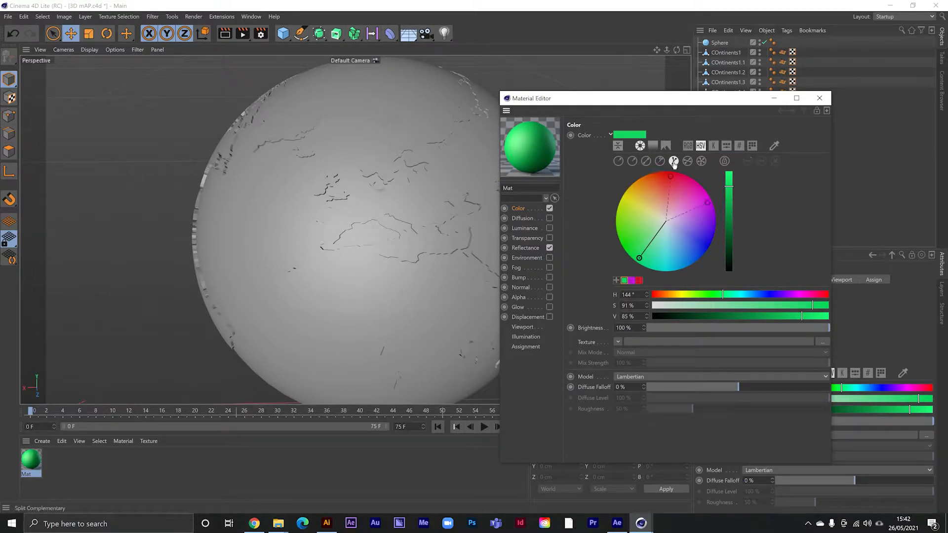
mouse_move(639, 258)
mouse_down()
mouse_move(670, 226)
mouse_move(657, 217)
mouse_move(647, 225)
mouse_up()
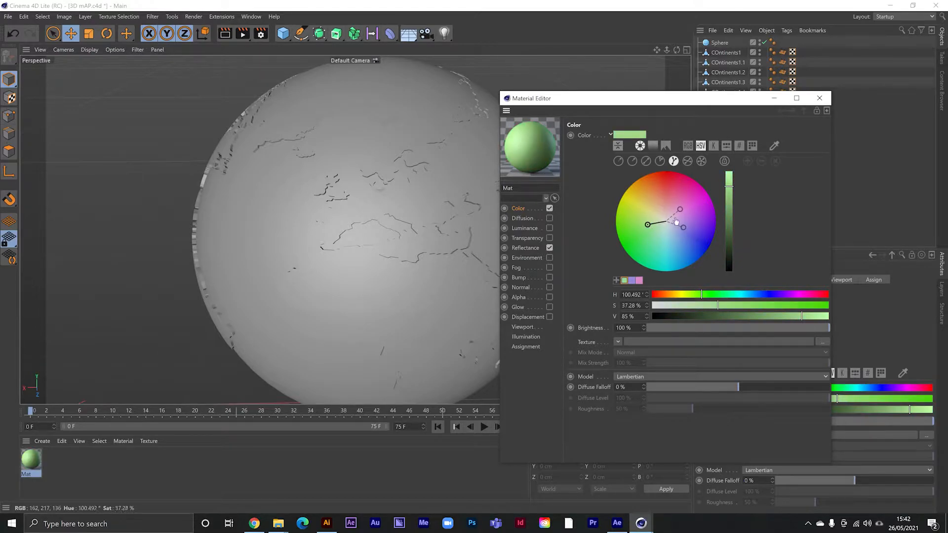
Switch to the four-colour harmony, set the material to pale blue, about H 208° and S 39%, and disable Reflectance.
click(687, 161)
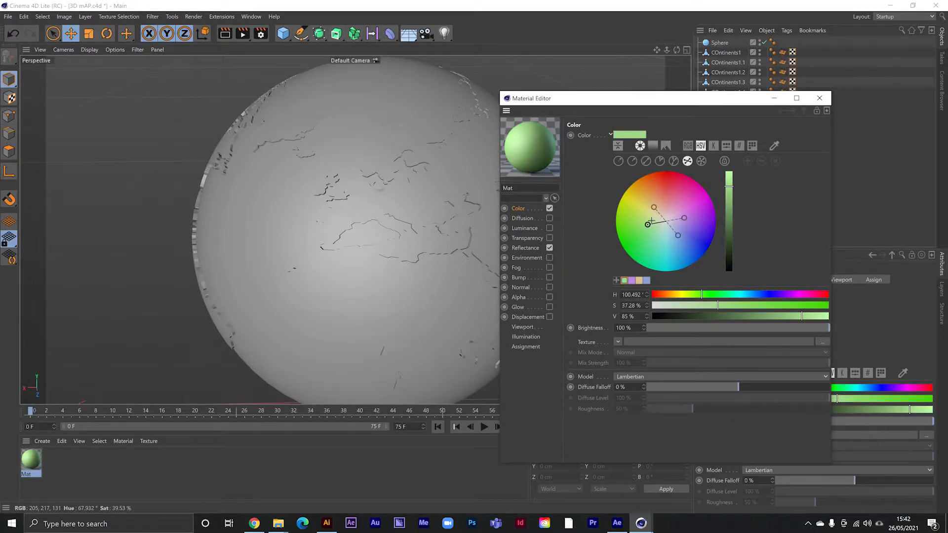
mouse_move(649, 228)
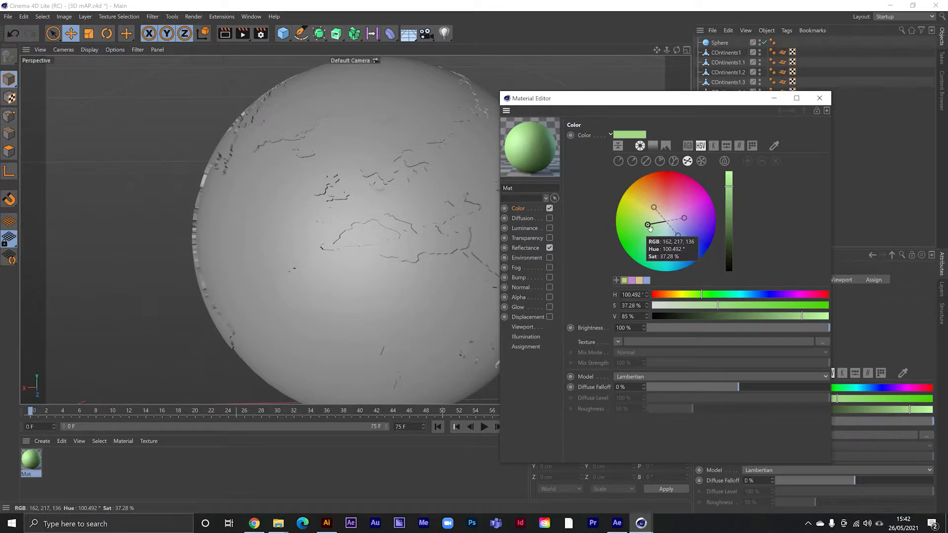
drag(650, 228, 675, 238)
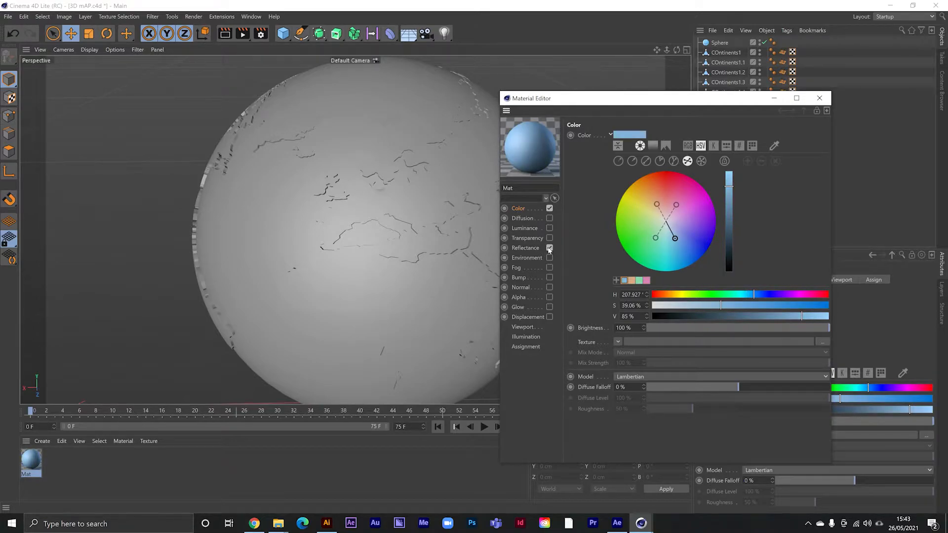
click(549, 248)
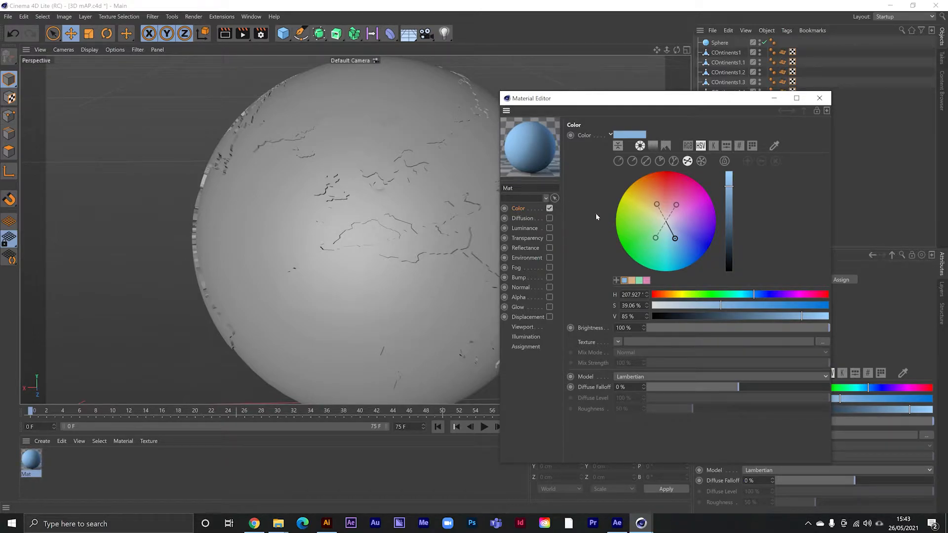
Apply the blue material to the globe's Sphere and close the Material Editor.
click(63, 469)
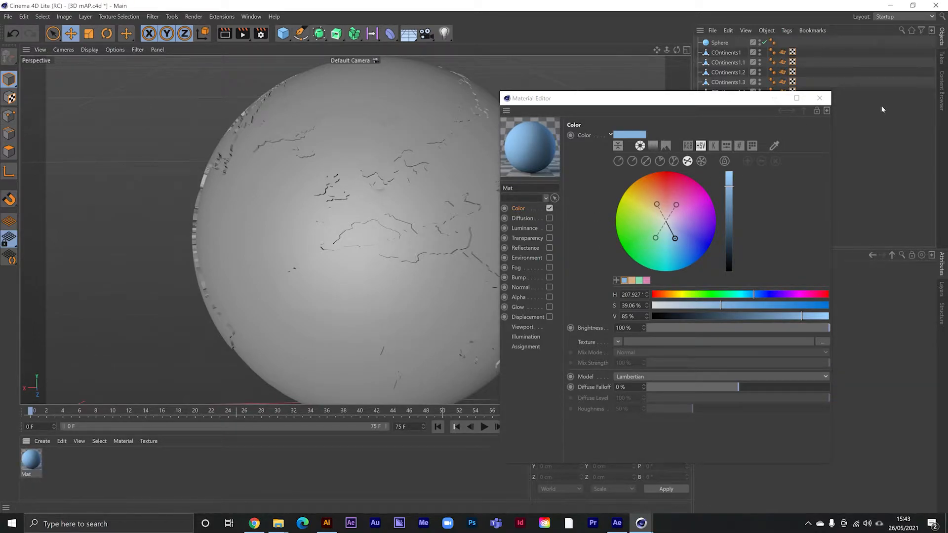
drag(24, 471, 248, 221)
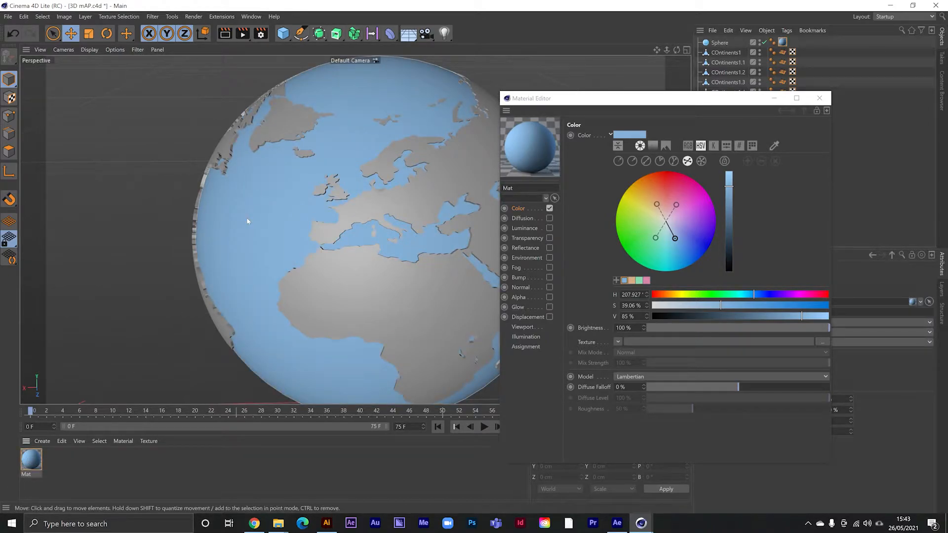
click(820, 100)
click(60, 476)
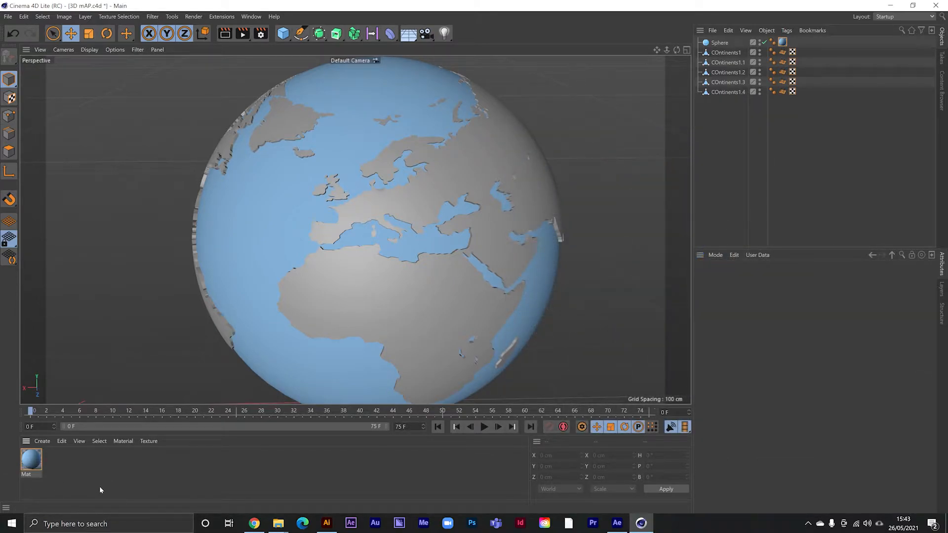
Duplicate the blue material, naming the original Water and the copy Land.
drag(30, 463, 56, 459)
click(32, 475)
click(31, 474)
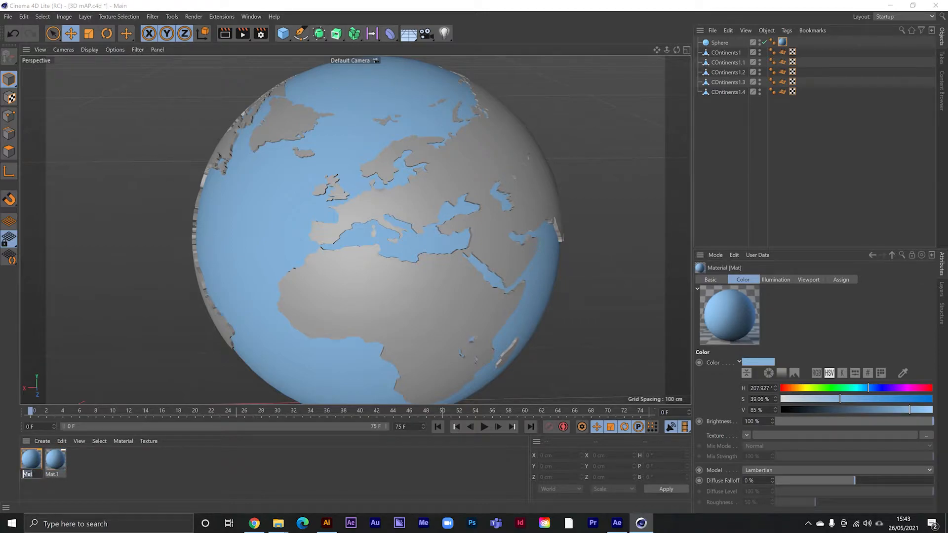
double_click(59, 474)
text(Land)
key(Return)
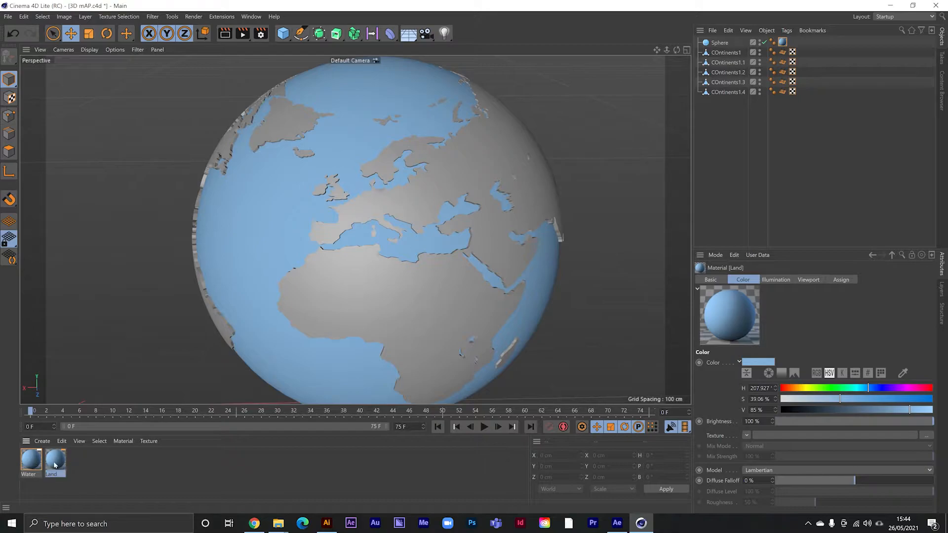
Recolour the Land material with the pale green swatch from the four-colour harmony.
double_click(49, 465)
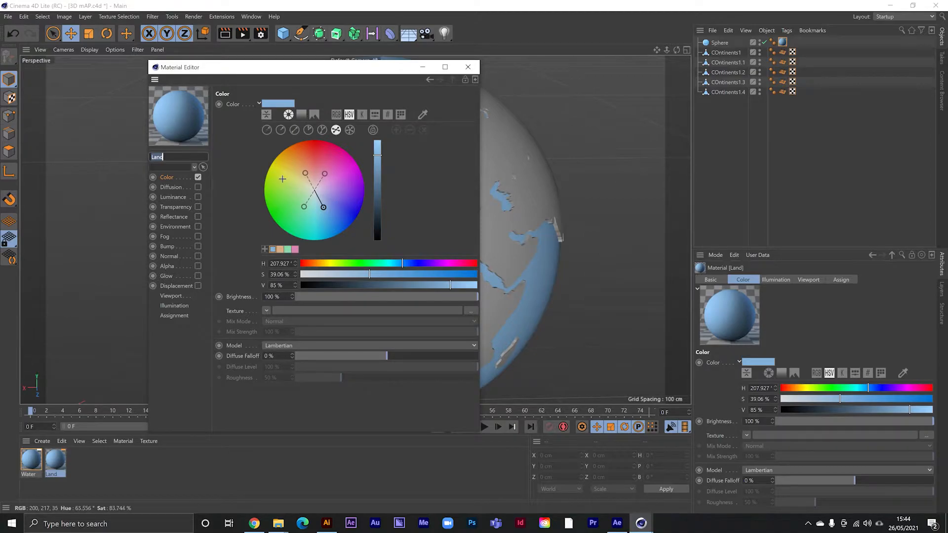
click(258, 103)
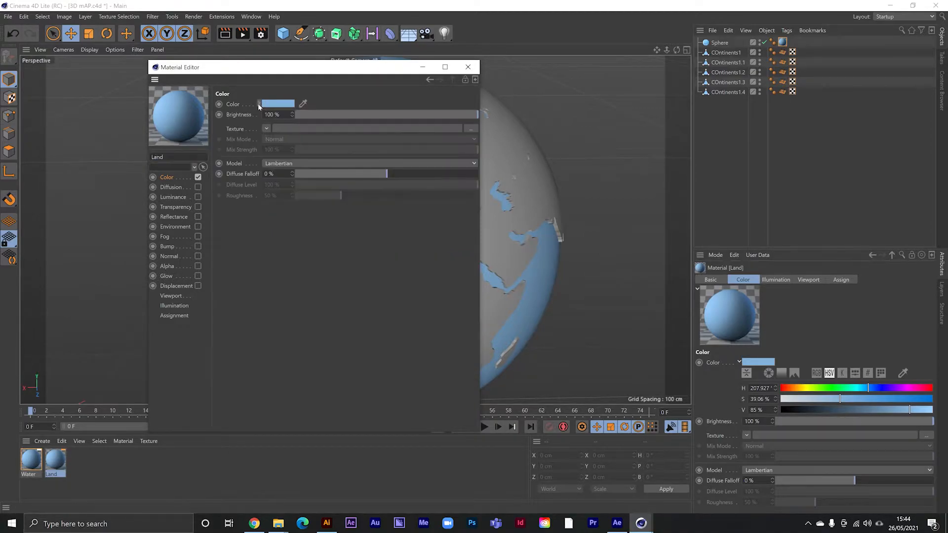
click(258, 104)
click(258, 104)
click(258, 104)
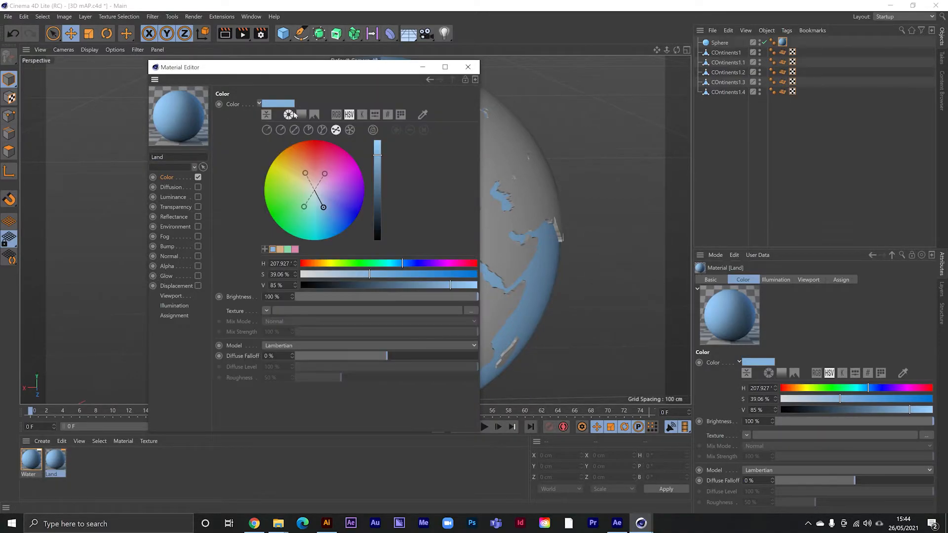
click(401, 116)
click(389, 115)
click(376, 115)
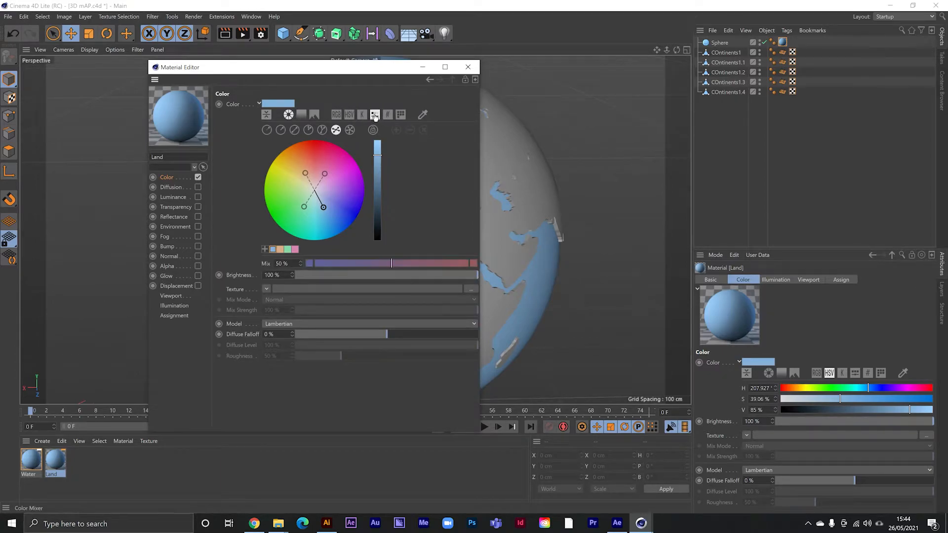
click(291, 117)
click(291, 117)
click(290, 251)
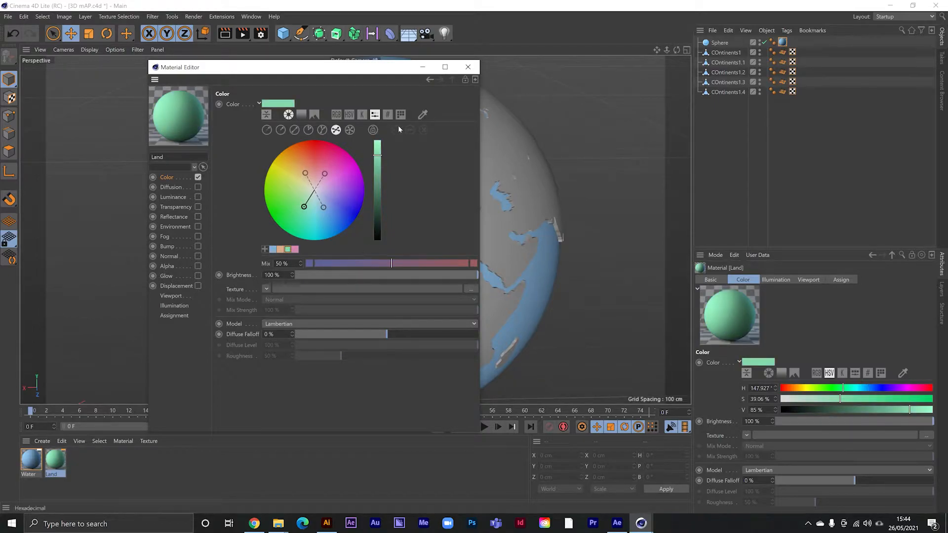
Close the Material Editor and apply the Land material to the COntinents1 object on the globe.
click(467, 67)
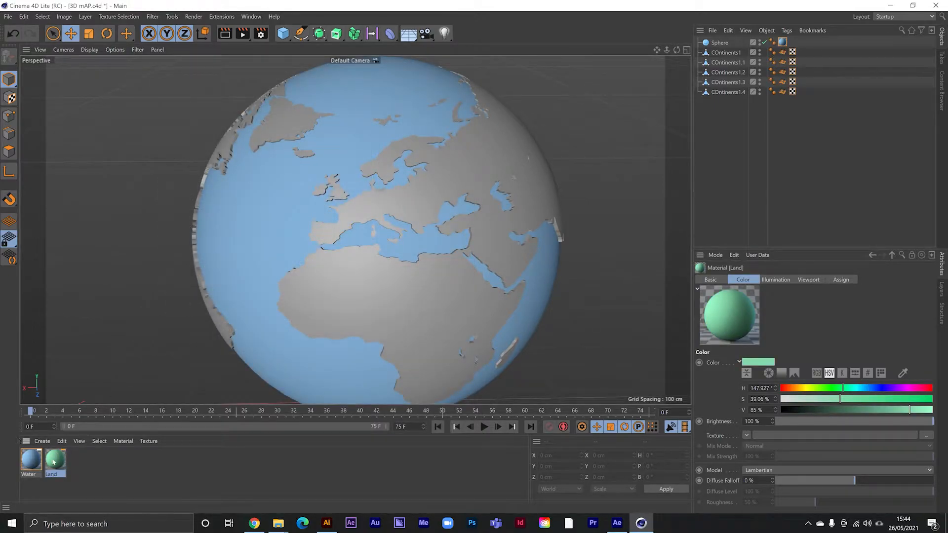
drag(56, 461, 374, 287)
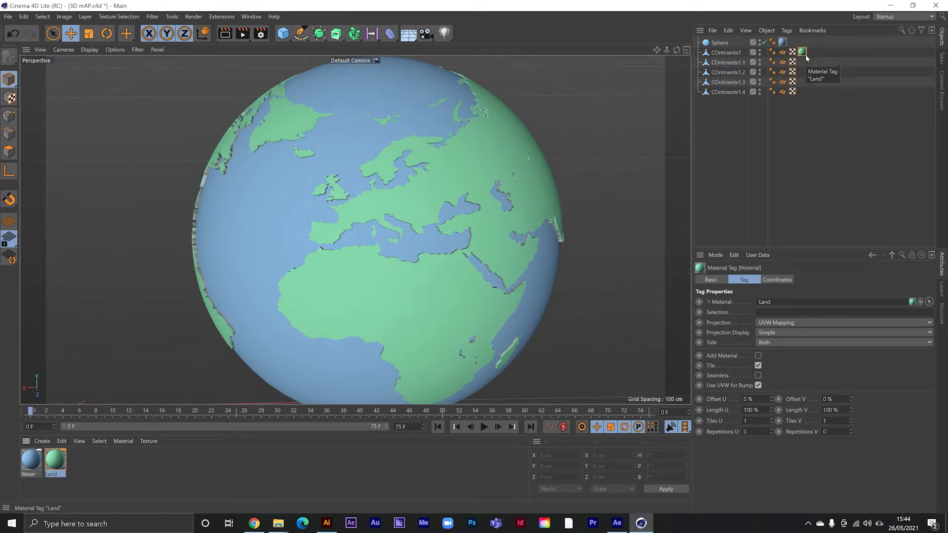
ctrl+drag(802, 53, 802, 93)
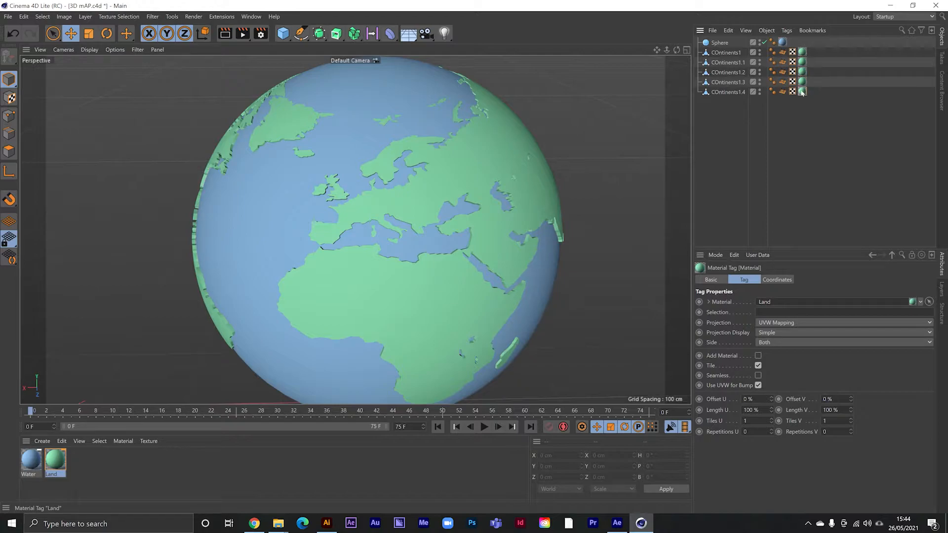
key(ctrl+z)
key(ctrl+z)
key(ctrl+z)
key(ctrl+z)
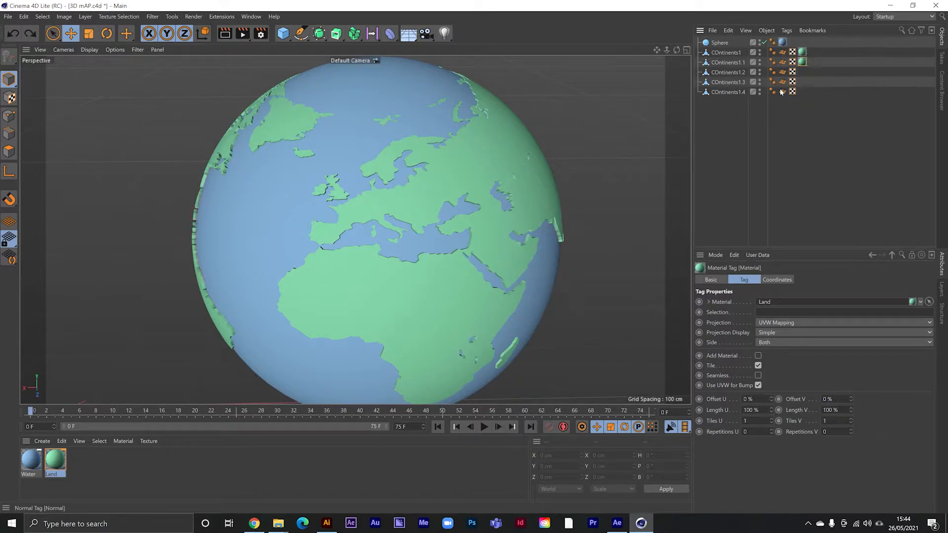
Group the five continent objects, COntinents1 to COntinents1.4, under a null and move the Land material tag onto it.
click(726, 53)
shift+click(728, 93)
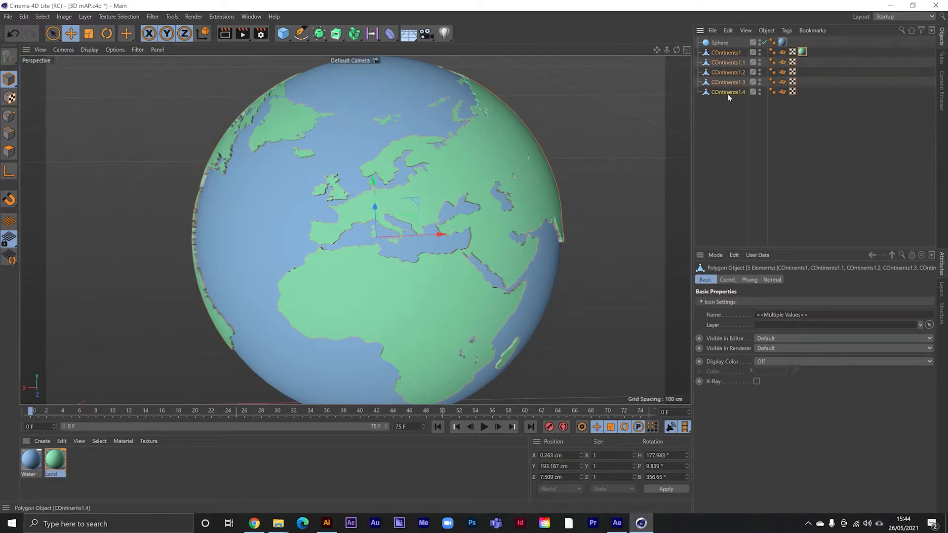
key(alt+g)
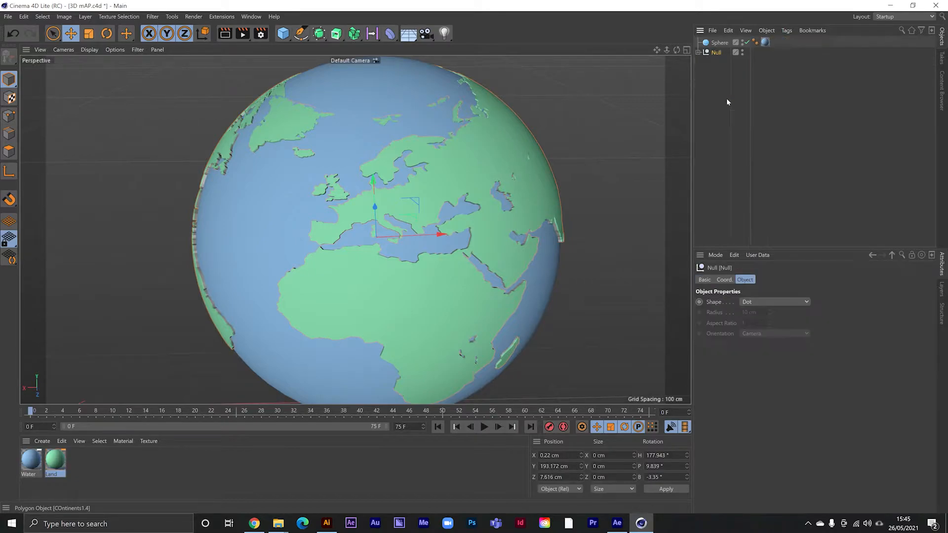
drag(808, 62, 778, 52)
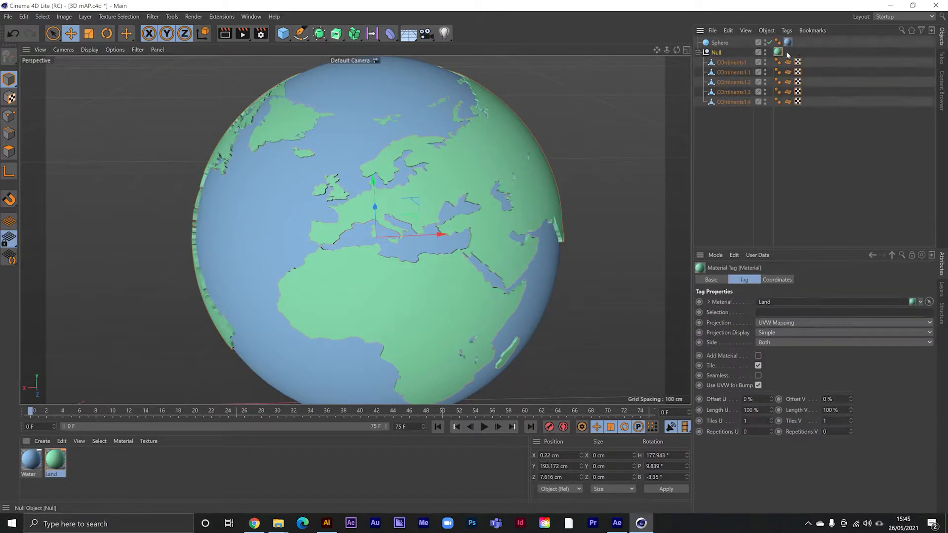
Rename the continents' null as Land and collapse its hierarchy.
double_click(718, 52)
key(BackSpace)
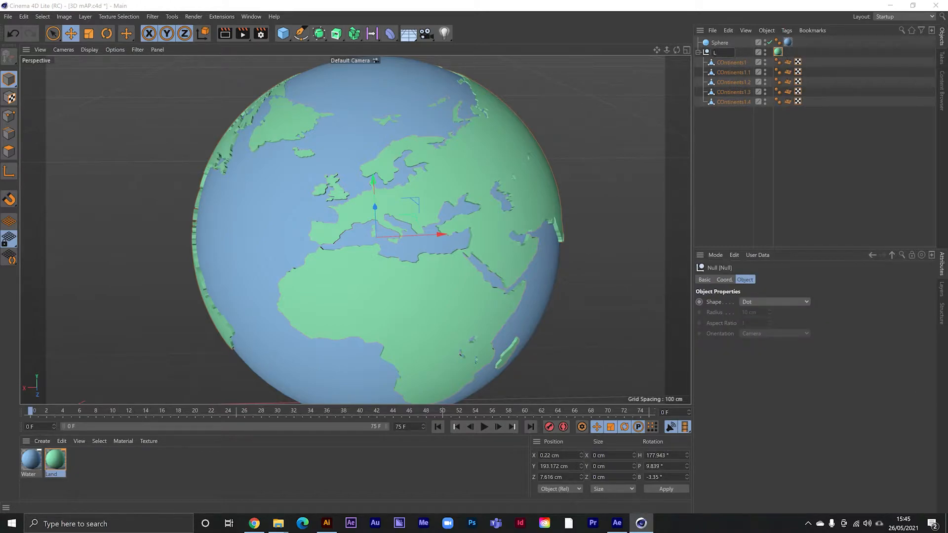
text(Land)
key(Return)
click(698, 52)
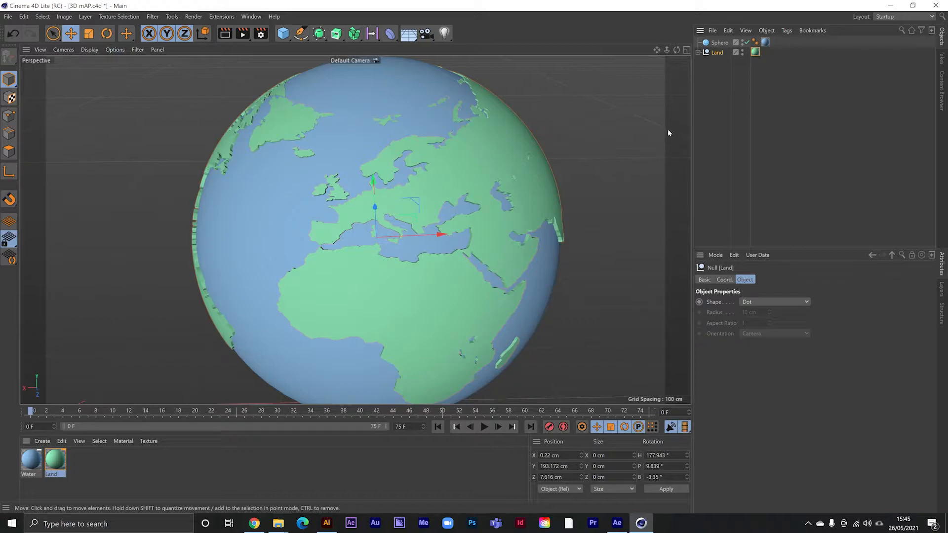
Show the four-view layout and frame the globe in the Right, Front and Top views, keeping the Top view unrotated.
click(687, 50)
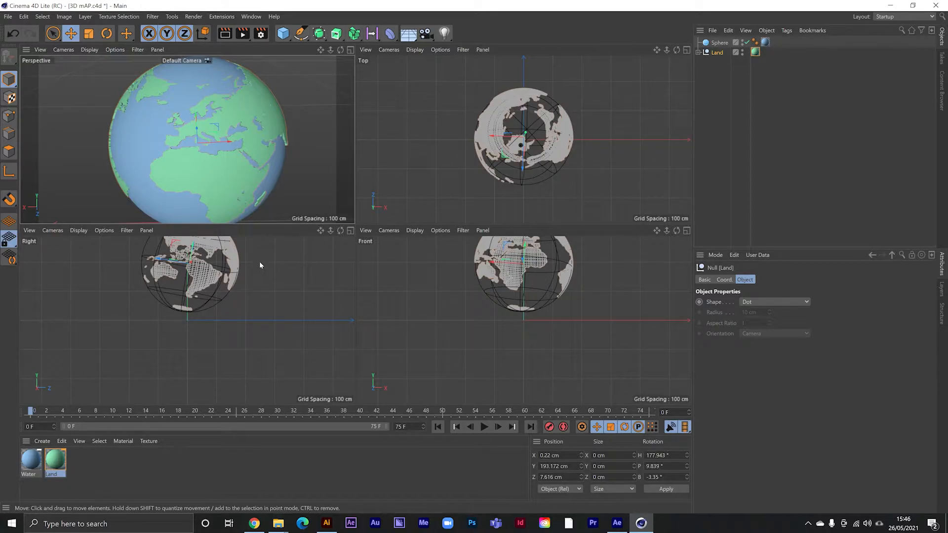
alt+middle_drag(262, 283, 258, 330)
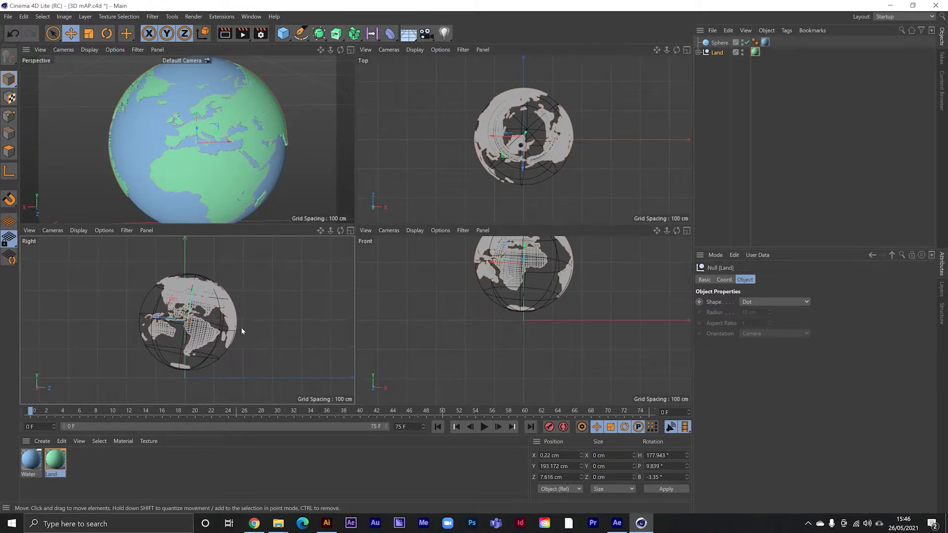
scroll(219, 327, up, 3)
scroll(247, 312, down, 2)
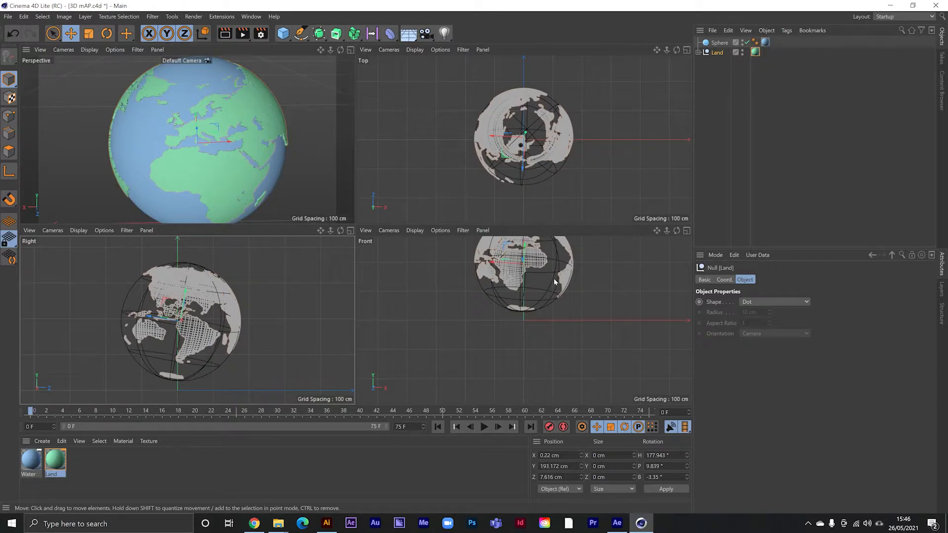
alt+middle_drag(553, 277, 557, 336)
scroll(560, 326, up, 2)
scroll(531, 141, up, 3)
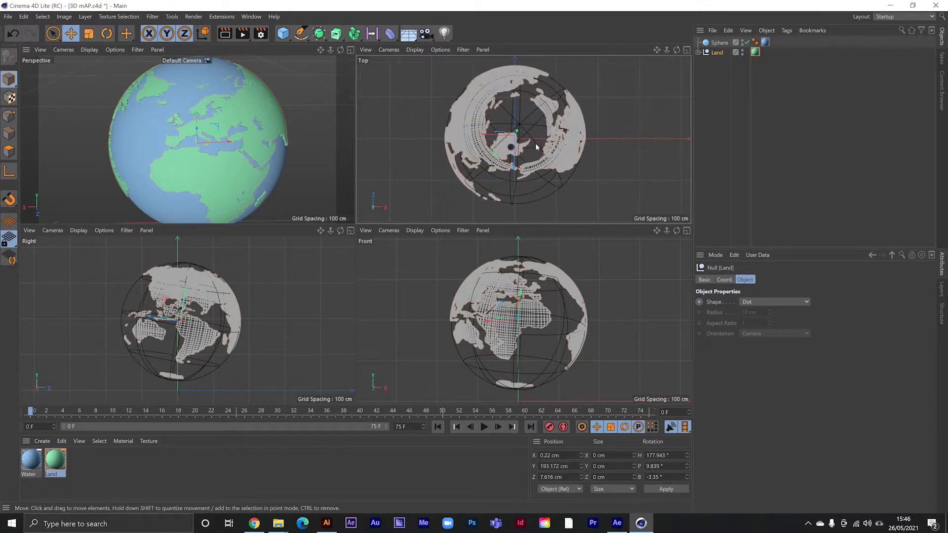
alt+drag(560, 163, 486, 167)
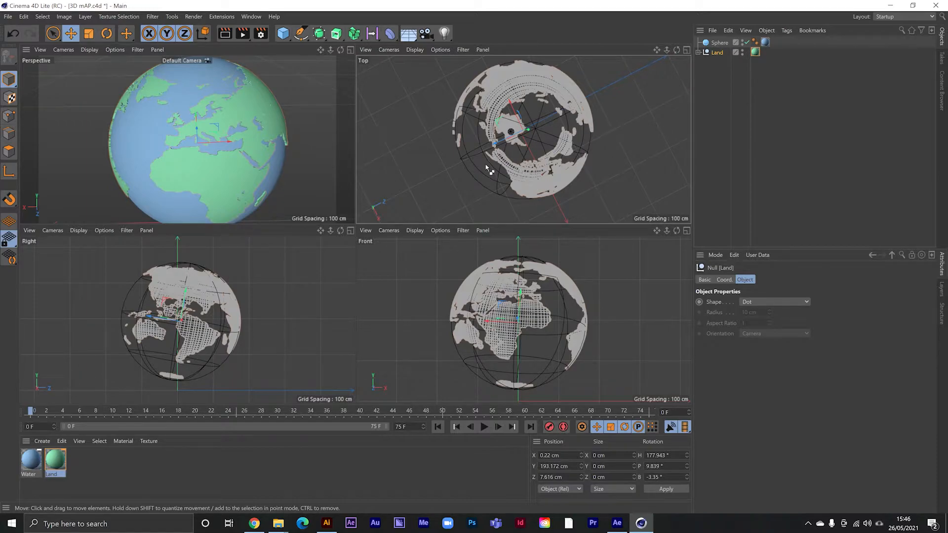
key(ctrl+shift+z)
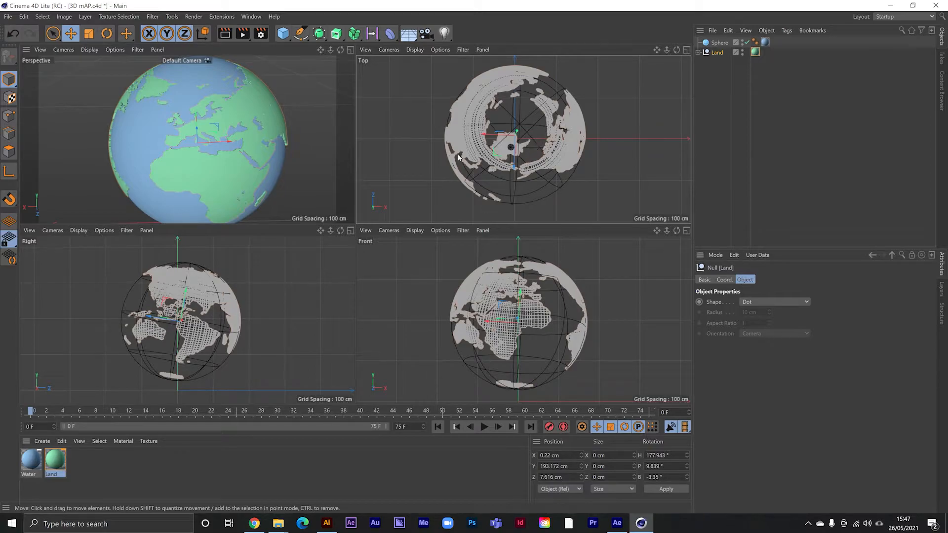
Expand the Land group and turn off viewport visibility for COntinents1.3, COntinents1.2 and COntinents1.1.
click(698, 53)
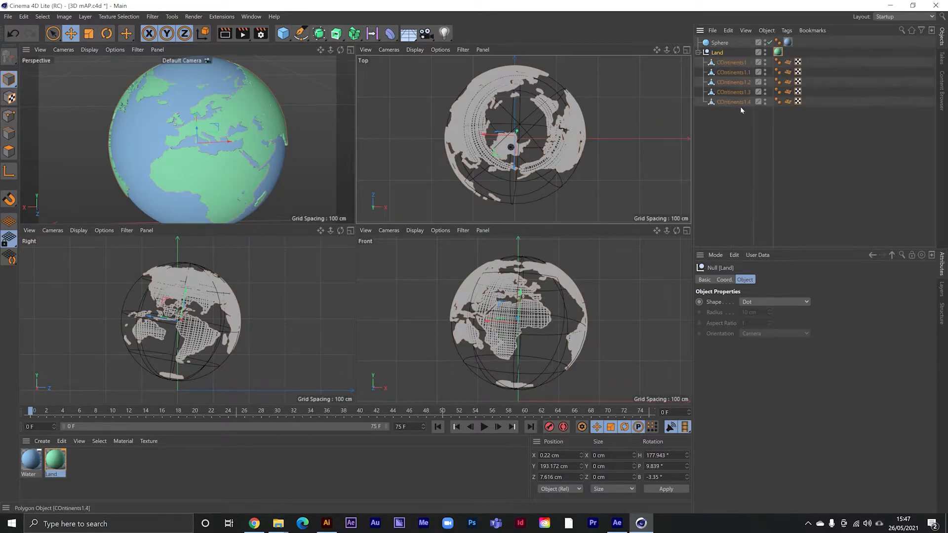
double_click(765, 89)
double_click(765, 80)
double_click(765, 71)
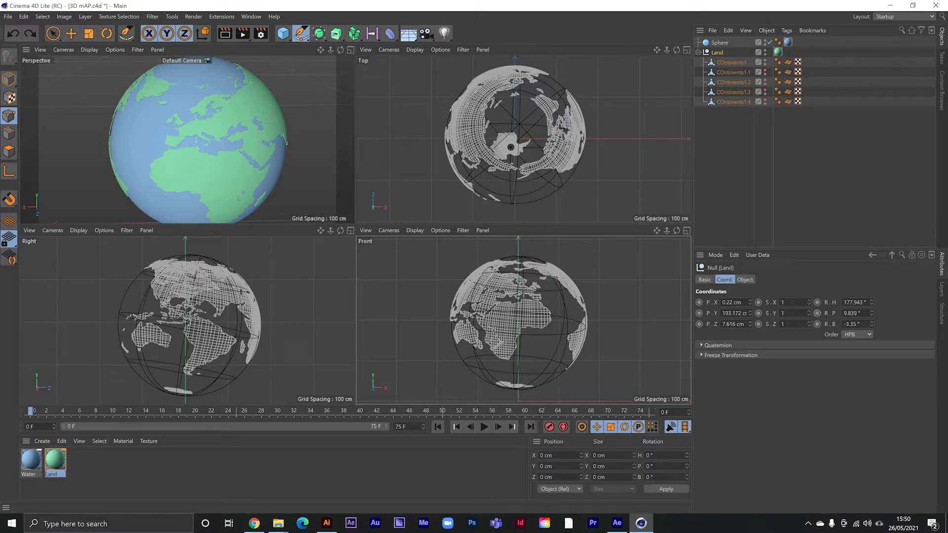
Set the Land null's H, P and B rotation values to 0° and keep the null selected.
click(859, 302)
text(00)
key(Tab)
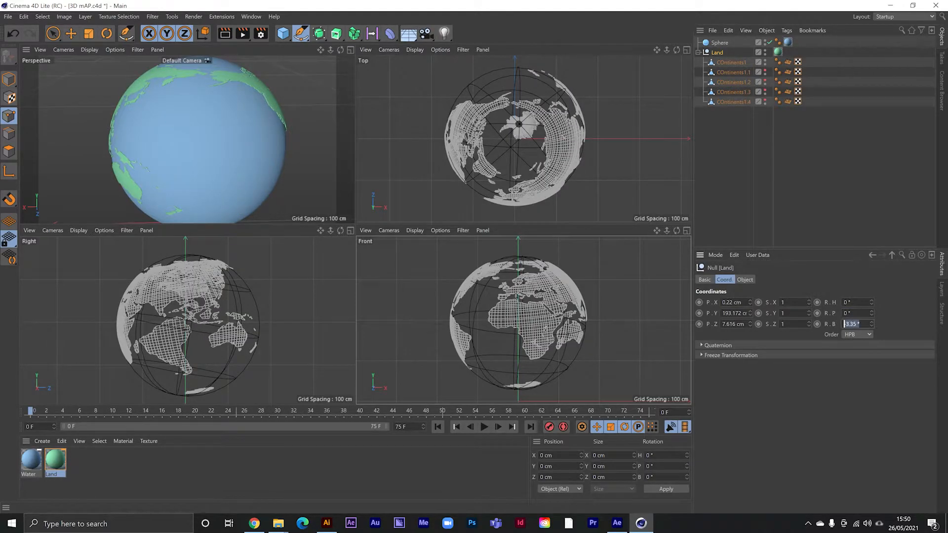
text(0)
click(825, 216)
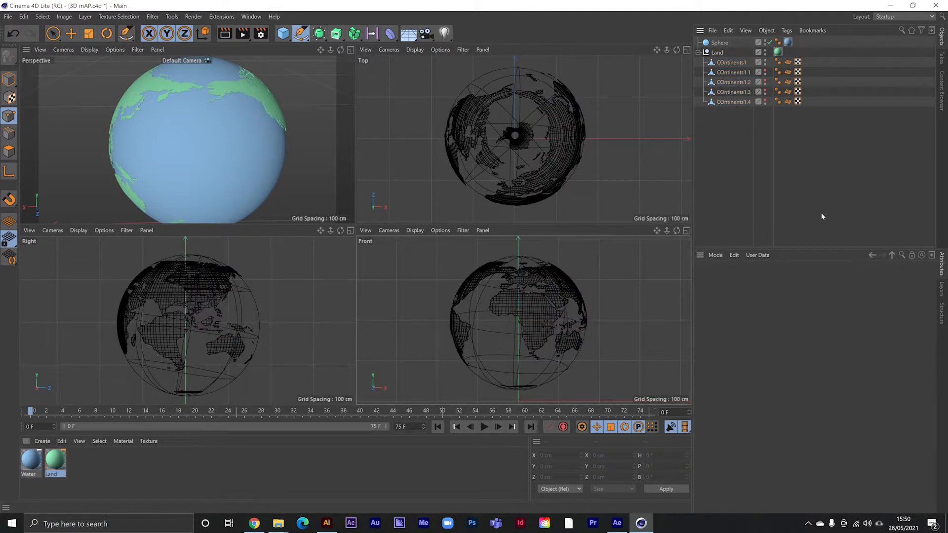
click(719, 52)
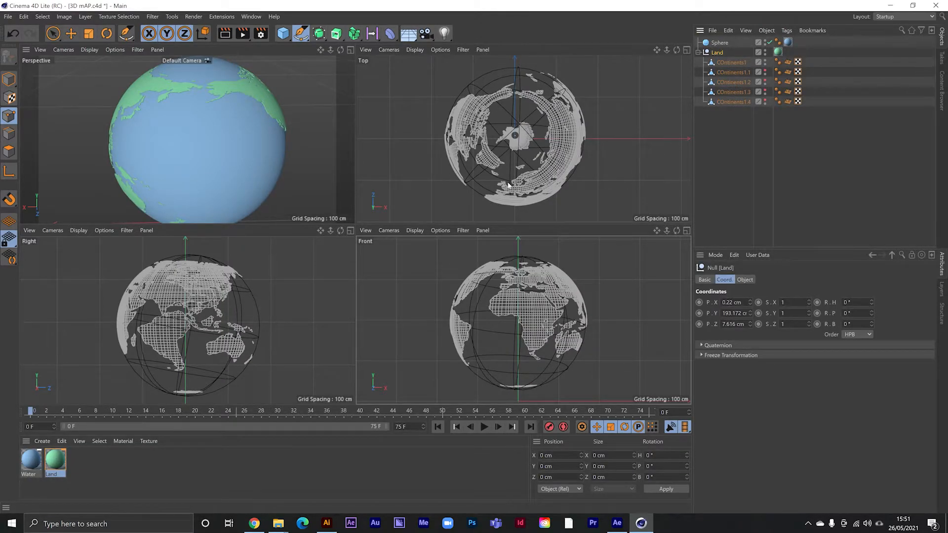
Examine where Britain lies on the globe in the Top and Front views.
scroll(504, 185, up, 8)
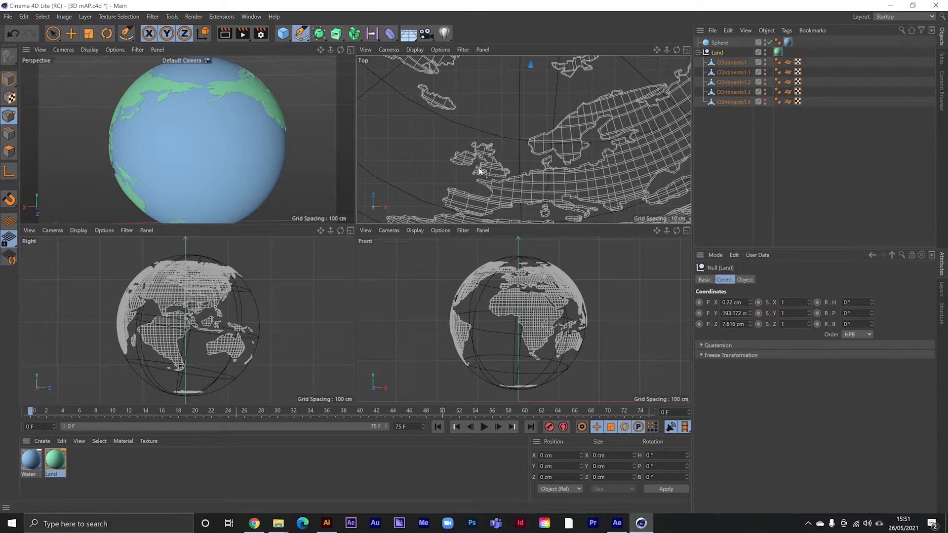
scroll(512, 155, up, 3)
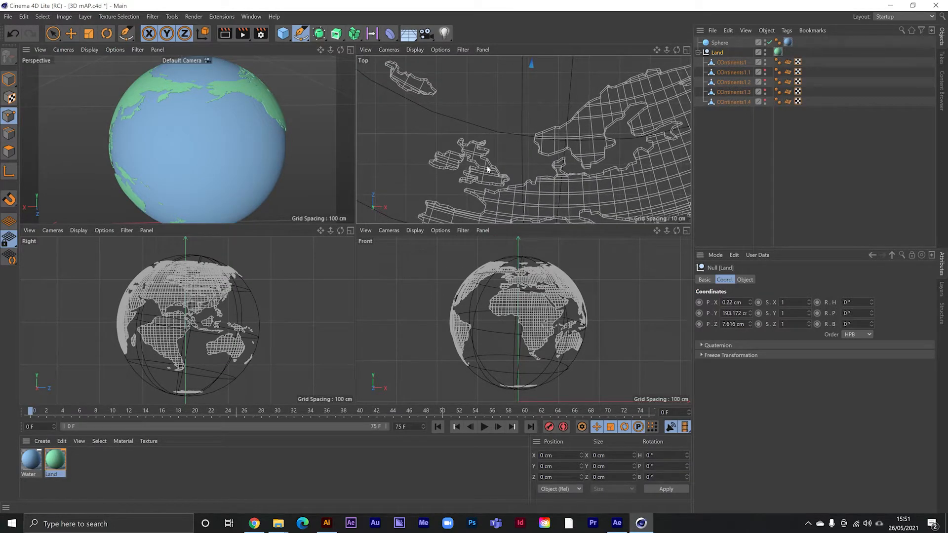
scroll(489, 176, down, 4)
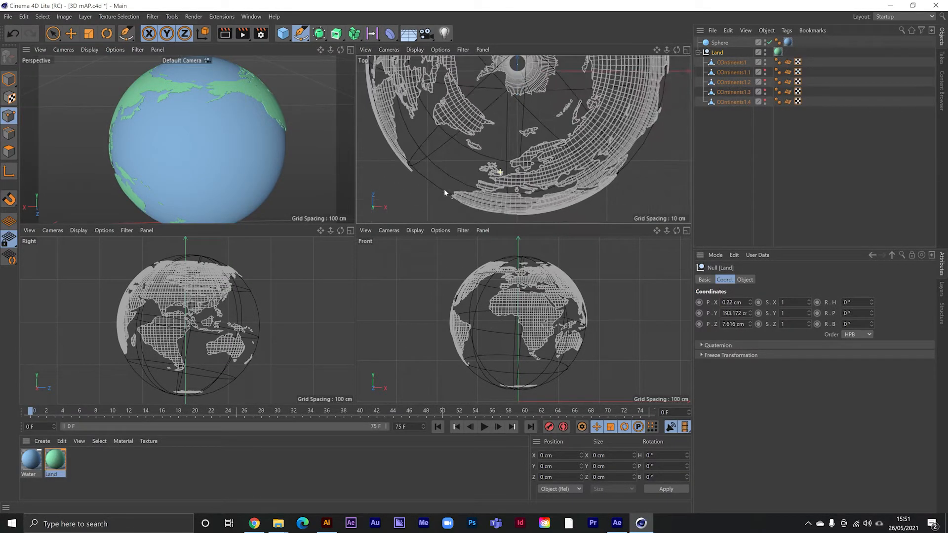
scroll(518, 170, down, 3)
scroll(519, 174, up, 3)
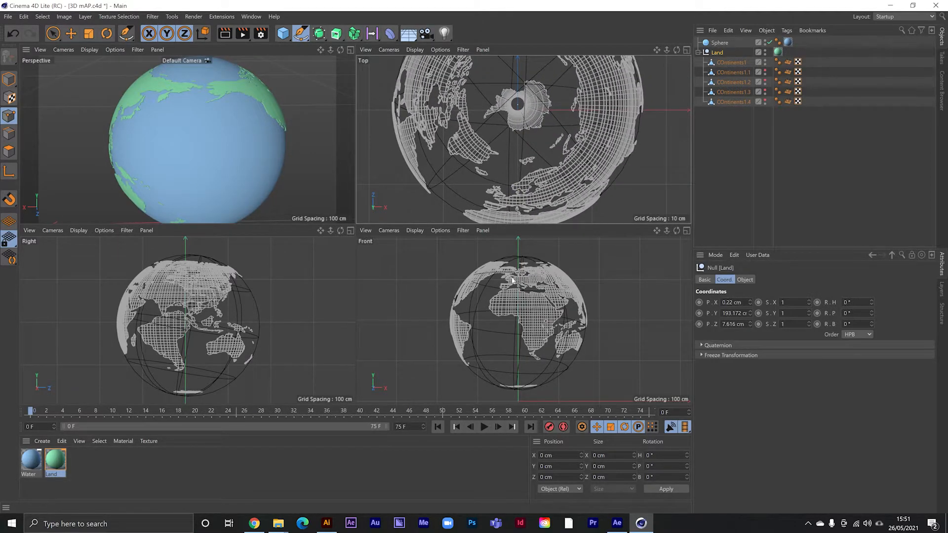
scroll(513, 280, up, 4)
scroll(496, 301, down, 5)
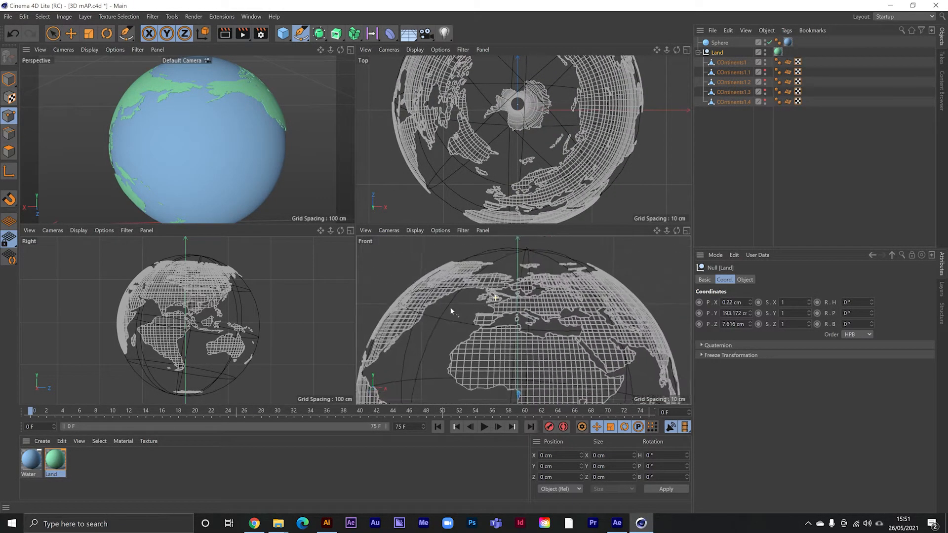
alt+middle_drag(515, 290, 520, 315)
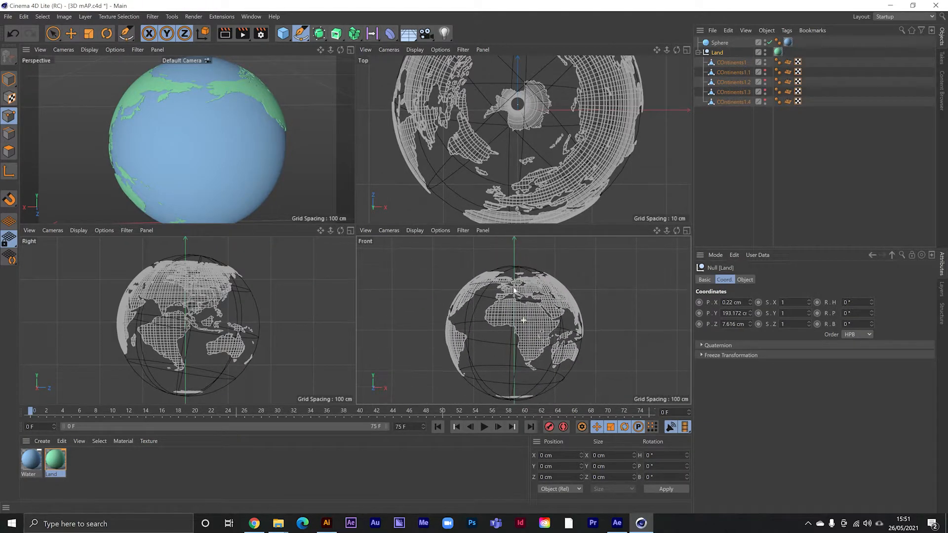
Start a Bezier spline with the Spline Pen by placing a single first point, undoing any stray extra point.
click(301, 33)
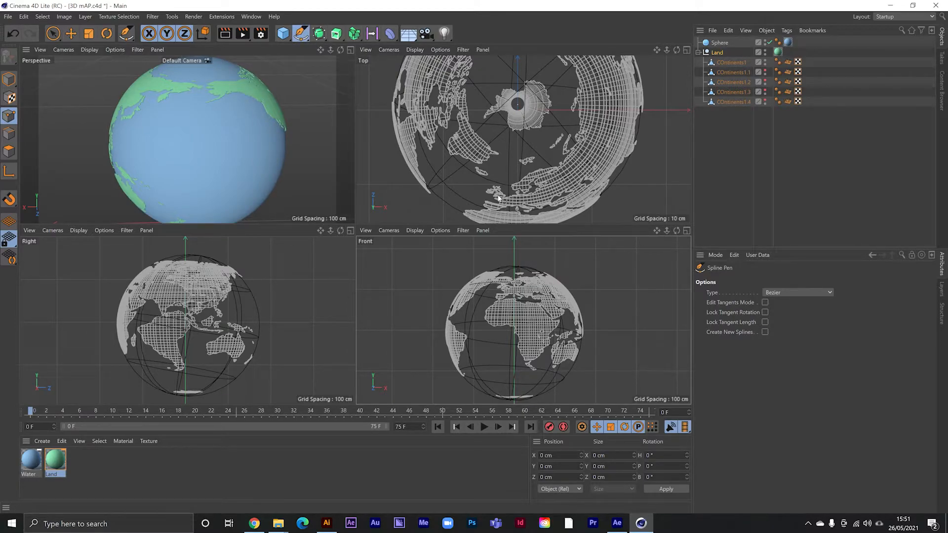
click(513, 398)
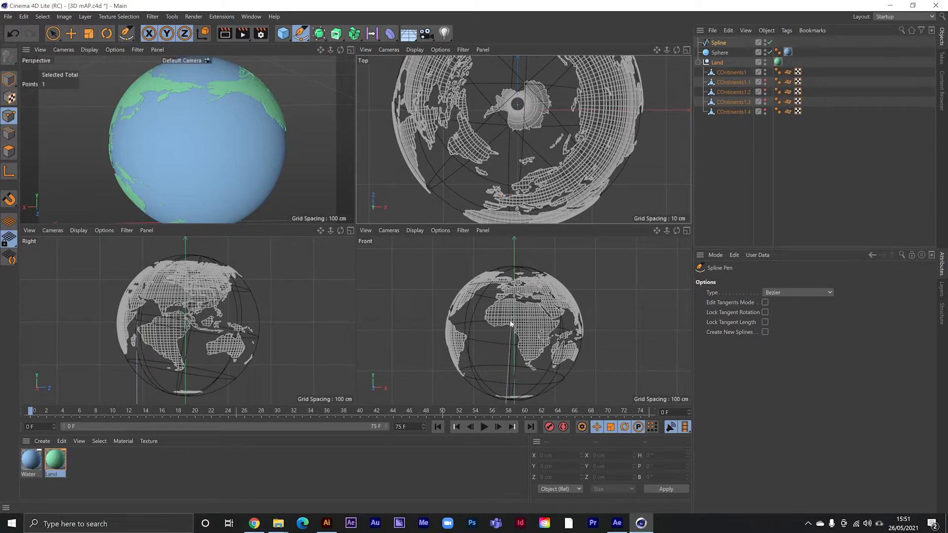
click(515, 355)
alt+middle_drag(515, 358, 517, 308)
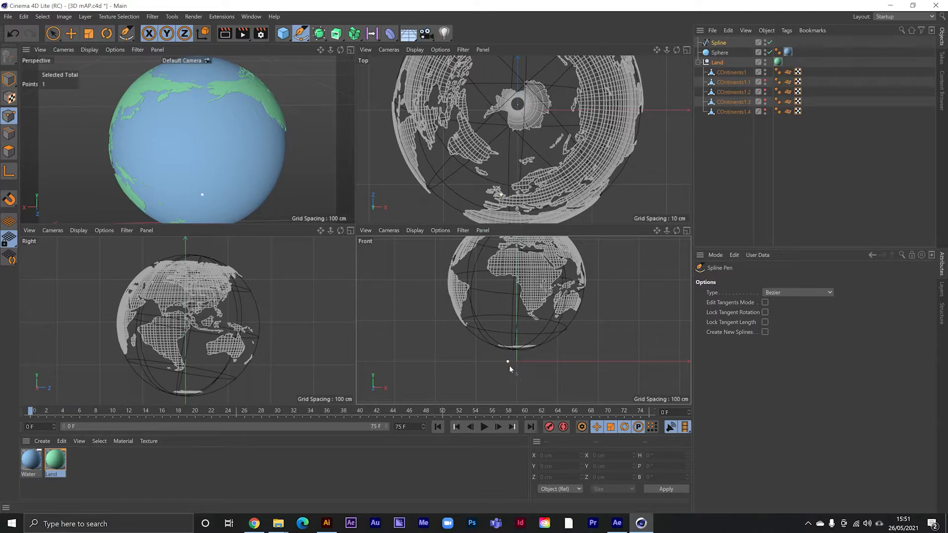
alt+middle_drag(527, 336, 524, 350)
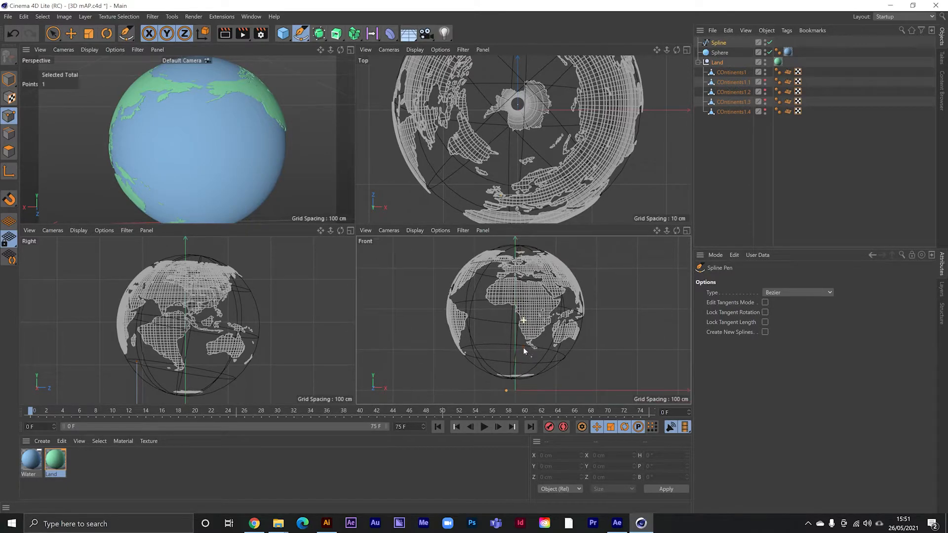
click(579, 373)
key(ctrl+z)
Position the spline's first point on south-east England using the Top and Front views, checking it in the Perspective view.
alt+drag(138, 103, 225, 144)
scroll(226, 144, up, 10)
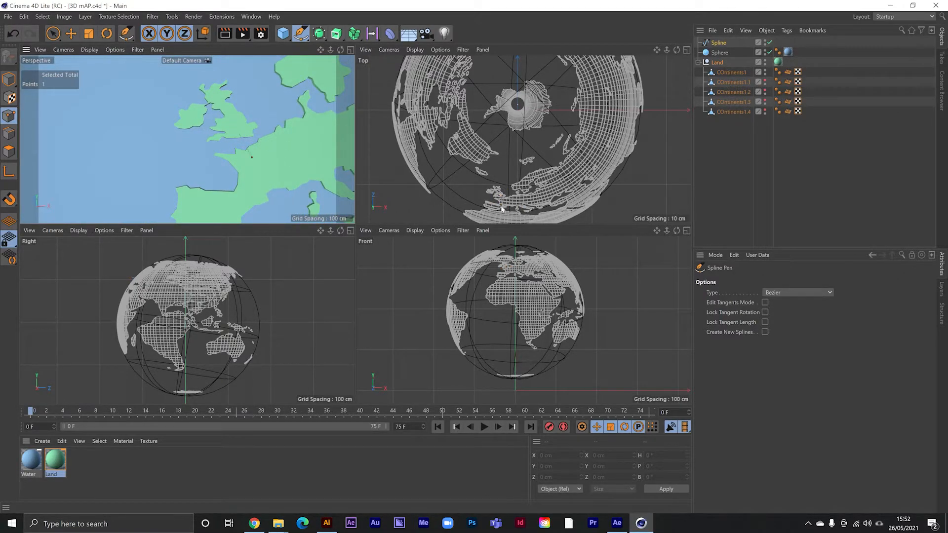
scroll(501, 209, up, 5)
click(499, 168)
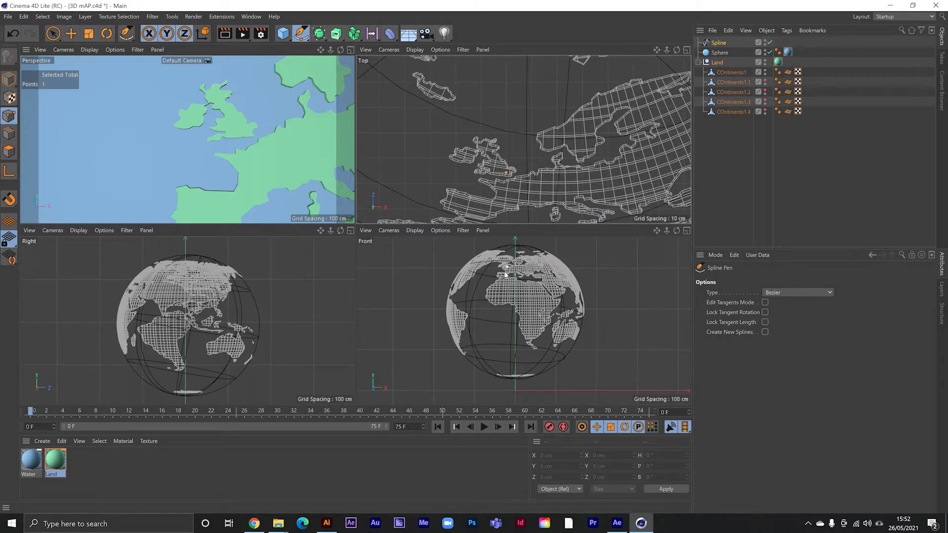
scroll(504, 274, up, 5)
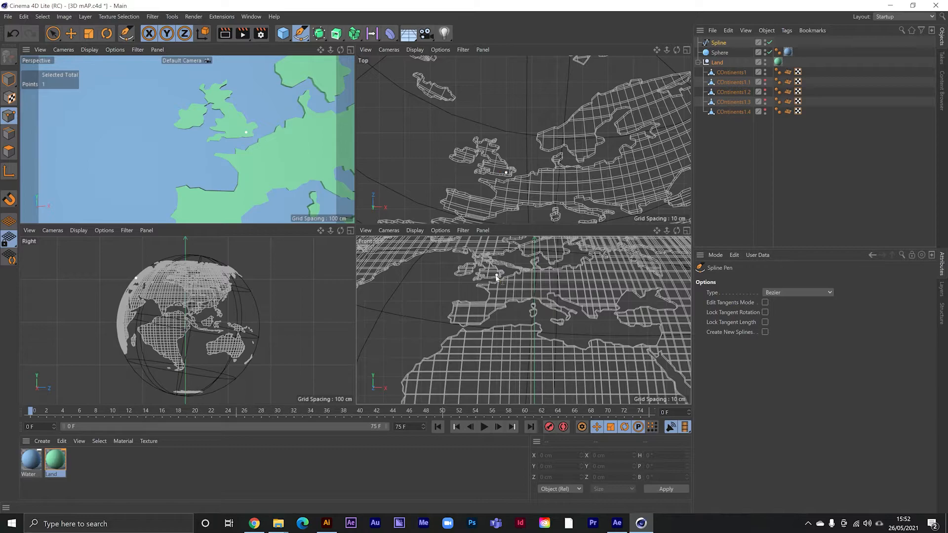
scroll(495, 276, up, 2)
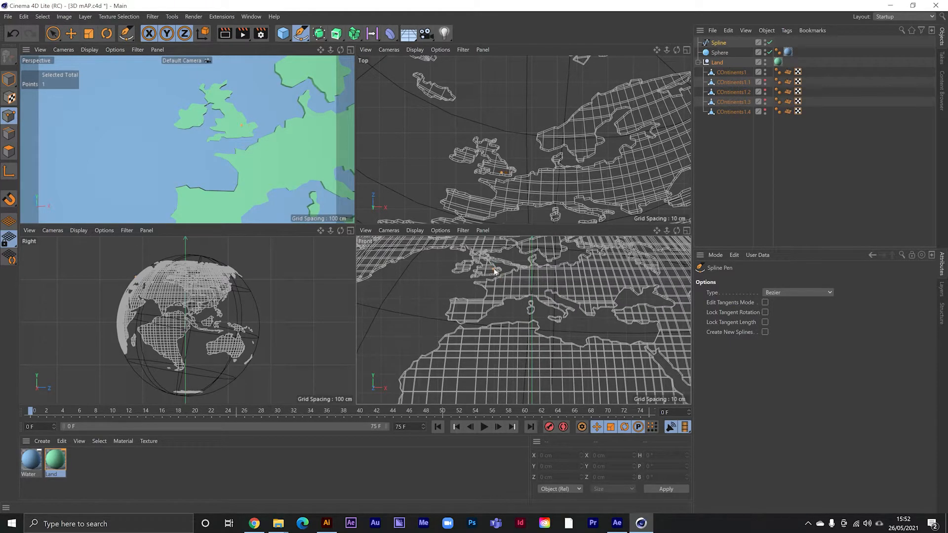
mouse_move(251, 131)
alt+mouse_down()
mouse_move(342, 91)
mouse_move(303, 120)
mouse_move(202, 61)
mouse_move(298, 63)
mouse_move(235, 123)
mouse_move(254, 130)
alt+mouse_up()
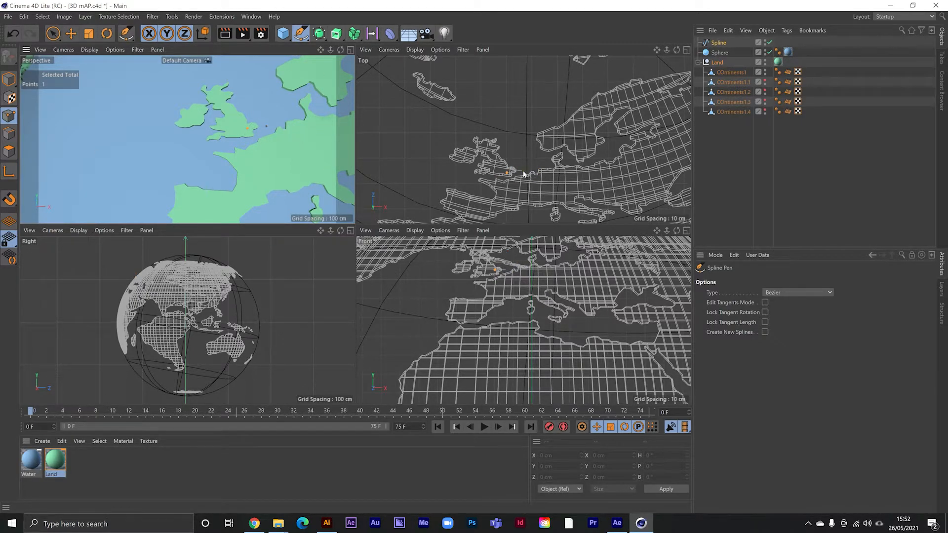
Add the spline's second point over eastern Australia in the Right view and align it with Australia in the Front view.
scroll(532, 150, down, 5)
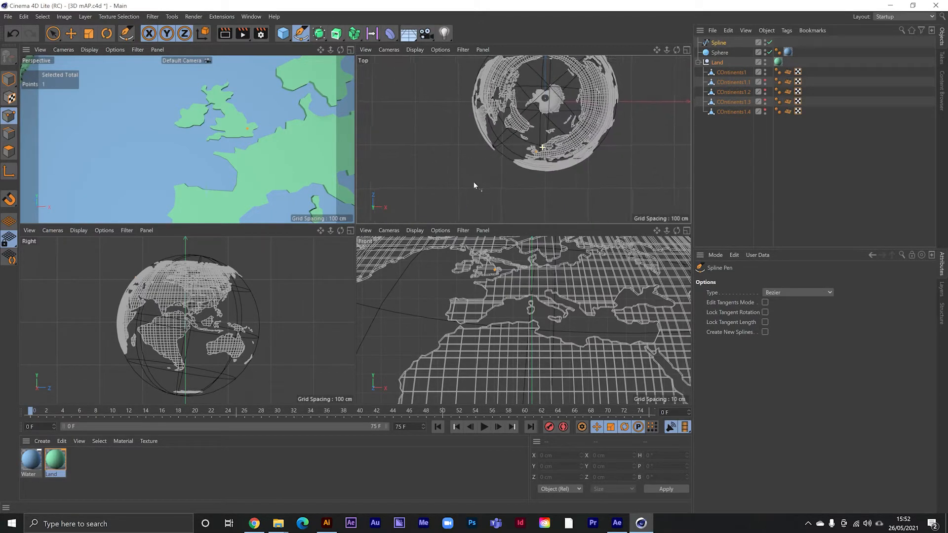
scroll(473, 182, up, 3)
scroll(522, 151, down, 6)
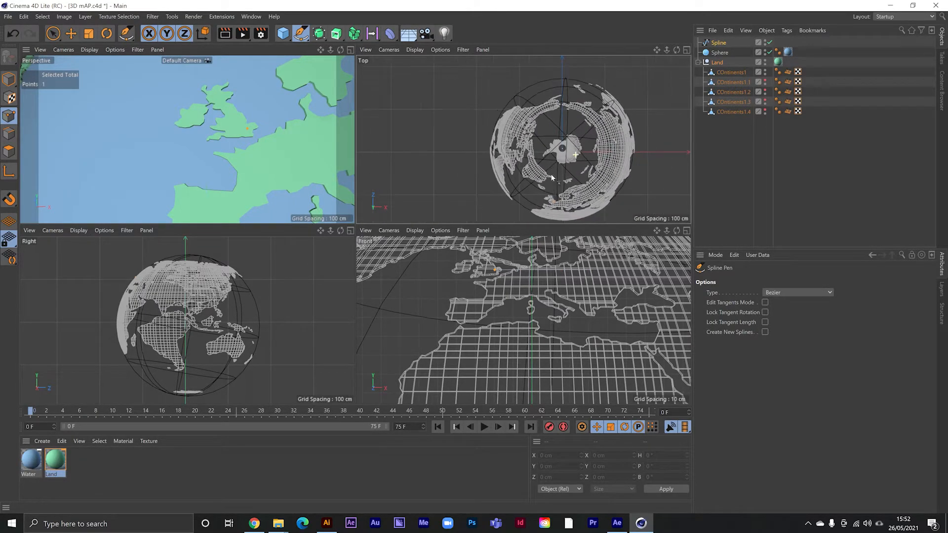
scroll(561, 297, down, 6)
scroll(537, 305, up, 3)
scroll(538, 304, down, 5)
click(638, 297)
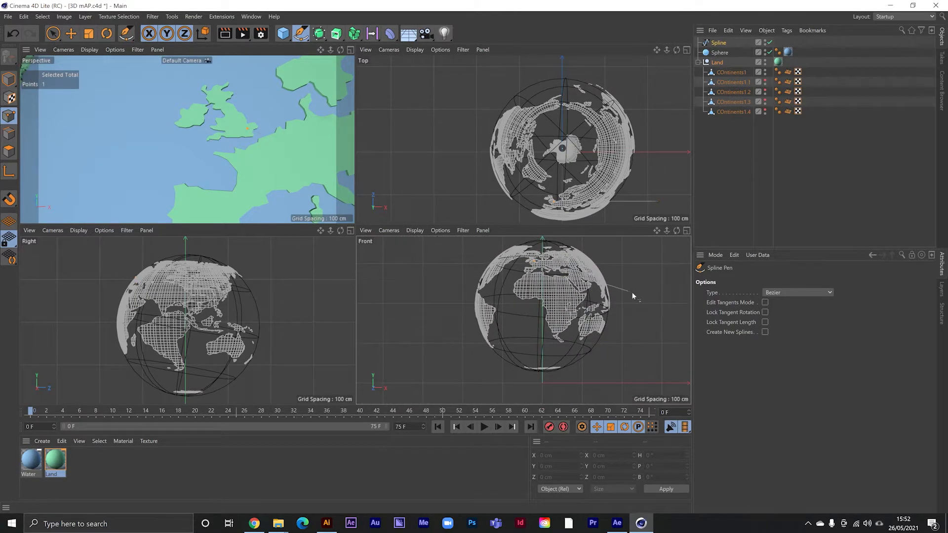
key(ctrl+z)
click(241, 351)
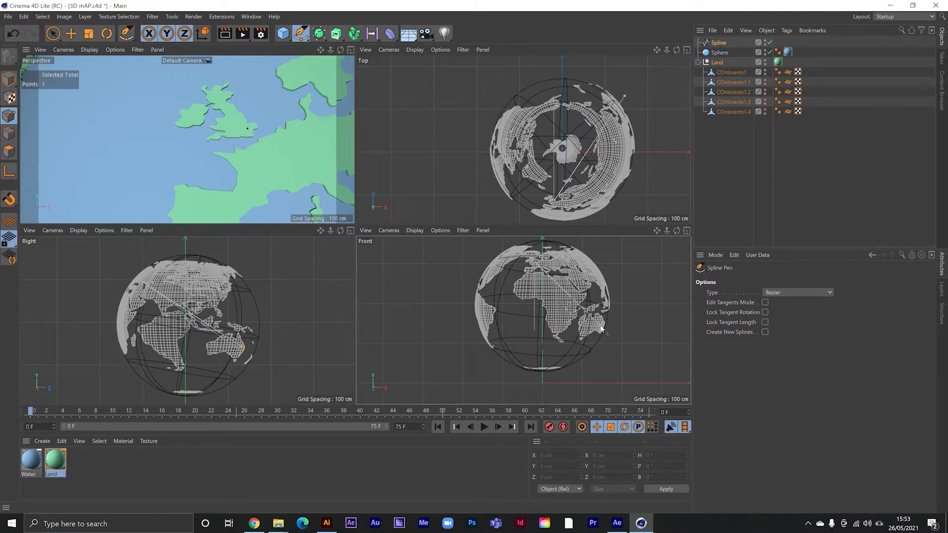
drag(603, 326, 604, 327)
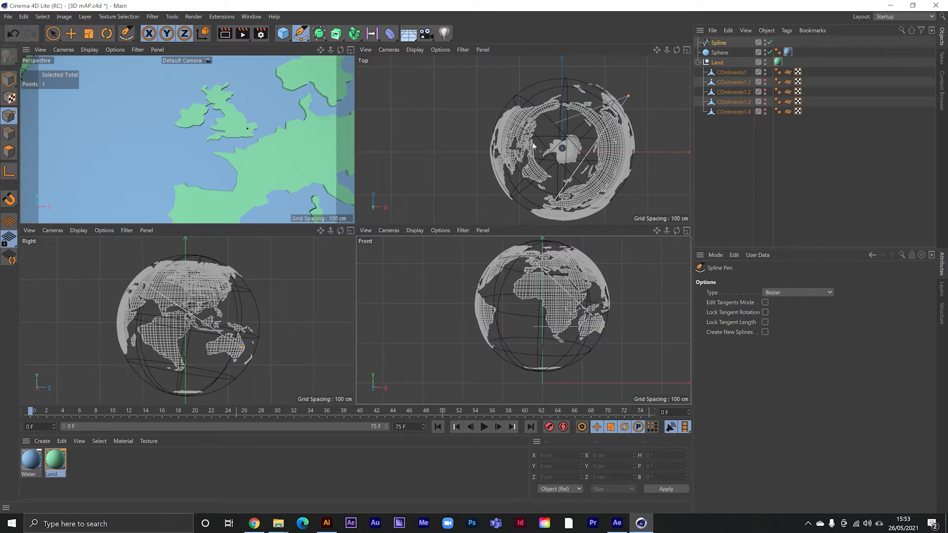
Use Live Selection to move the spline's end point closer to Australia in the Perspective view.
scroll(269, 141, down, 10)
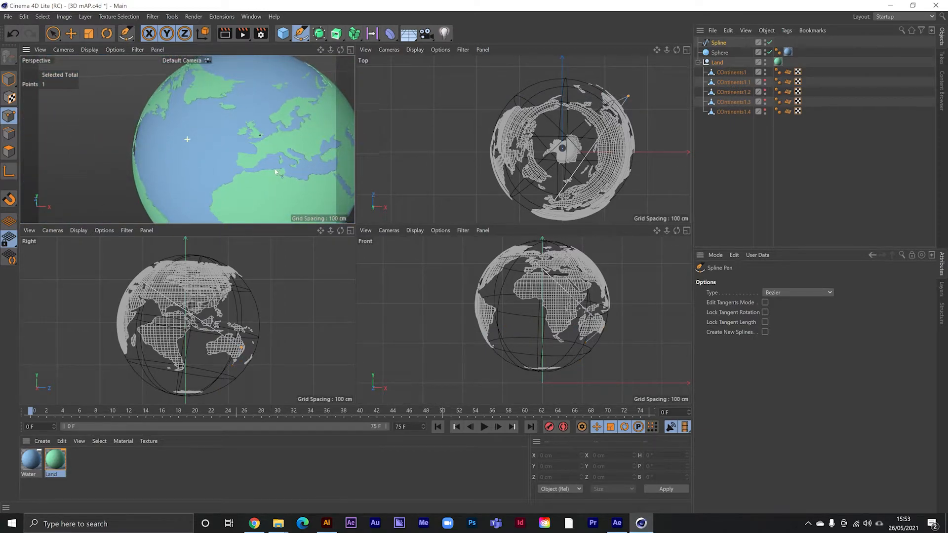
scroll(197, 146, down, 8)
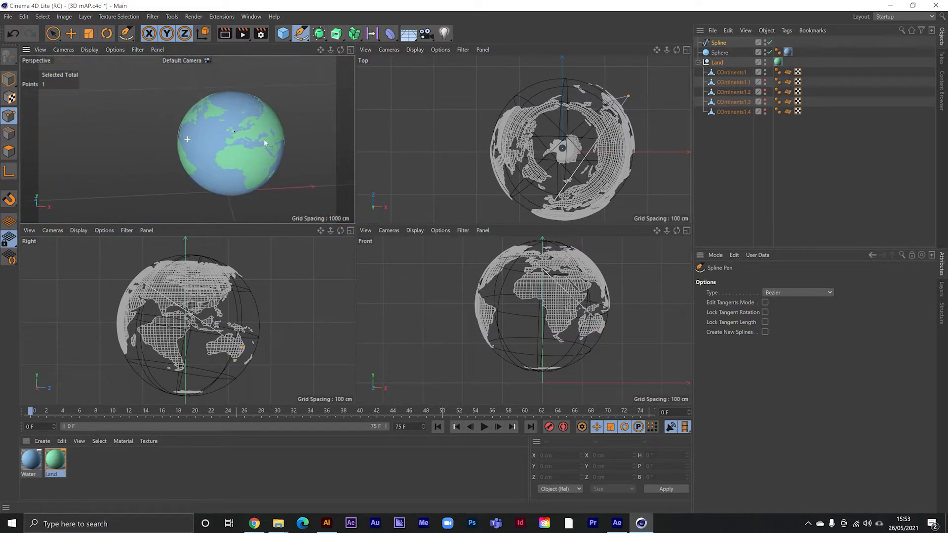
alt+drag(232, 147, 269, 171)
scroll(290, 146, up, 5)
scroll(258, 167, down, 3)
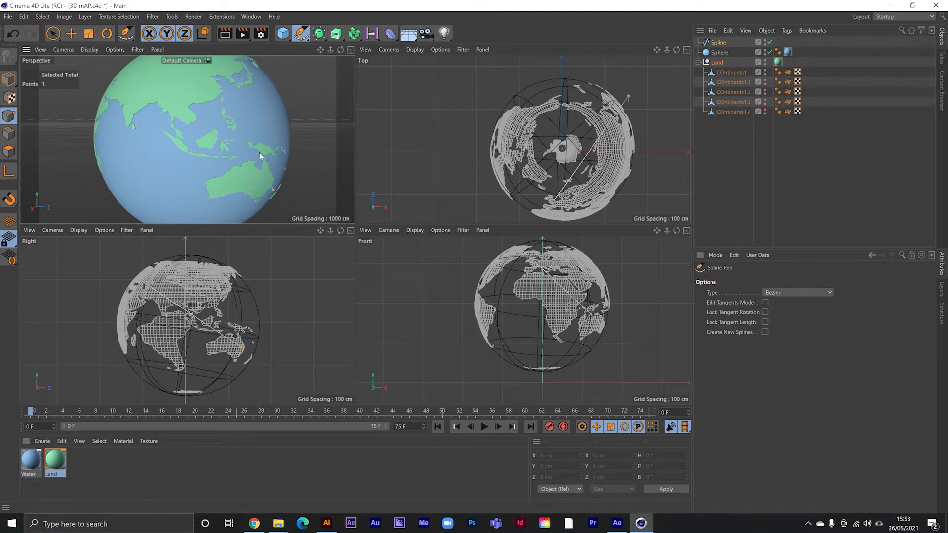
click(53, 34)
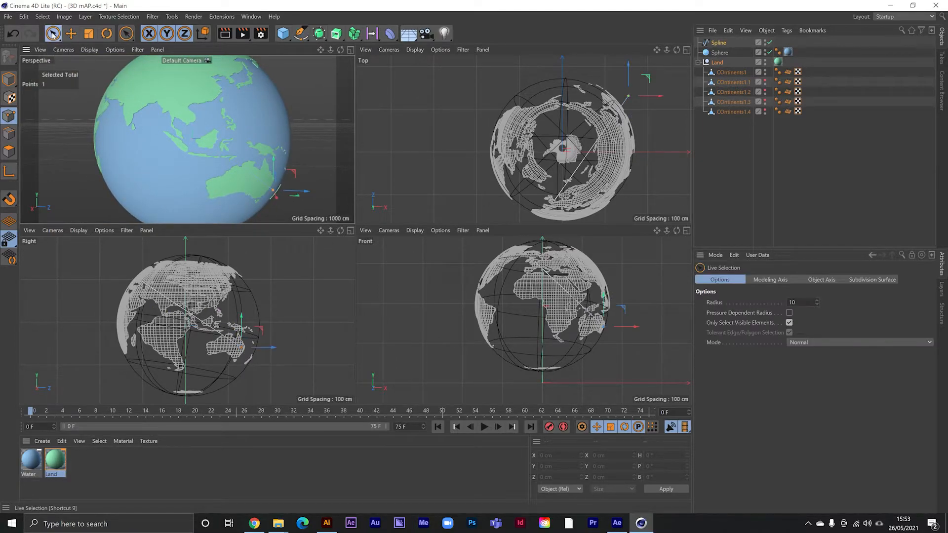
alt+drag(282, 163, 213, 195)
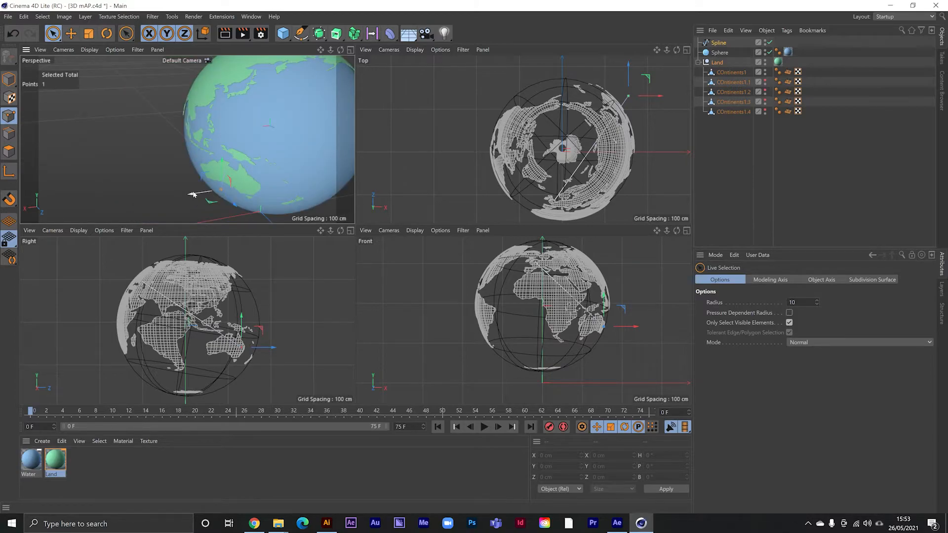
click(222, 192)
mouse_move(220, 191)
mouse_down()
mouse_move(241, 184)
mouse_move(230, 189)
mouse_up()
key(ctrl+z)
drag(190, 196, 266, 187)
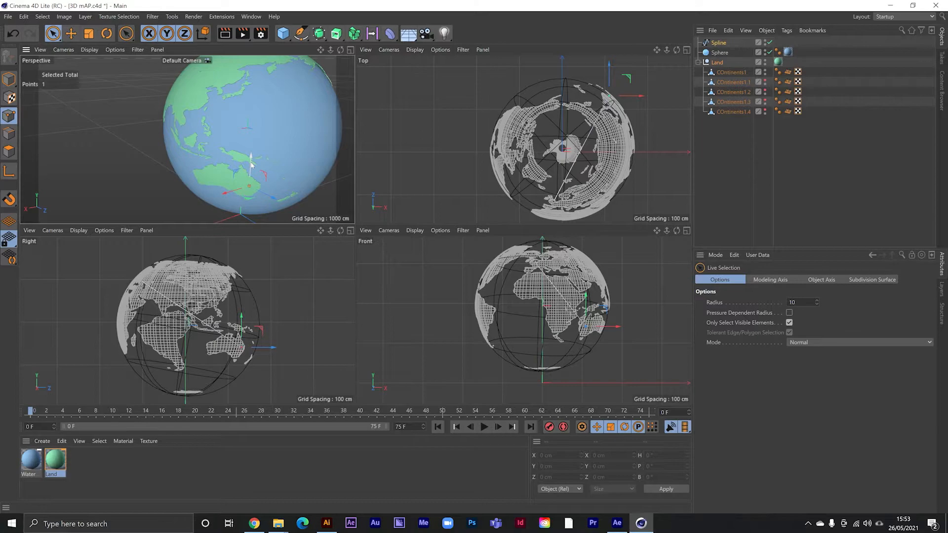
Fine-tune the spline's end point so it sits on the surface of south-eastern Australia.
scroll(252, 198, up, 3)
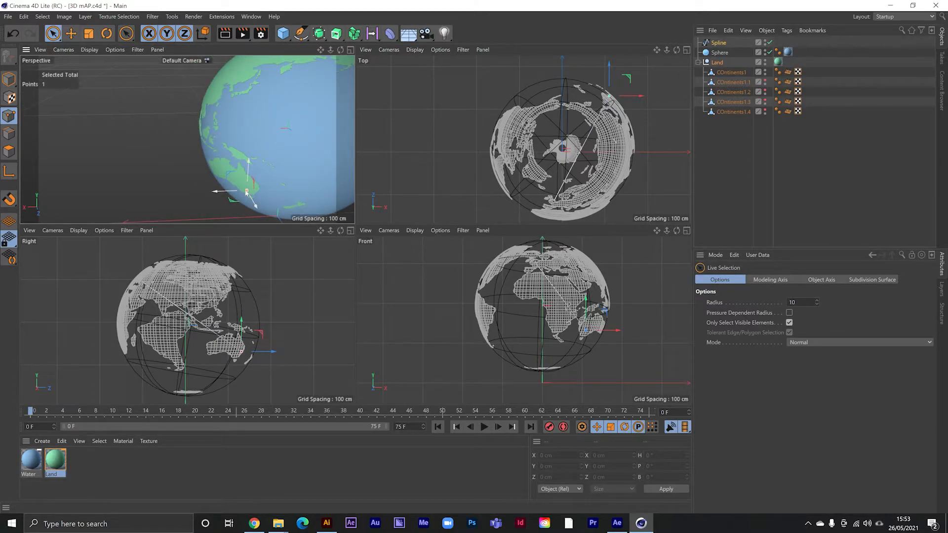
scroll(246, 192, up, 4)
drag(243, 204, 218, 204)
scroll(288, 192, down, 3)
alt+middle_drag(279, 197, 259, 188)
alt+drag(271, 181, 255, 188)
scroll(255, 187, up, 3)
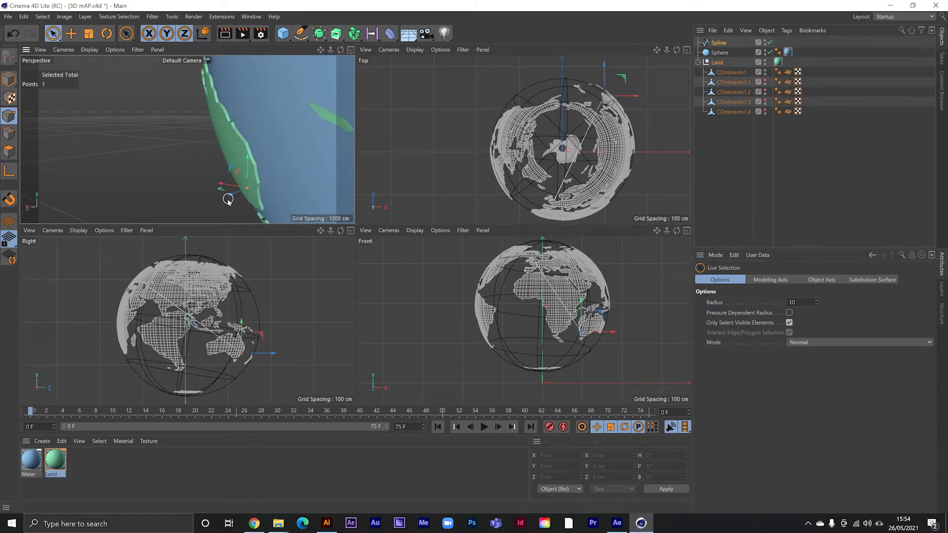
drag(230, 195, 298, 183)
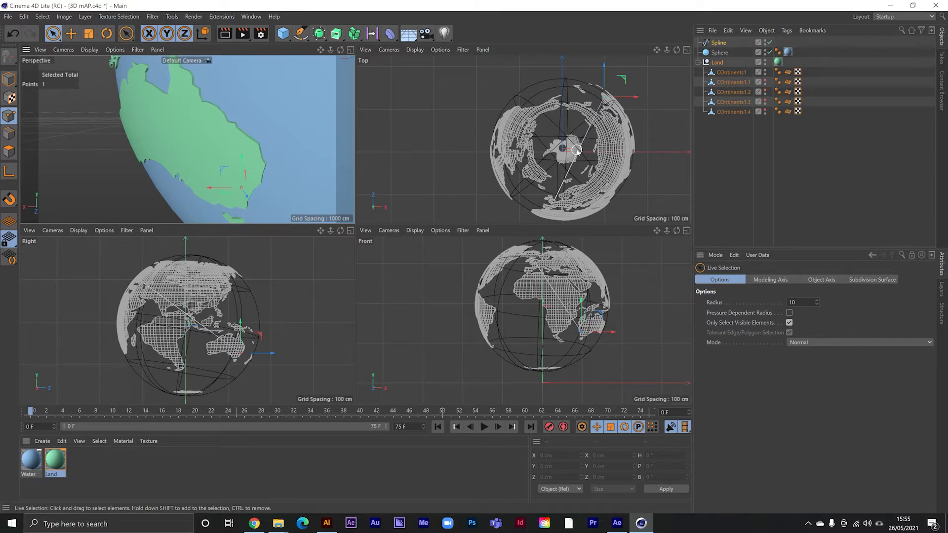
Use the Spline Pen in the Top view to add a point midway along the spline between England and Australia.
click(300, 33)
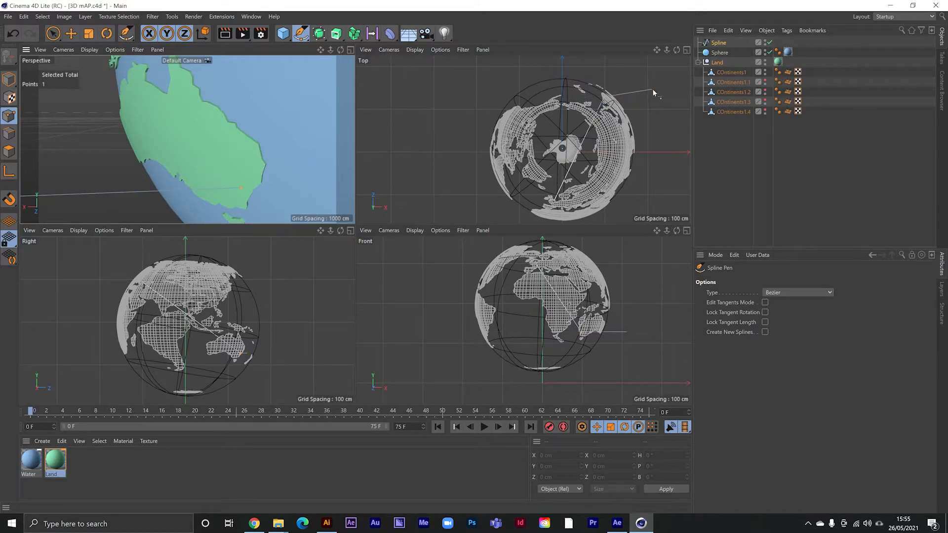
key(Escape)
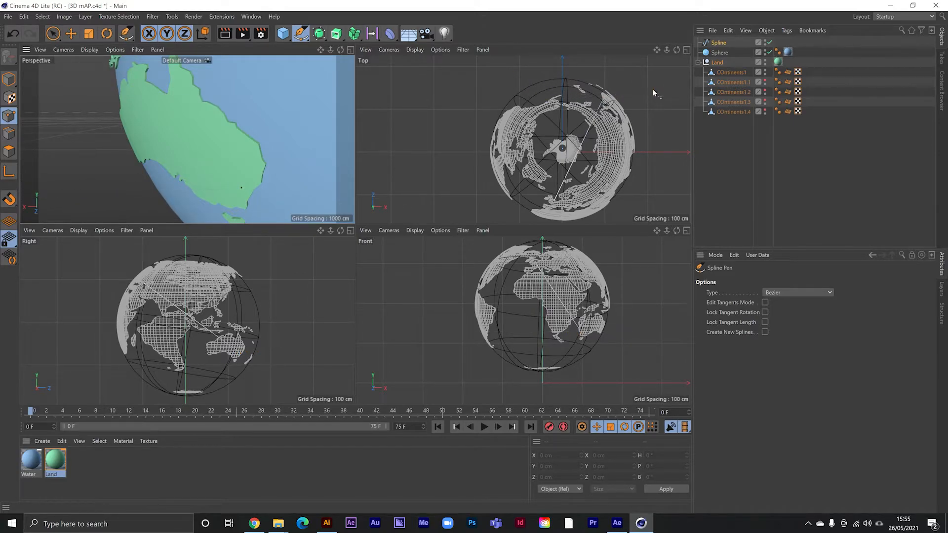
right_click(578, 155)
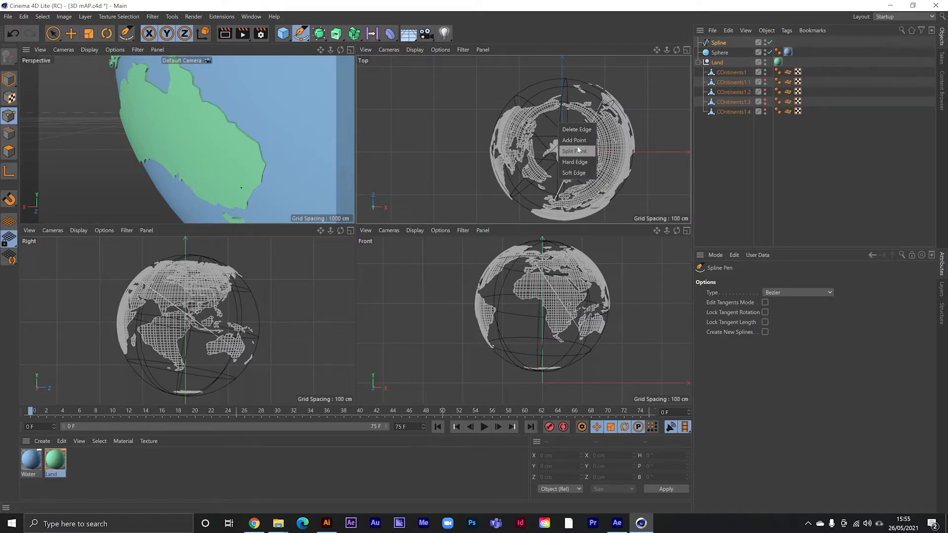
click(584, 141)
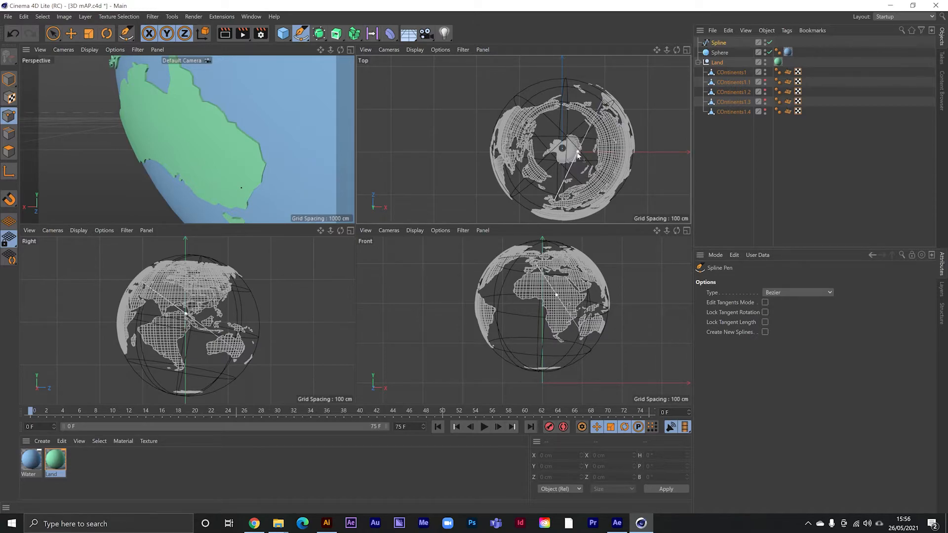
Apply Soft Edge to the spline and pull its middle point out past the globe's surface in the Top view.
right_click(578, 154)
click(582, 170)
click(578, 151)
drag(577, 154, 632, 184)
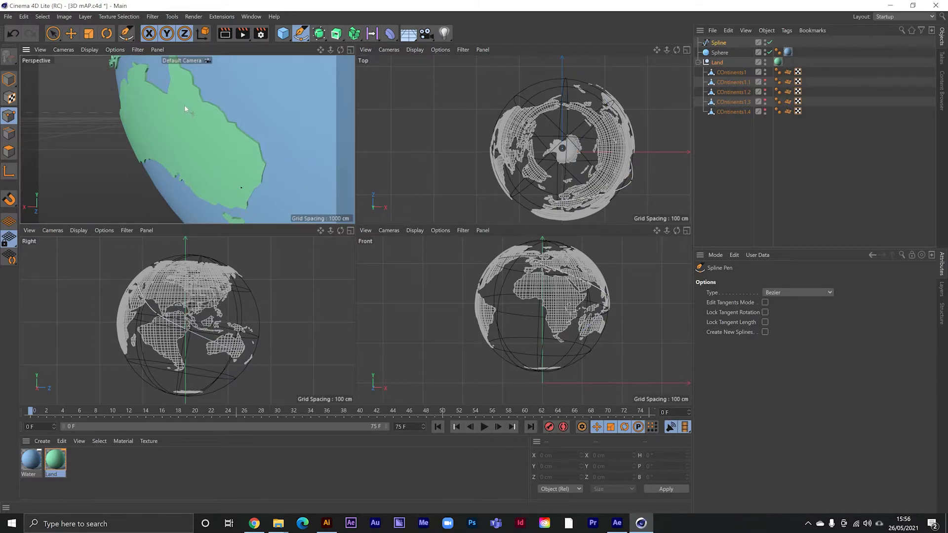
Move the spline's middle point slightly further from the globe and lengthen both of its tangents in the Top view.
scroll(191, 109, down, 5)
alt+drag(201, 146, 277, 138)
alt+drag(165, 99, 183, 104)
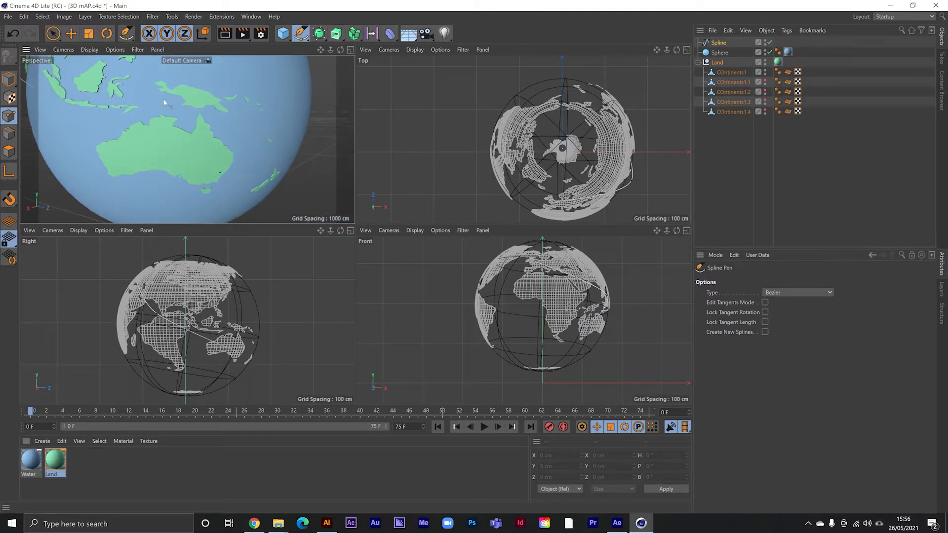
scroll(171, 111, down, 5)
alt+middle_drag(172, 122, 223, 163)
alt+drag(214, 151, 143, 140)
click(139, 144)
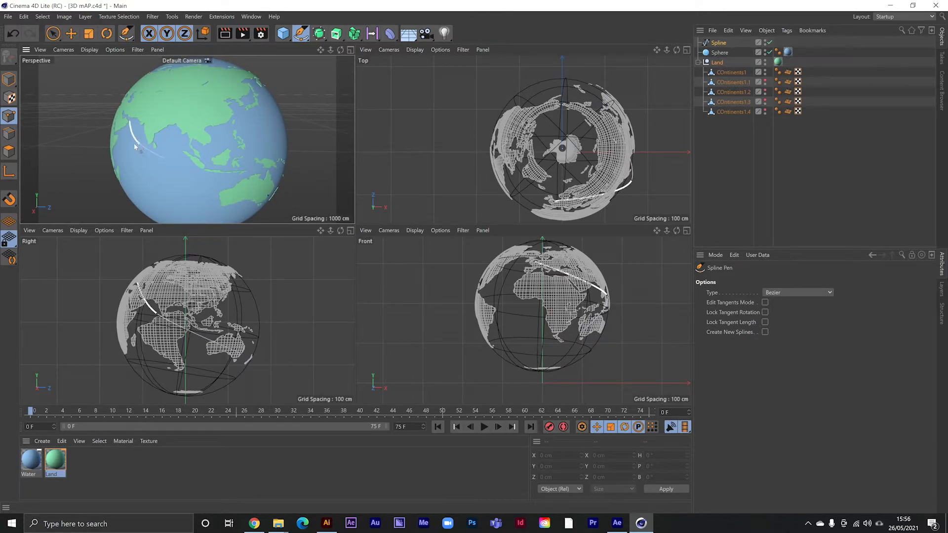
drag(632, 182, 638, 183)
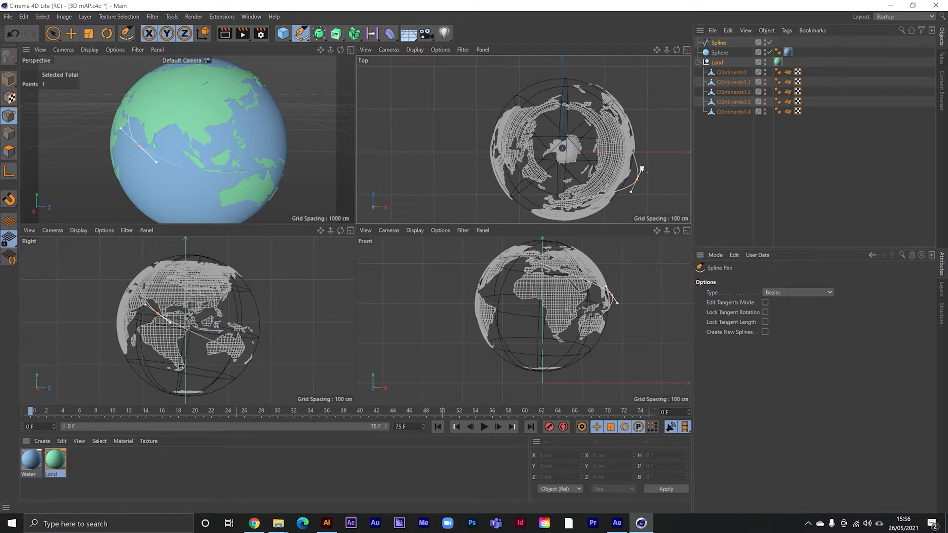
drag(642, 170, 659, 157)
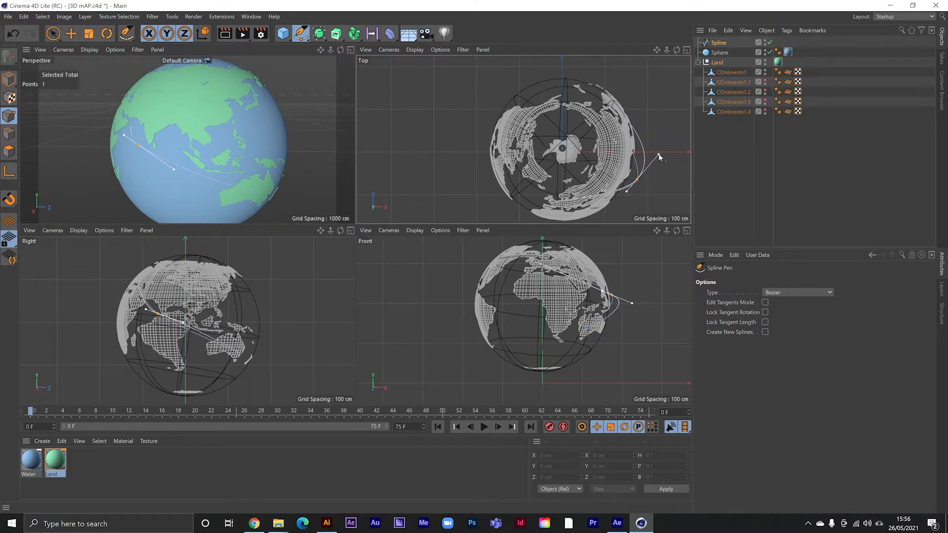
drag(624, 191, 611, 217)
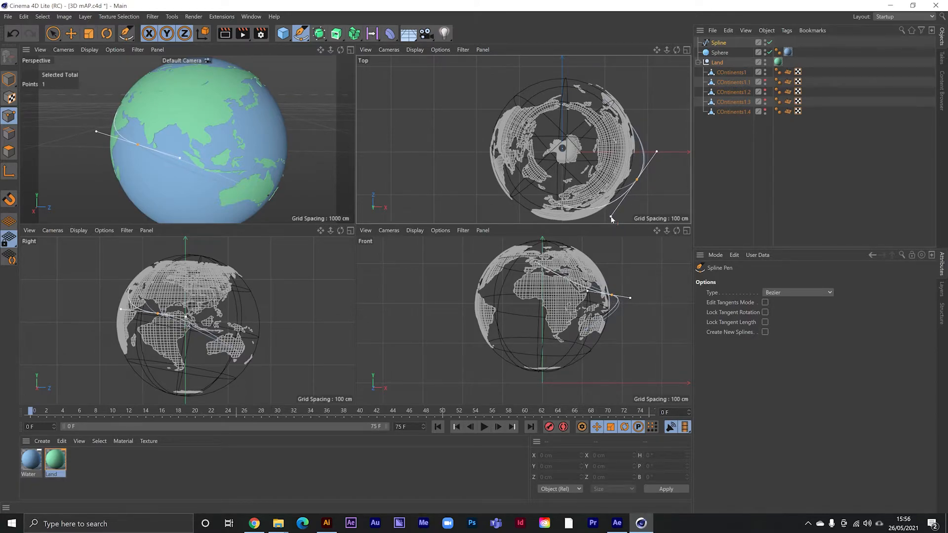
Raise the middle point's England-side tangent in the Front view and refine it in the Perspective view to arc the route.
alt+drag(180, 138, 263, 125)
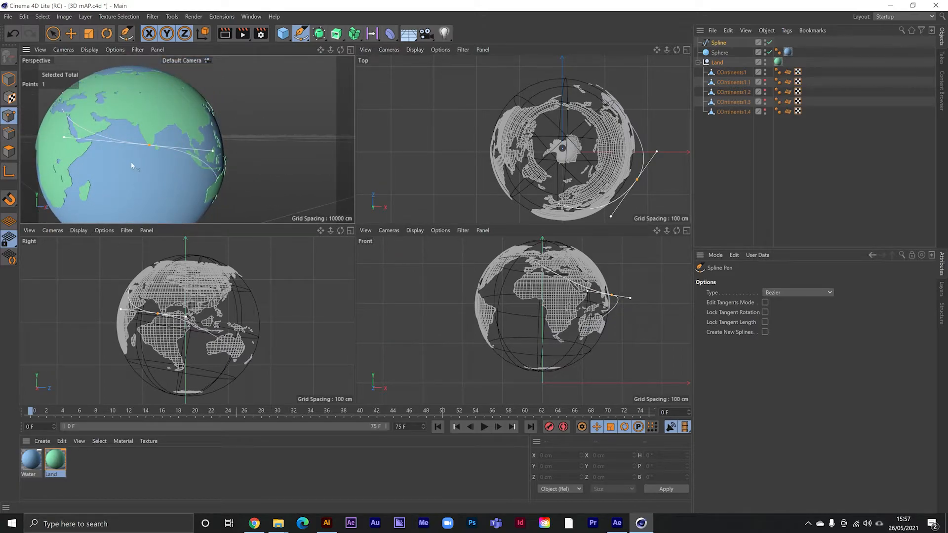
alt+drag(165, 137, 140, 146)
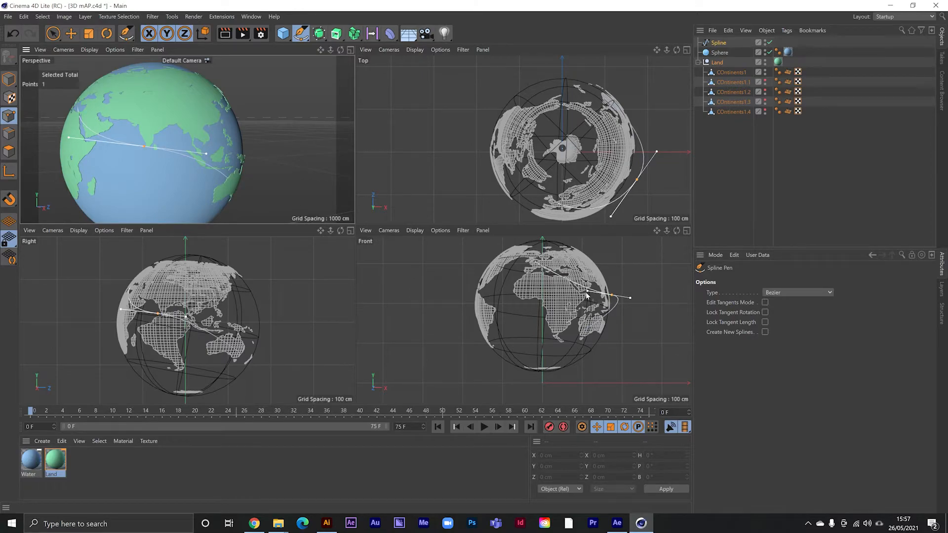
drag(588, 293, 593, 274)
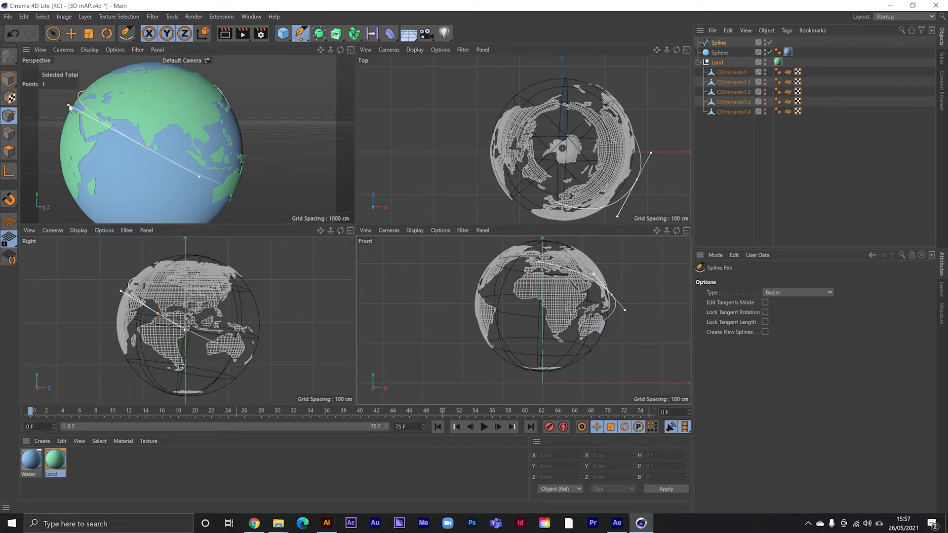
drag(68, 106, 79, 108)
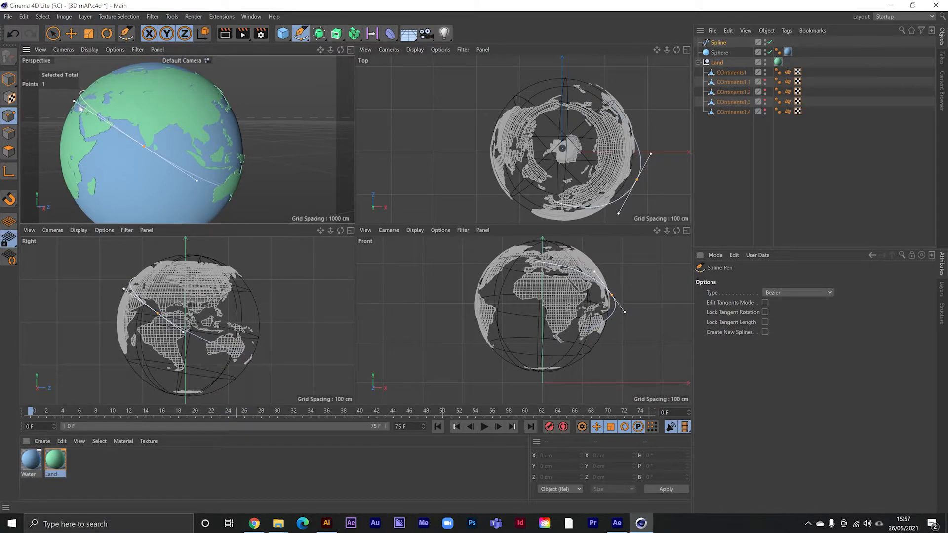
Extend the middle point's Australia-side tangent downward in the Perspective view to curve the route around the globe.
alt+drag(181, 147, 99, 134)
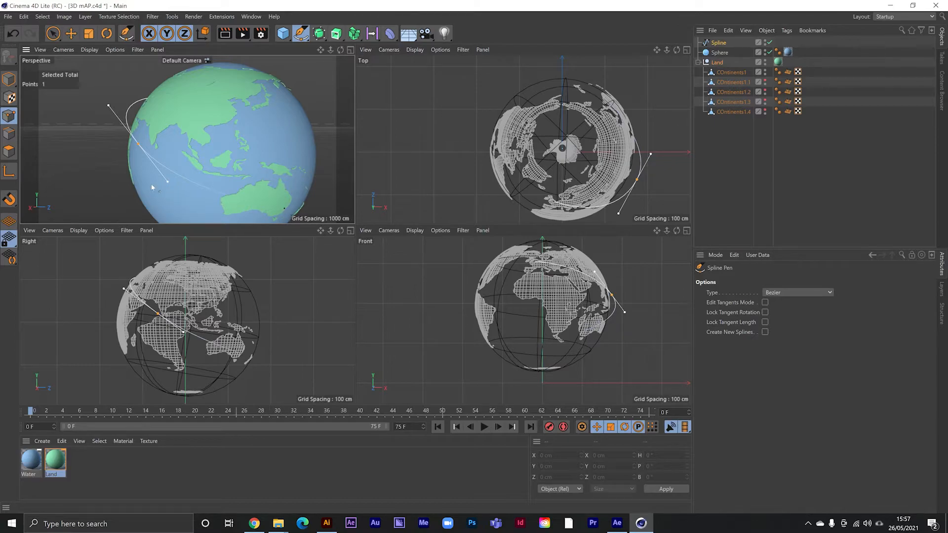
drag(168, 185, 192, 210)
alt+middle_drag(191, 210, 133, 173)
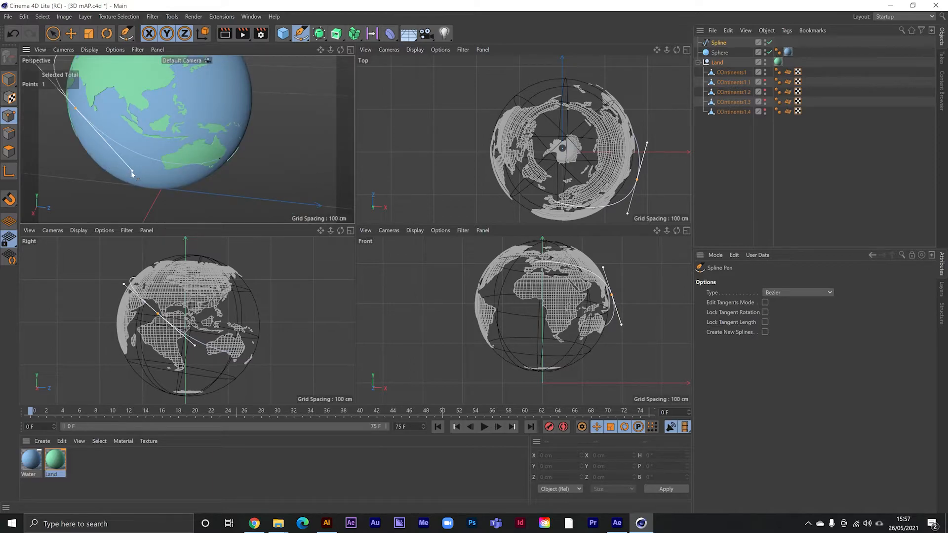
drag(132, 174, 139, 187)
alt+drag(197, 155, 291, 143)
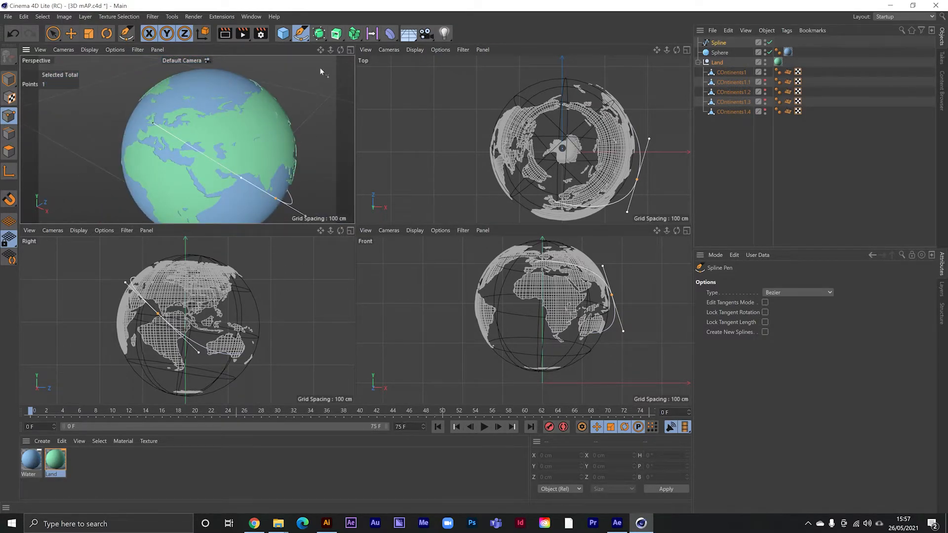
Preview the globe with an Interactive Render Region enlarged over the whole Perspective view, and turn the region off again.
click(242, 33)
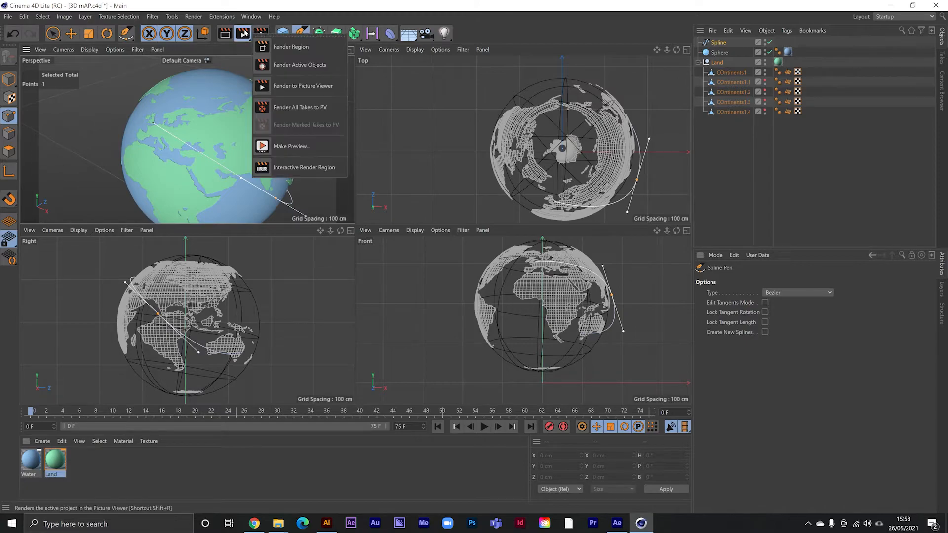
click(319, 169)
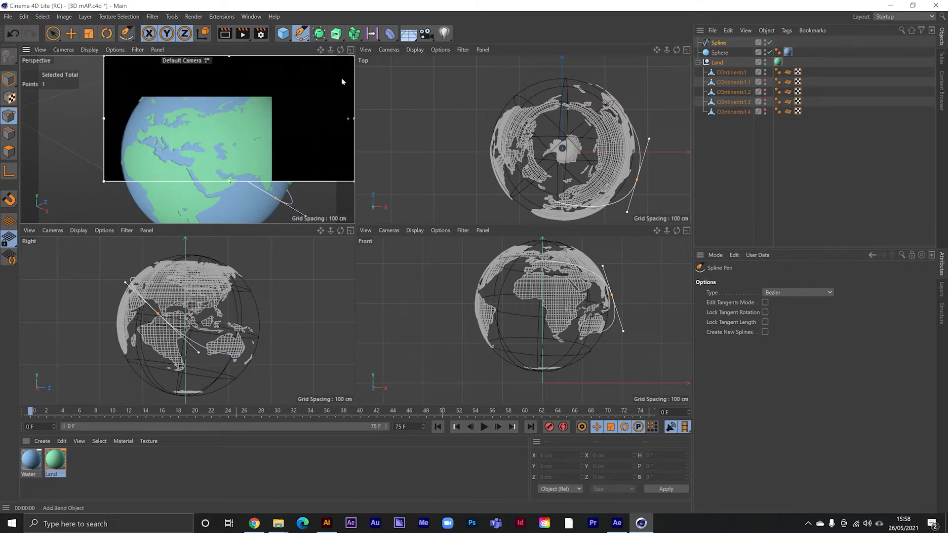
drag(104, 182, 25, 221)
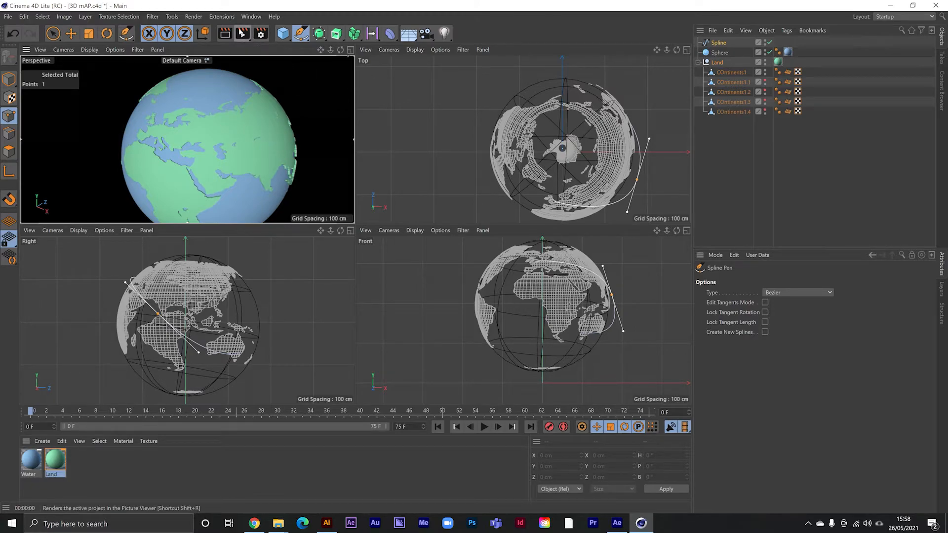
click(242, 32)
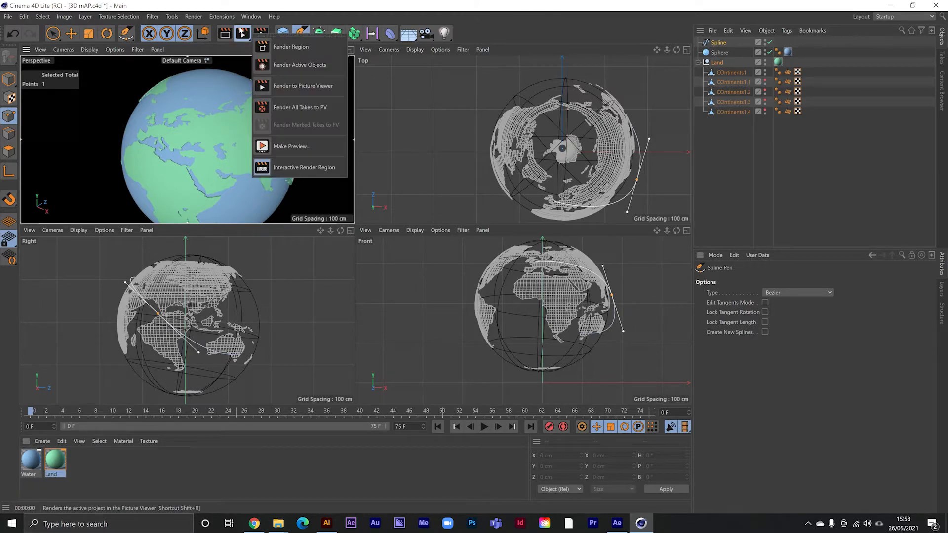
click(316, 173)
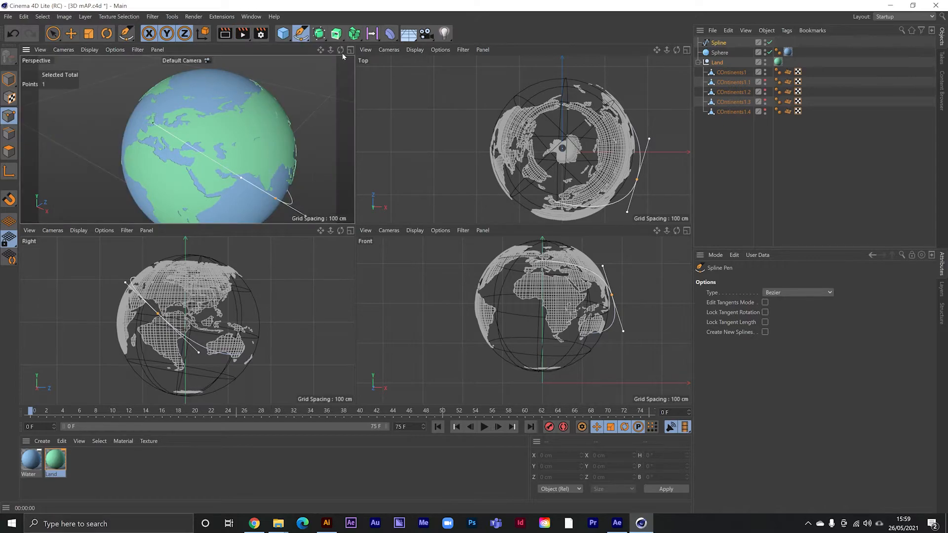
Add a Sweep object and make the route spline its child.
click(338, 36)
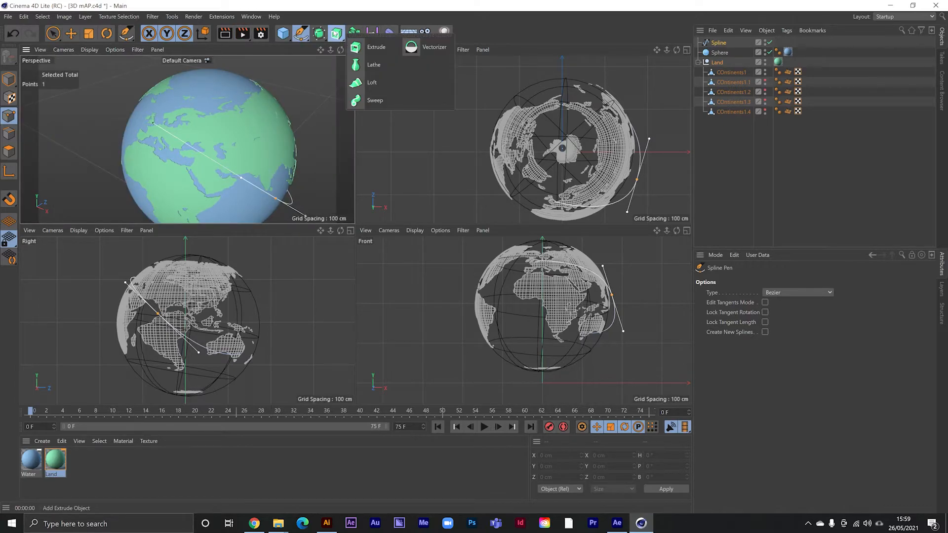
click(374, 101)
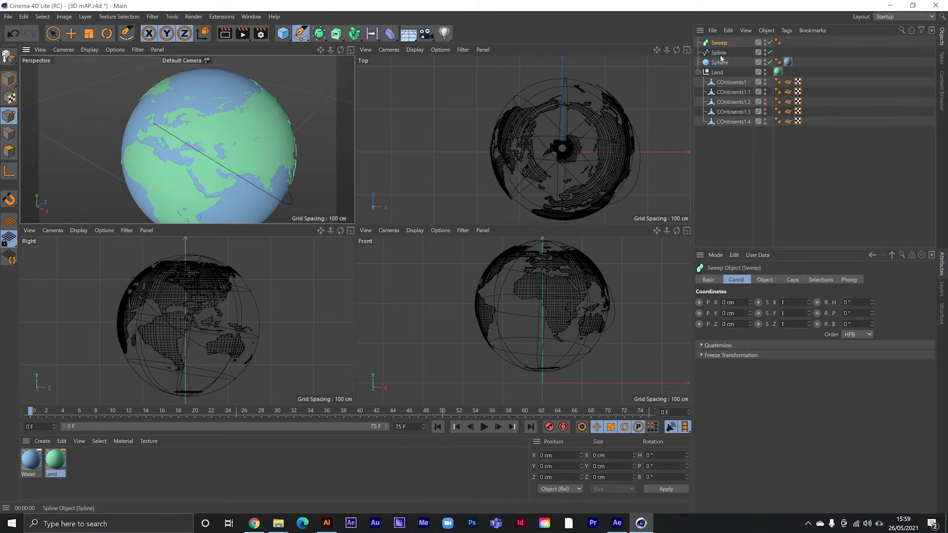
mouse_move(714, 56)
mouse_down()
mouse_move(731, 54)
mouse_move(720, 45)
mouse_up()
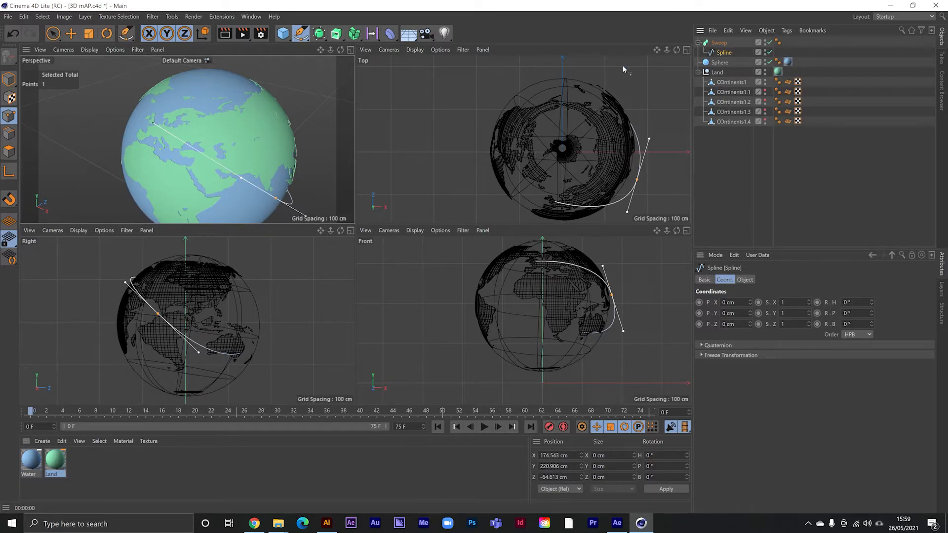
Add a Circle spline and place it inside the Sweep object above the route spline as the profile.
click(300, 33)
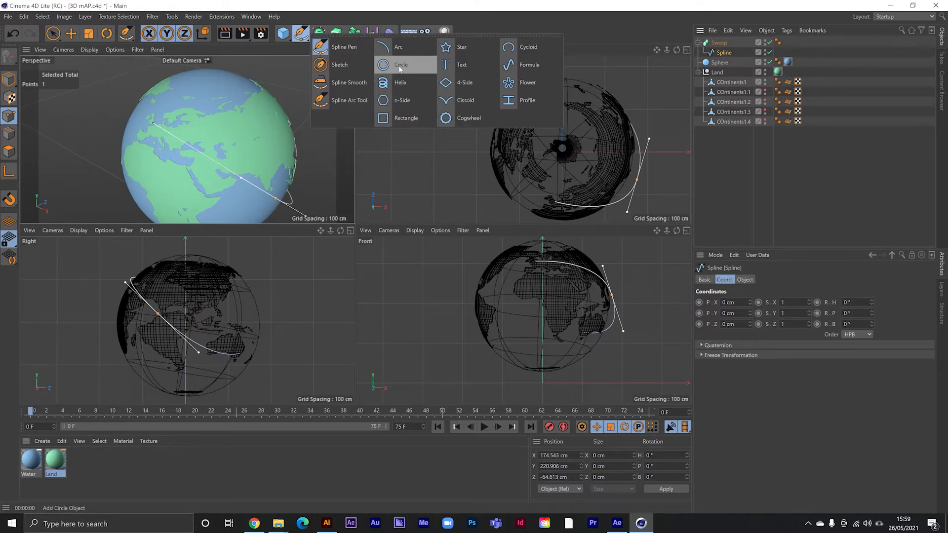
click(301, 33)
click(407, 68)
drag(718, 43, 724, 55)
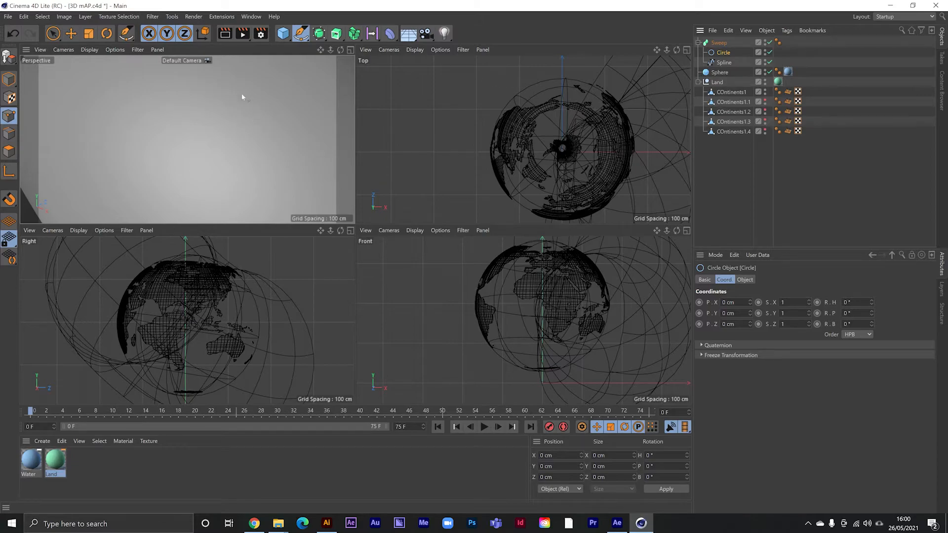
Scale the Circle down in the Perspective view to reduce the oversized sweep to a tube along the route.
scroll(245, 97, down, 5)
alt+drag(280, 87, 226, 144)
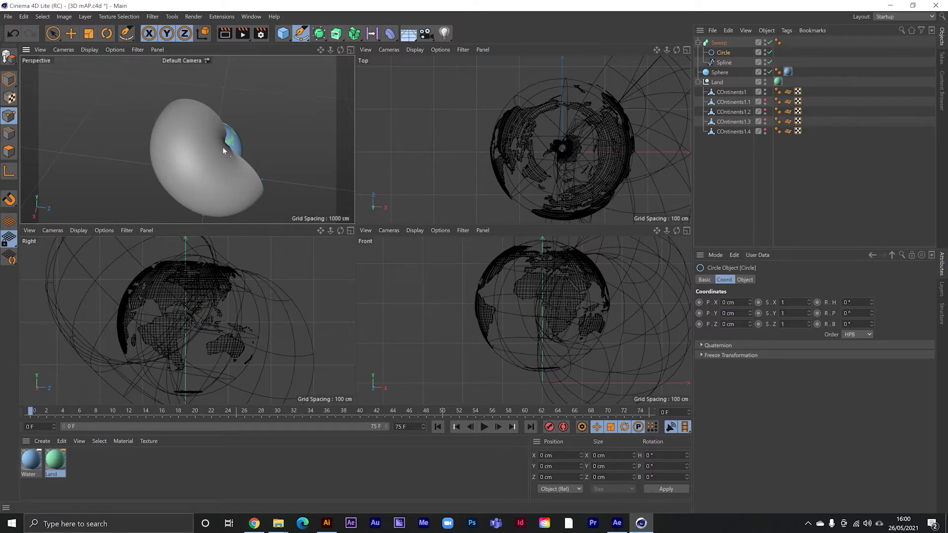
key(t)
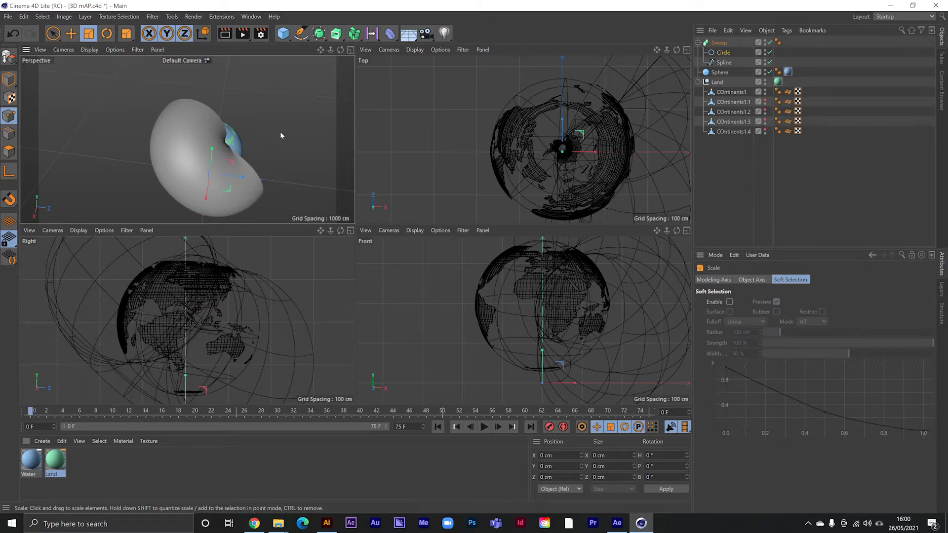
drag(281, 135, 73, 172)
drag(280, 122, 8, 174)
click(301, 33)
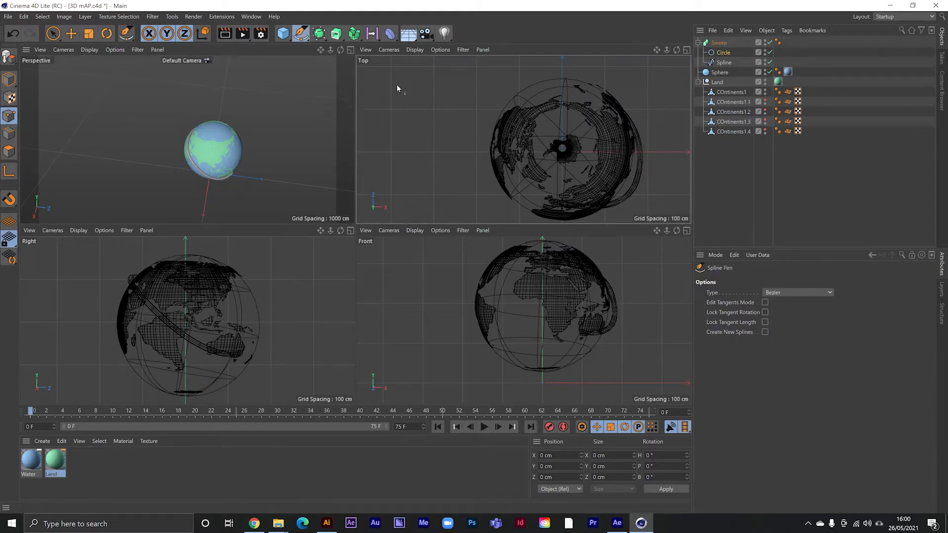
Scale the Circle down further, viewed close to England, until the sweep forms a thin line across the globe.
alt+drag(179, 145, 226, 149)
alt+right_drag(184, 133, 232, 96)
alt+drag(232, 99, 233, 96)
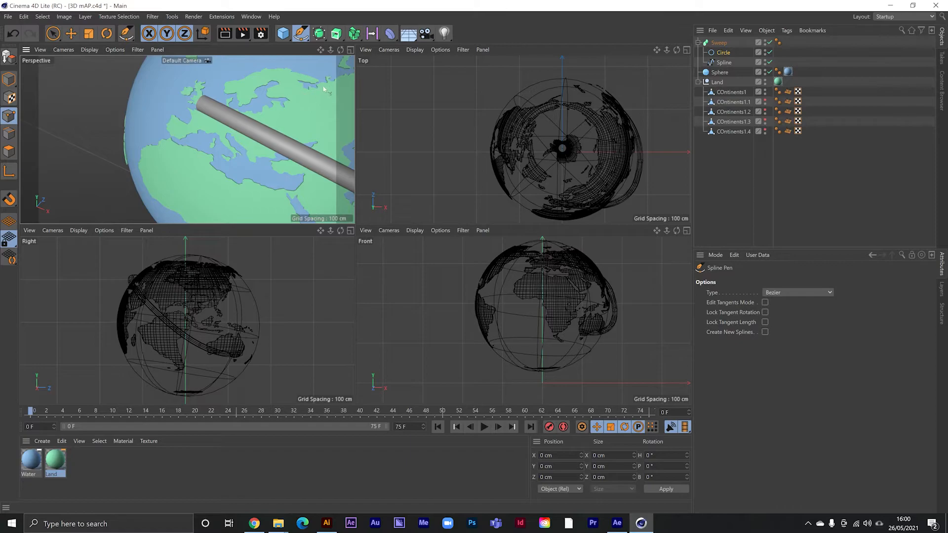
key(t)
drag(324, 91, 1, 173)
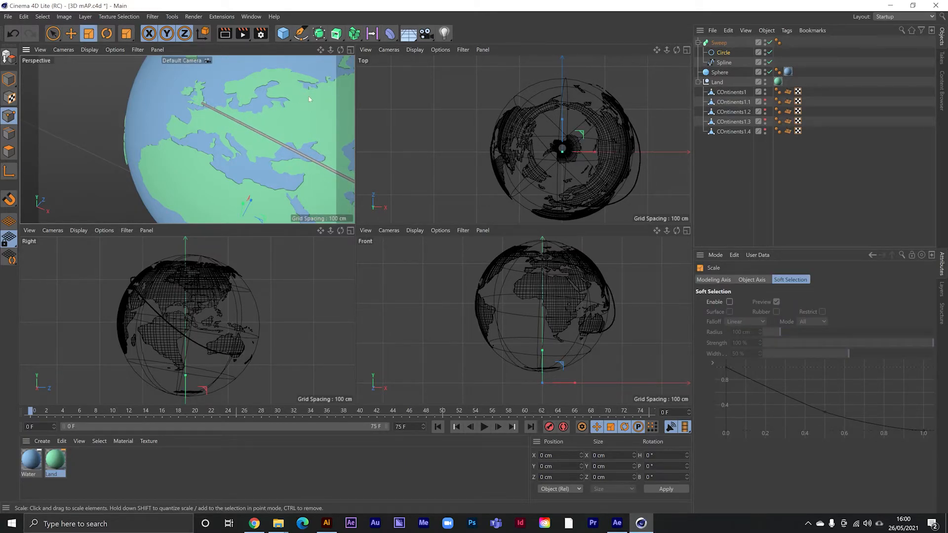
Shape the Sweep's Scale curve into an arc with lowered start and end points so the tube tapers at both ends.
scroll(245, 153, down, 6)
mouse_move(281, 130)
alt+middle_down()
mouse_move(275, 139)
mouse_move(280, 131)
alt+middle_up()
mouse_move(279, 131)
alt+mouse_down()
mouse_move(90, 78)
mouse_move(279, 126)
mouse_move(167, 67)
mouse_move(154, 66)
mouse_move(281, 120)
alt+mouse_up()
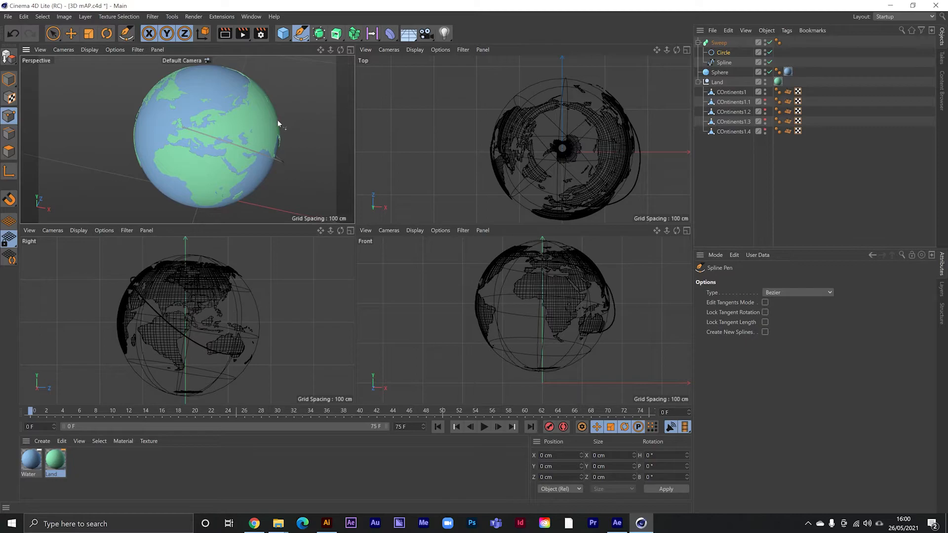
scroll(213, 110, up, 5)
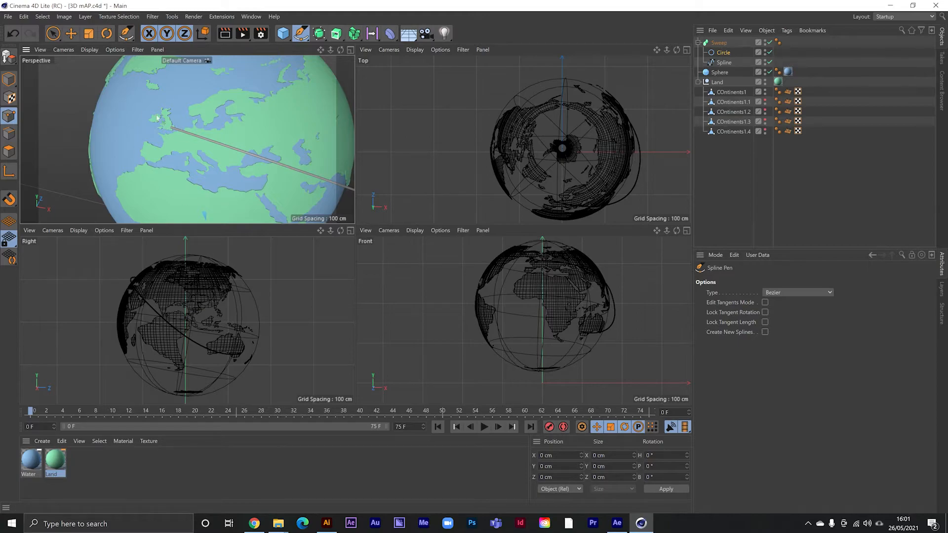
click(718, 44)
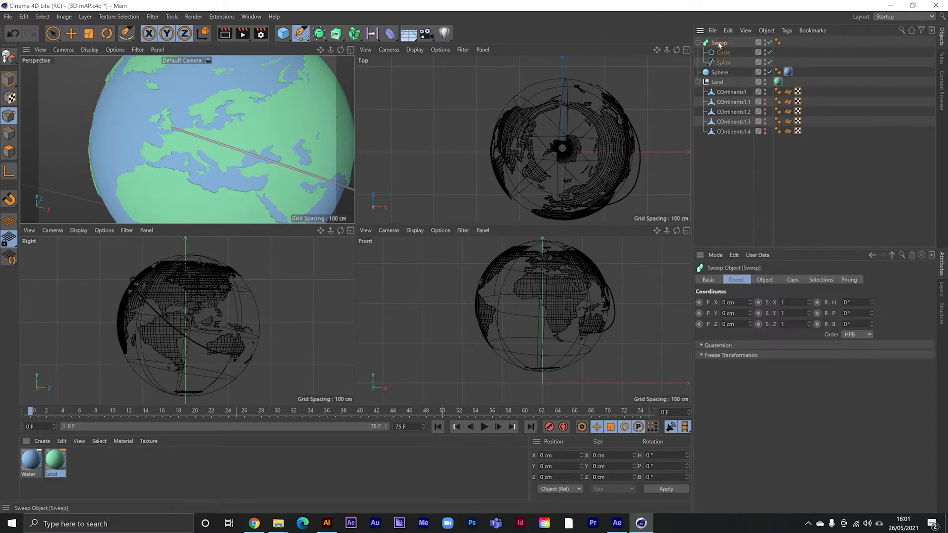
click(772, 280)
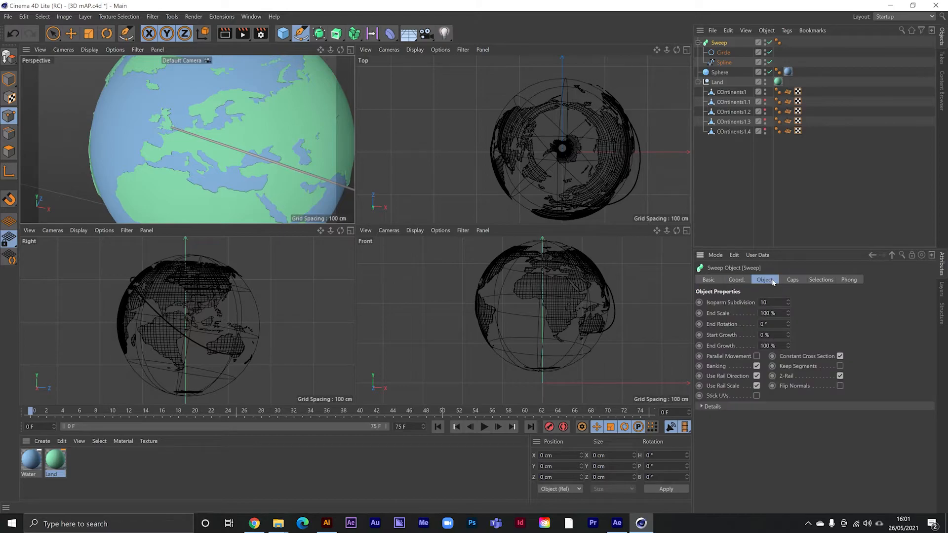
click(704, 407)
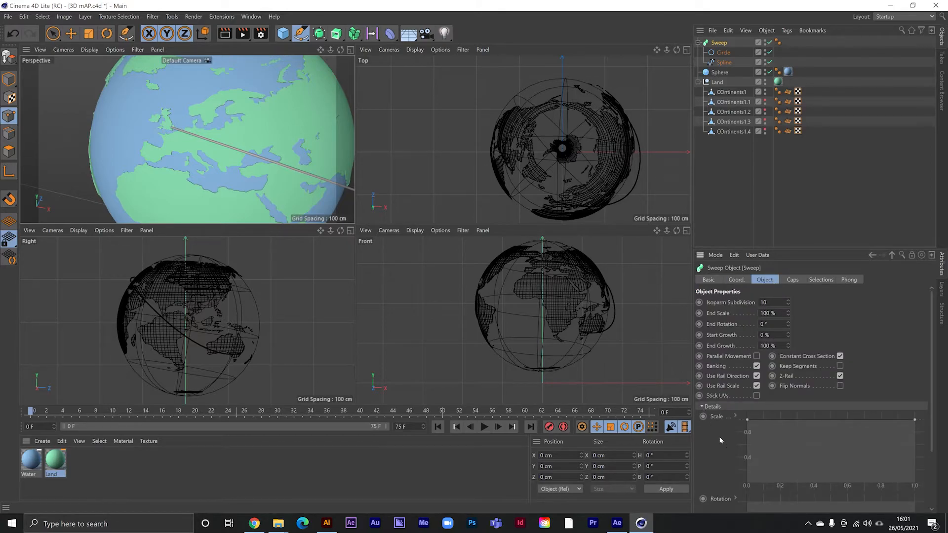
scroll(719, 436, down, 2)
mouse_move(747, 359)
mouse_down()
mouse_move(746, 404)
mouse_move(769, 405)
mouse_move(752, 365)
mouse_up()
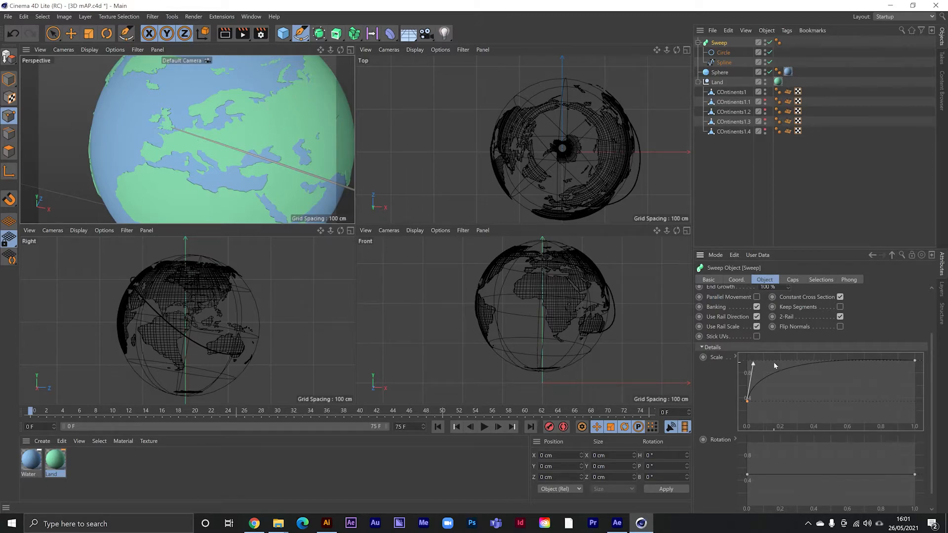
mouse_move(753, 364)
mouse_down()
mouse_move(768, 312)
mouse_move(764, 271)
mouse_move(771, 337)
mouse_move(746, 364)
mouse_up()
drag(914, 360, 894, 374)
alt+drag(206, 142, 195, 128)
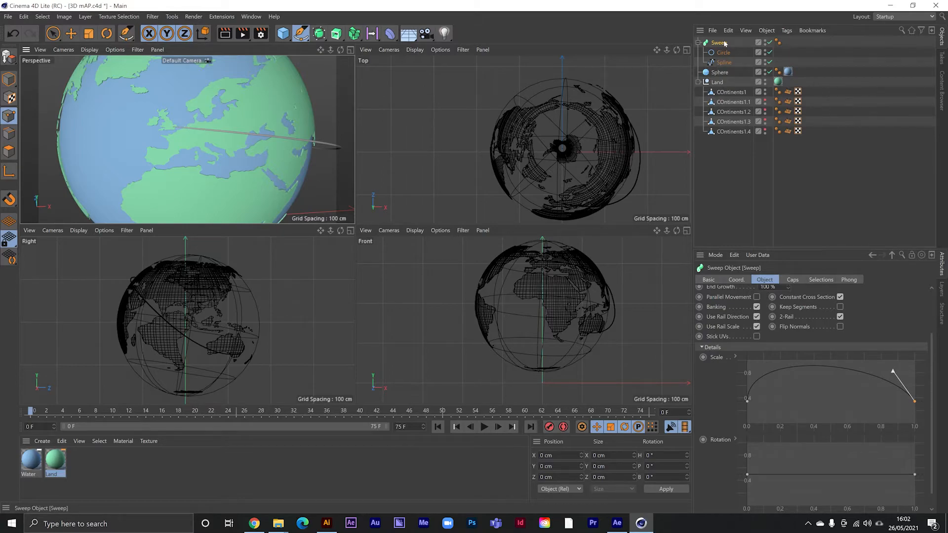
Keyframe the Sweep's End Growth at 0% on frame 5.
scroll(774, 340, up, 3)
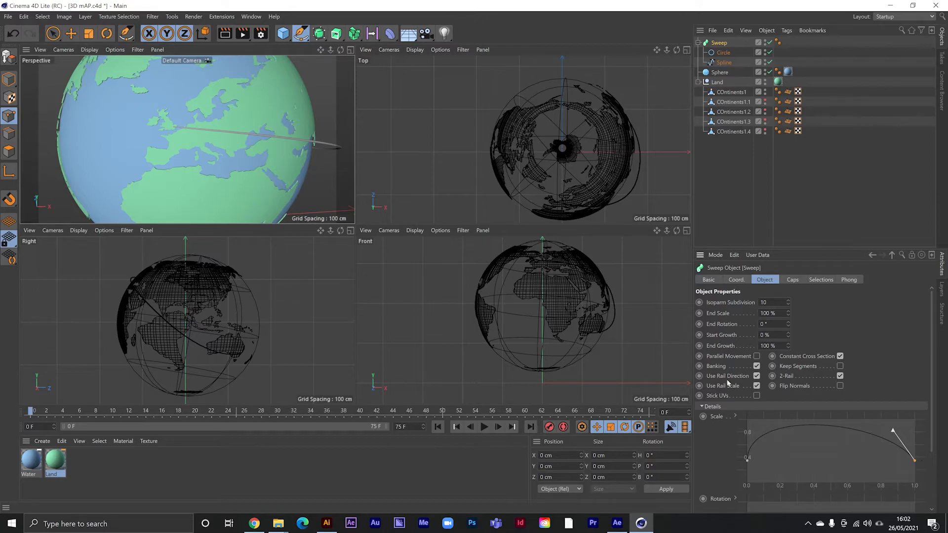
drag(40, 413, 72, 412)
click(699, 346)
drag(788, 347, 788, 396)
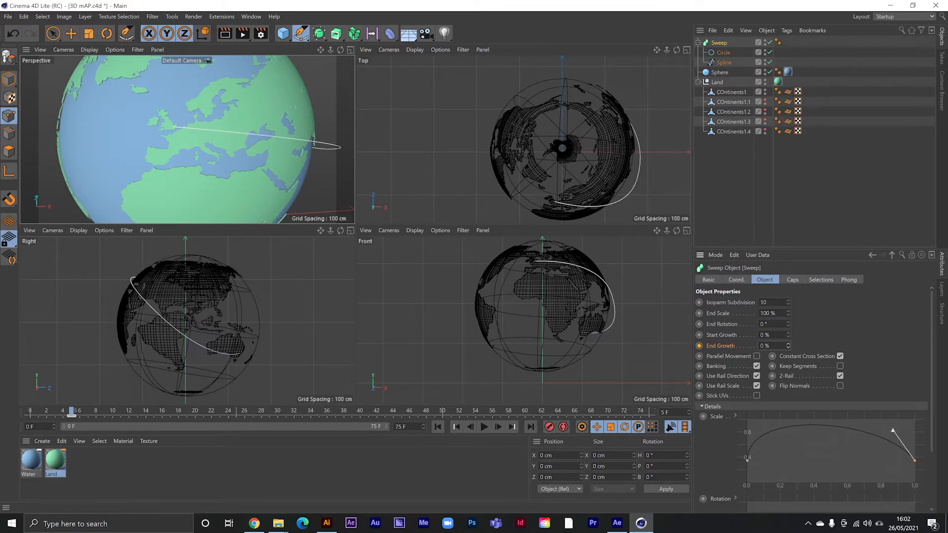
click(699, 346)
Keyframe the Sweep's End Growth at 100% on frame 40 and play back the route's growth.
drag(75, 411, 359, 419)
drag(788, 346, 790, 349)
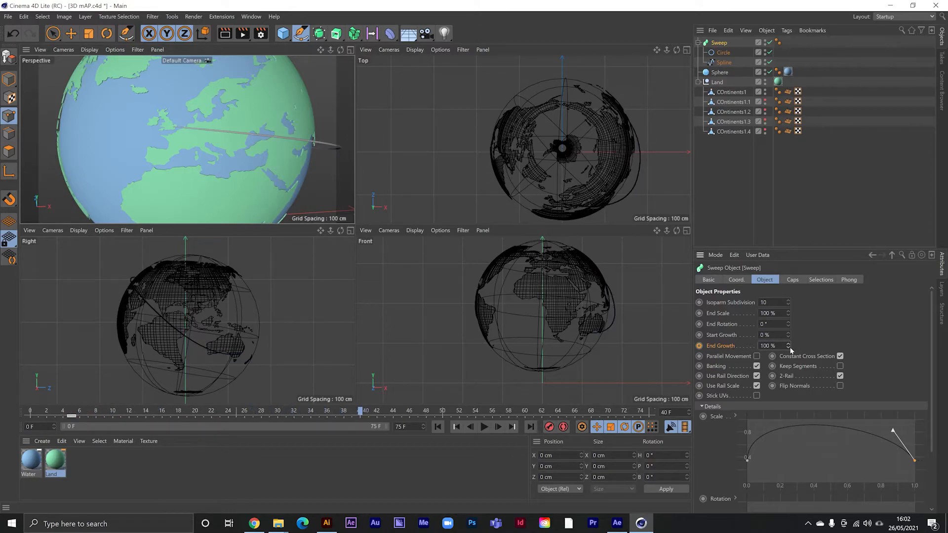
click(700, 347)
key(F8)
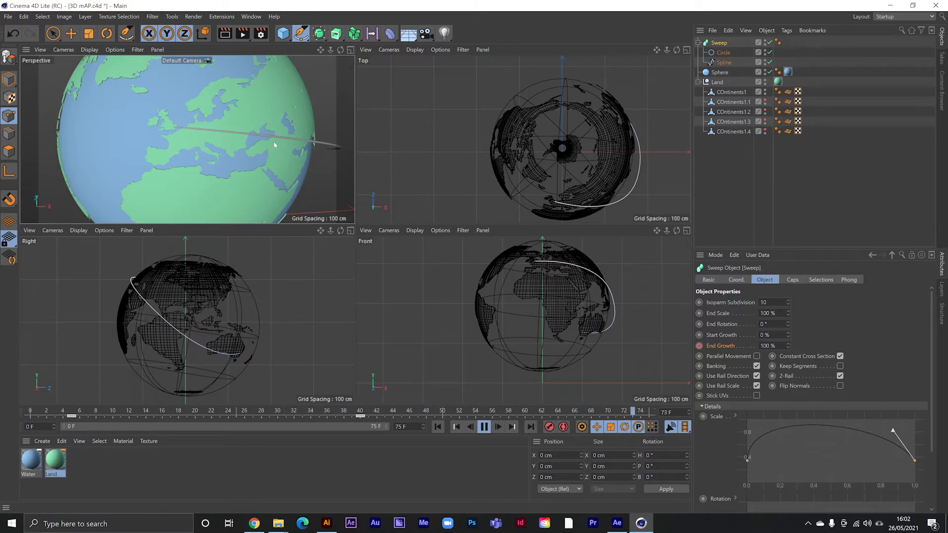
key(F8)
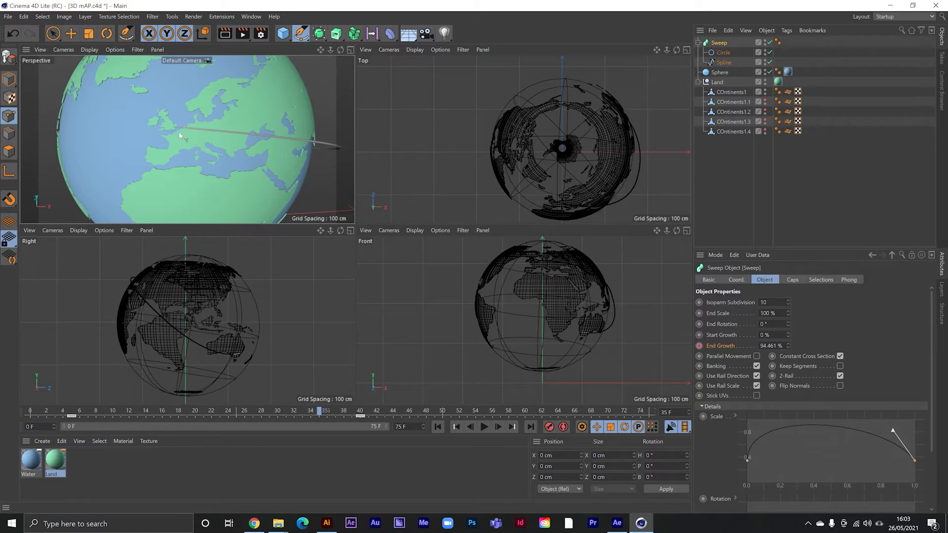
Rename the Sphere object to Water.
scroll(180, 140, up, 4)
scroll(181, 141, down, 5)
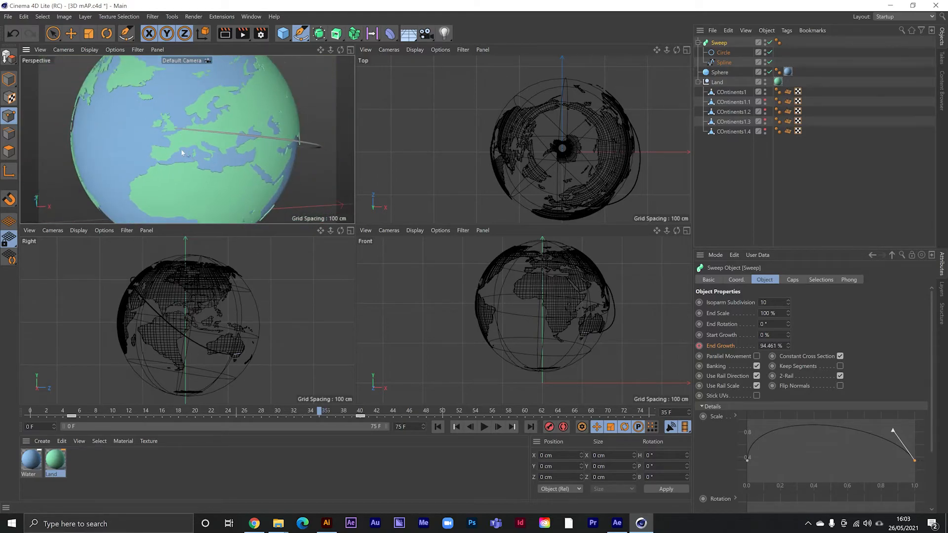
alt+middle_drag(182, 141, 209, 143)
scroll(209, 143, up, 2)
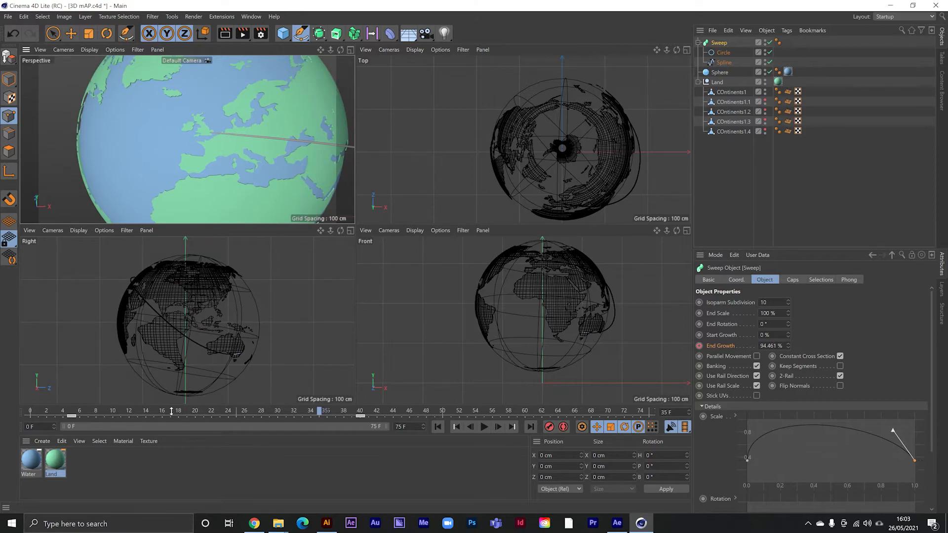
click(590, 170)
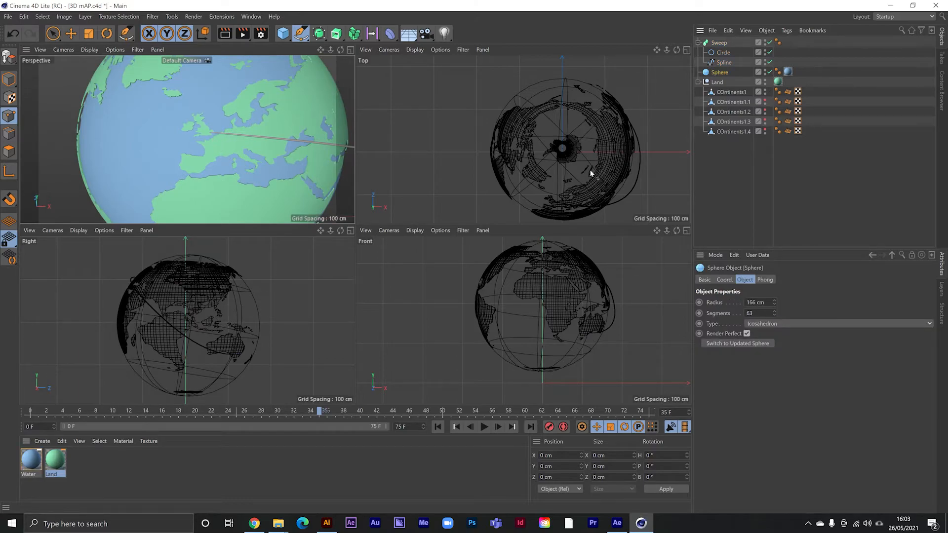
double_click(720, 72)
text(W)
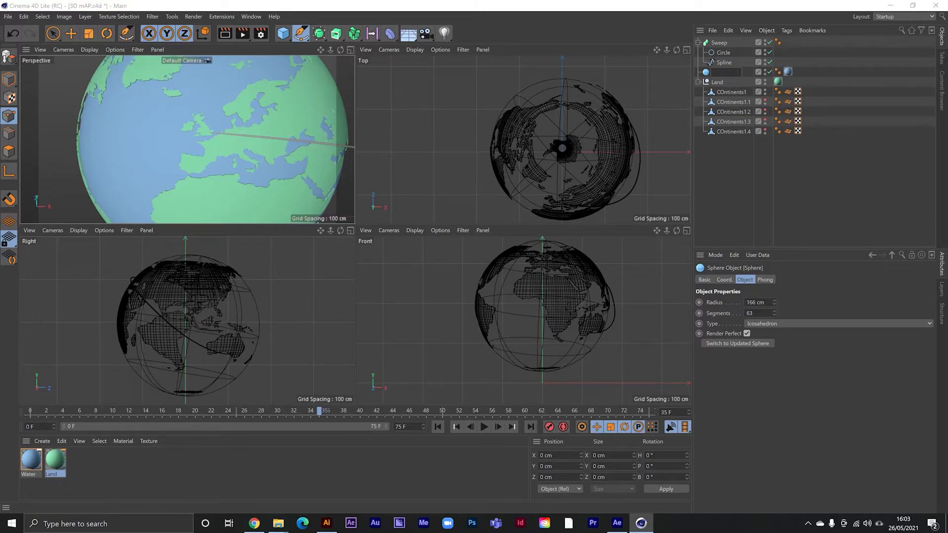
text(ater)
key(Return)
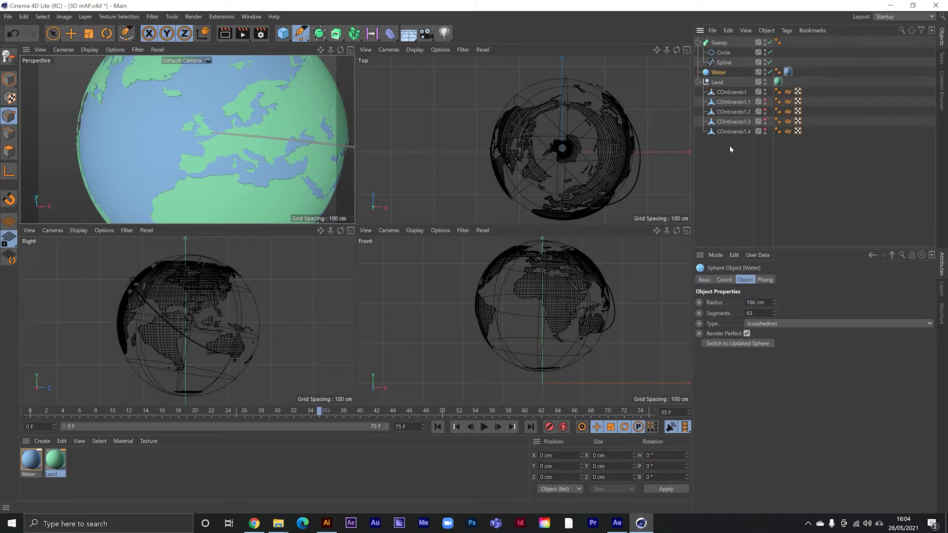
Make the Land group and the Sweep object children of the Water sphere, with their hierarchies collapsed.
click(698, 82)
drag(718, 83, 722, 75)
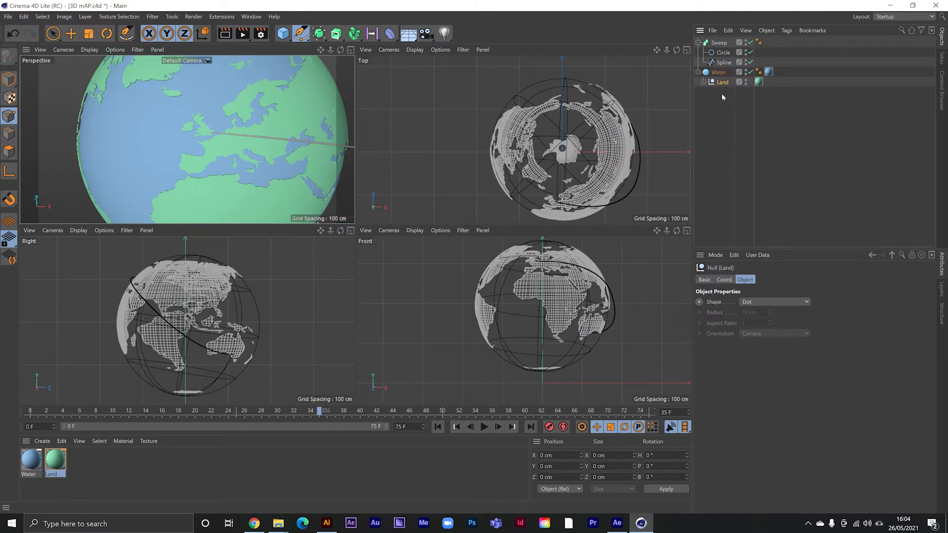
click(697, 43)
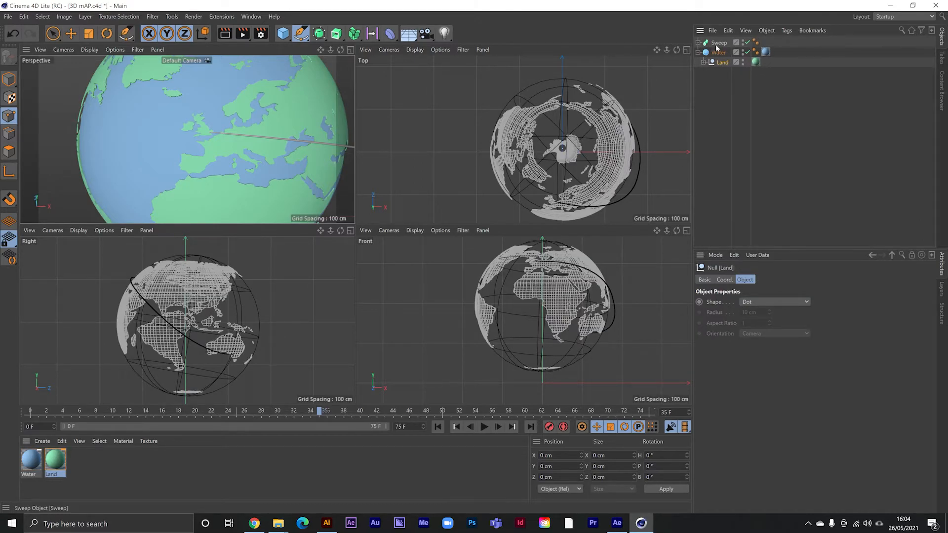
drag(717, 44, 720, 52)
Keyframe the Water sphere's heading, pitch and bank rotation on frame 5, undoing any trial change to the heading.
click(719, 43)
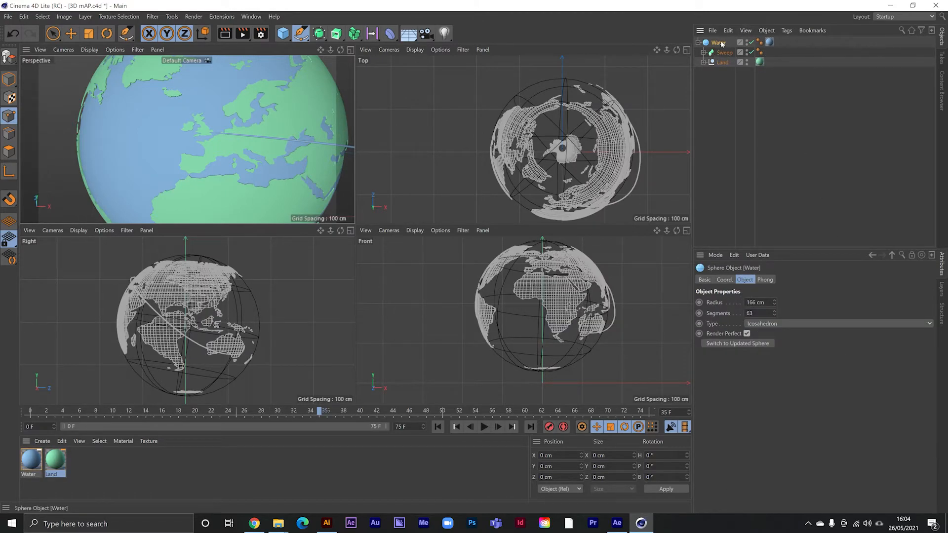
click(724, 279)
mouse_move(871, 302)
mouse_down()
mouse_move(908, 302)
mouse_move(885, 302)
mouse_up()
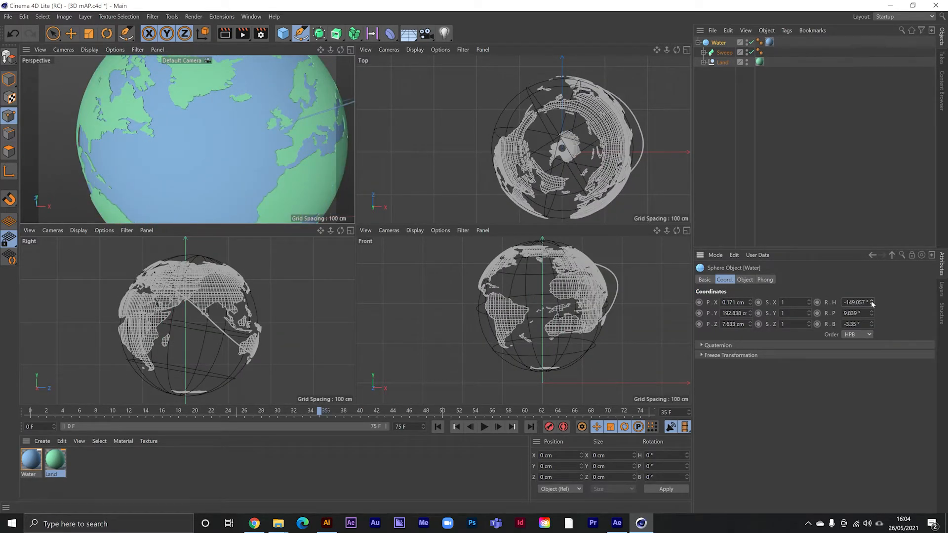
key(ctrl+z)
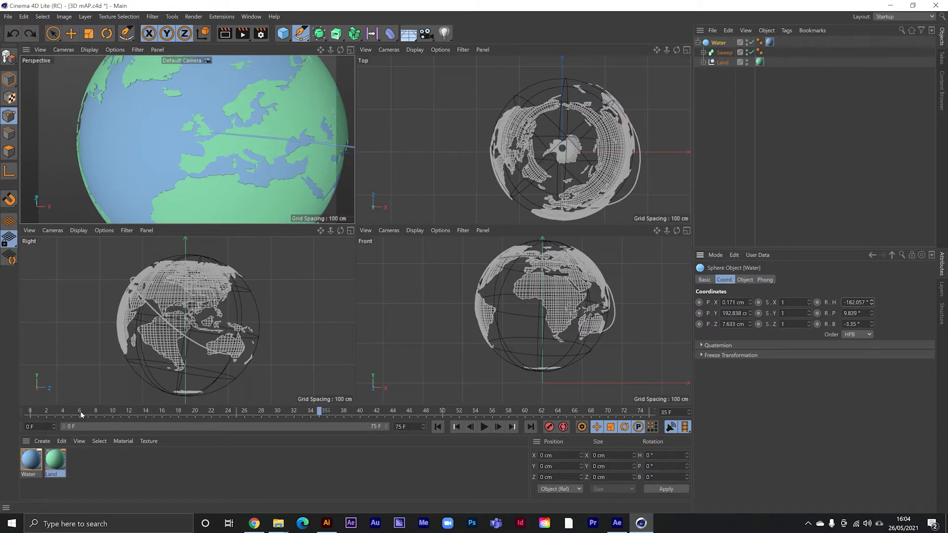
mouse_move(82, 414)
mouse_down()
mouse_move(60, 415)
mouse_move(72, 416)
mouse_up()
click(816, 302)
click(817, 314)
click(817, 324)
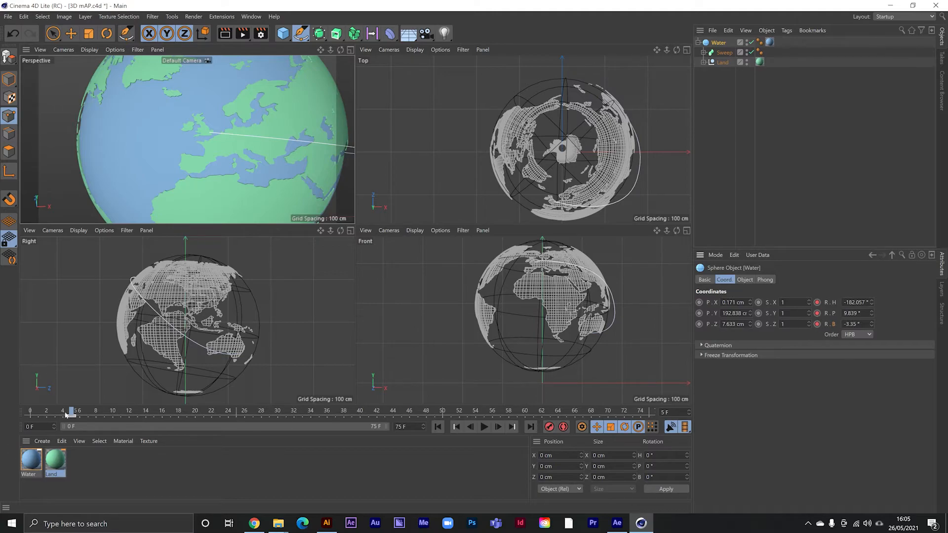
Go to frame 40 and enlarge the Perspective view to fill the viewport area.
drag(72, 411, 360, 410)
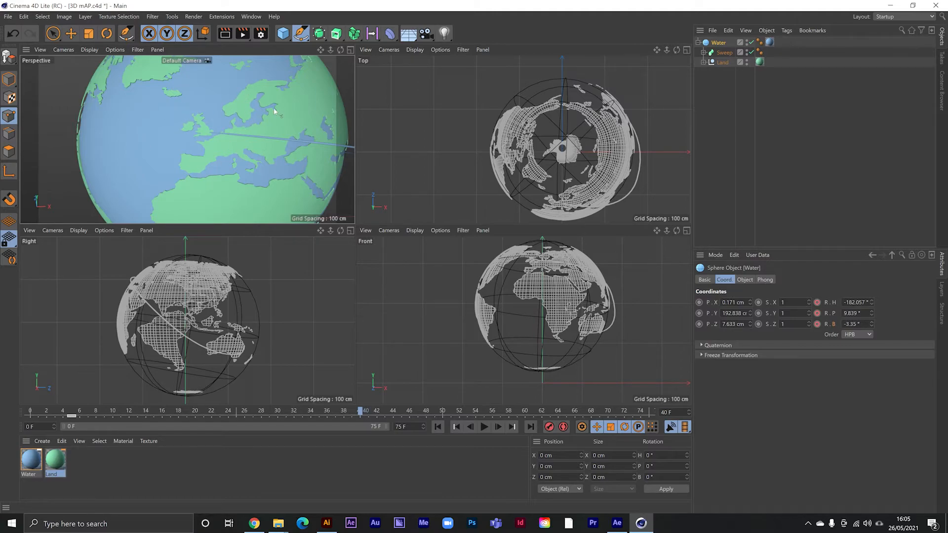
click(287, 117)
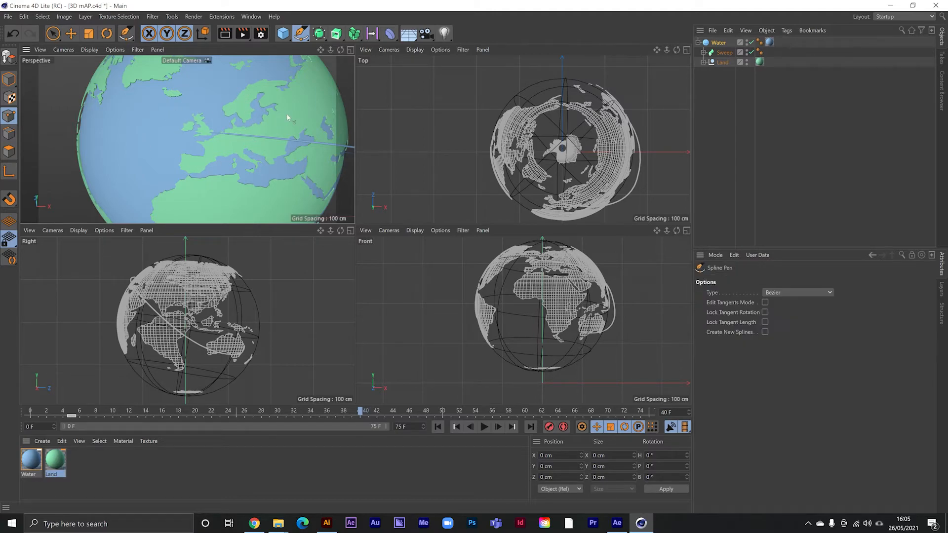
click(351, 50)
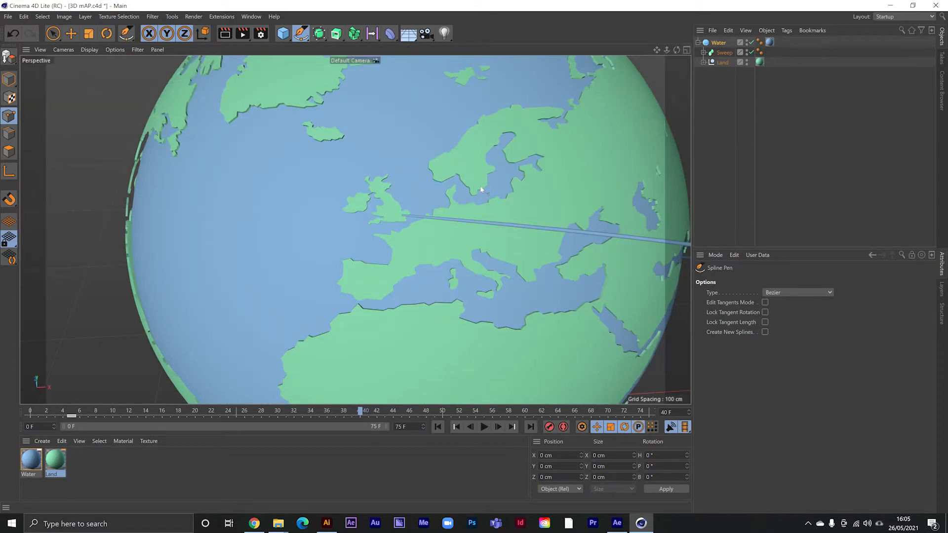
click(687, 50)
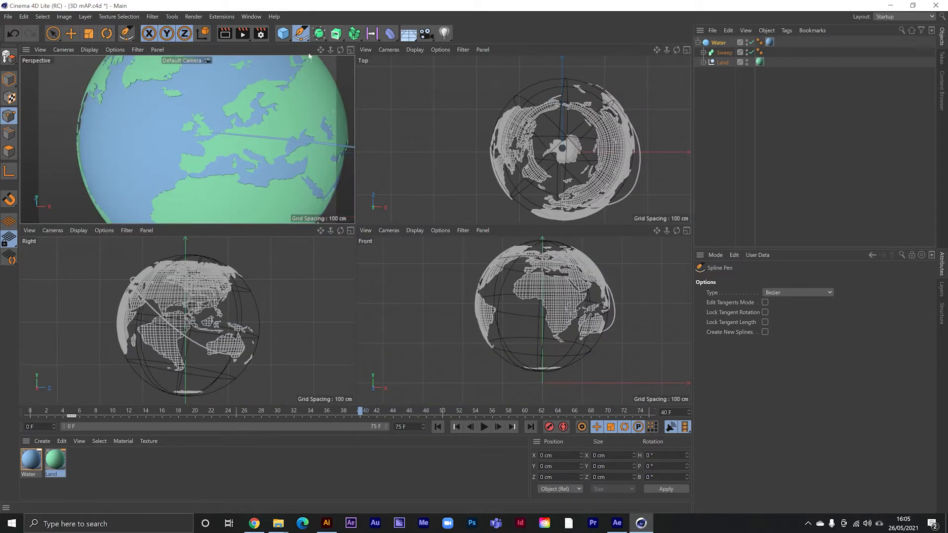
click(351, 50)
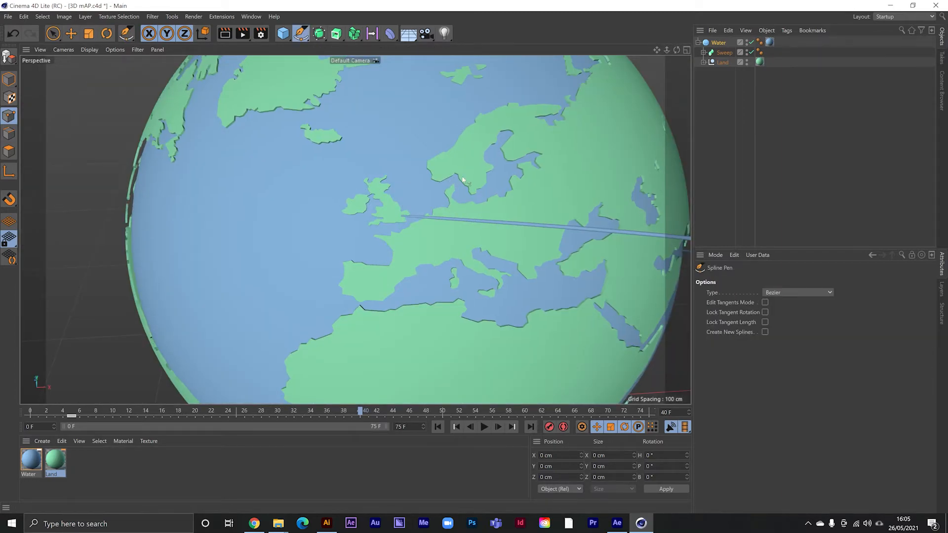
Try rotating the Water sphere with the Rotate tool in the Perspective view, and undo the rotation.
key(r)
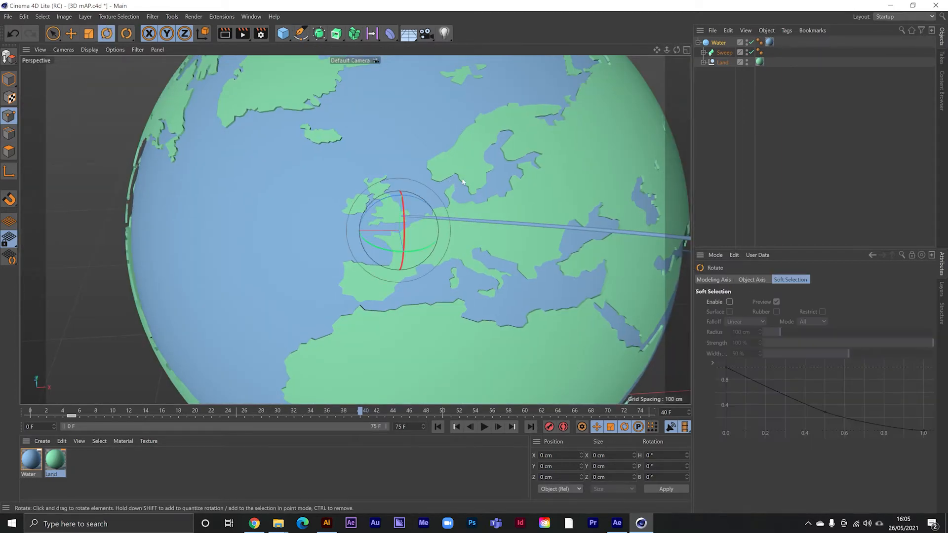
drag(415, 269, 476, 184)
key(r)
key(r)
key(ctrl+z)
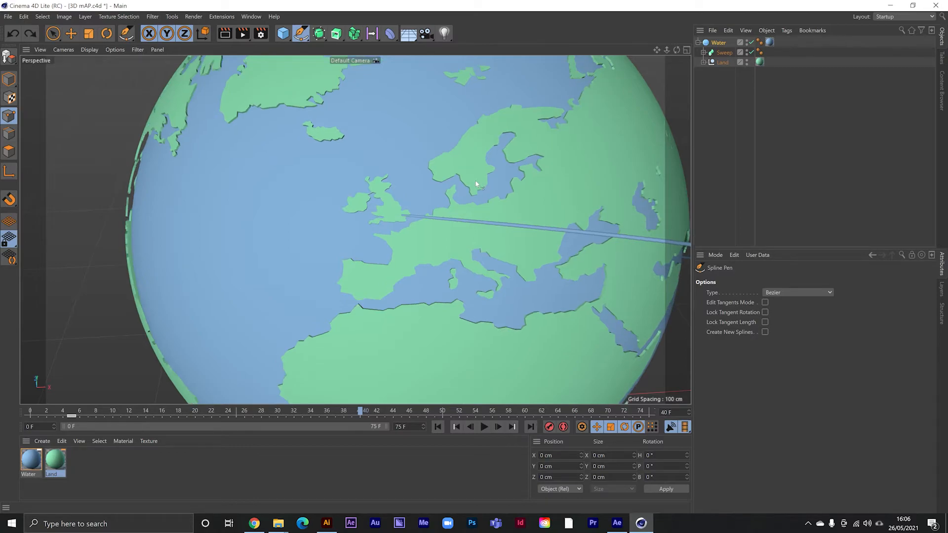
Rotate the Water sphere until Australia faces the view, at about -310° heading, -30° pitch and 38° bank, and show its coordinates.
key(r)
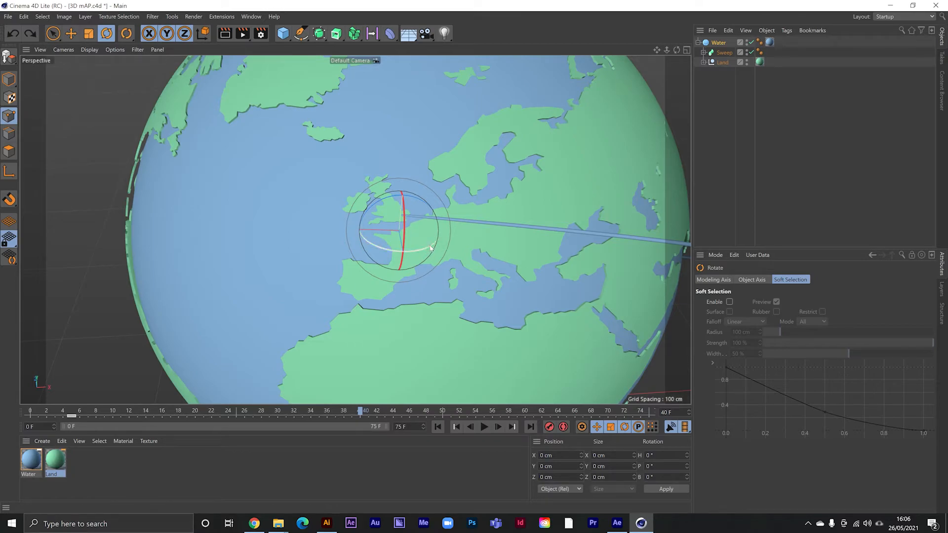
drag(430, 249, 313, 233)
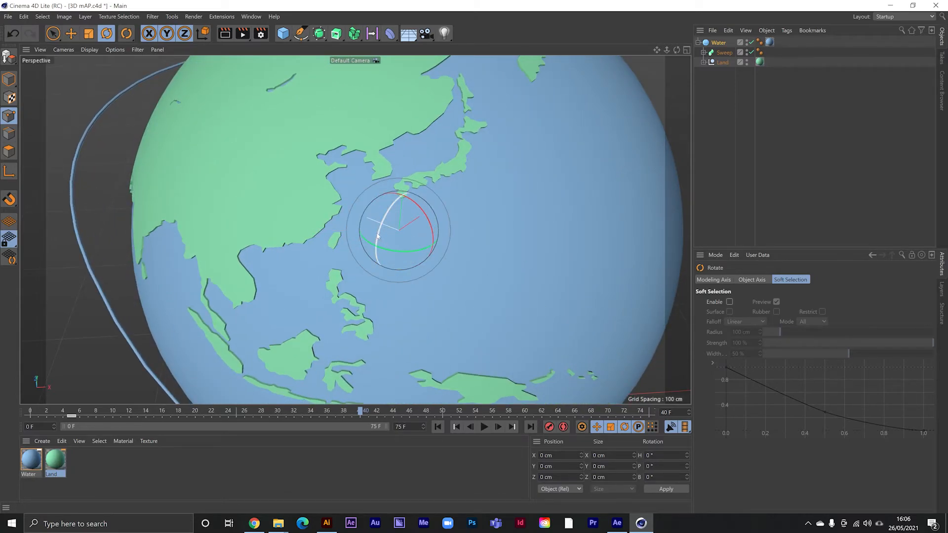
drag(379, 240, 388, 196)
drag(420, 236, 425, 241)
drag(374, 223, 378, 243)
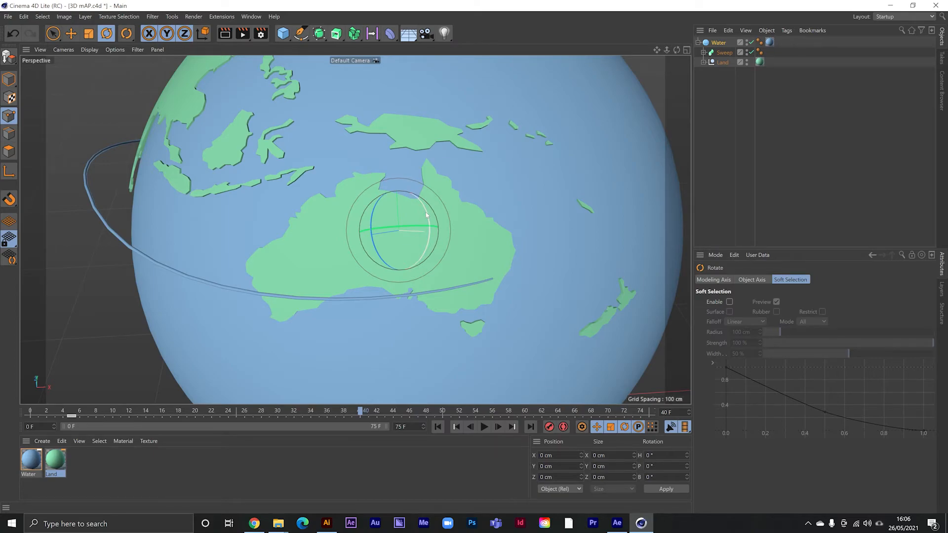
drag(429, 213, 425, 228)
mouse_move(376, 217)
mouse_down()
mouse_move(400, 252)
mouse_move(385, 222)
mouse_move(395, 213)
mouse_move(414, 224)
mouse_move(380, 232)
mouse_up()
key(h)
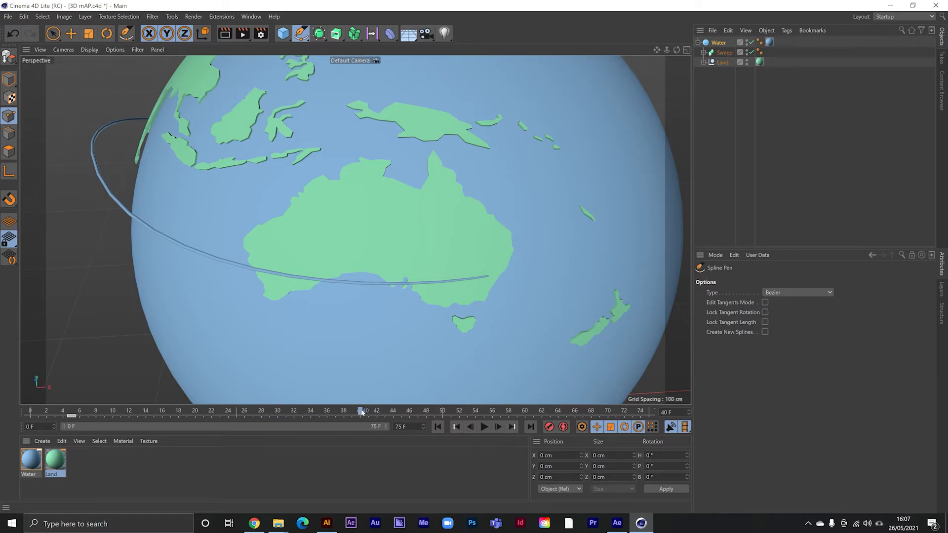
click(718, 43)
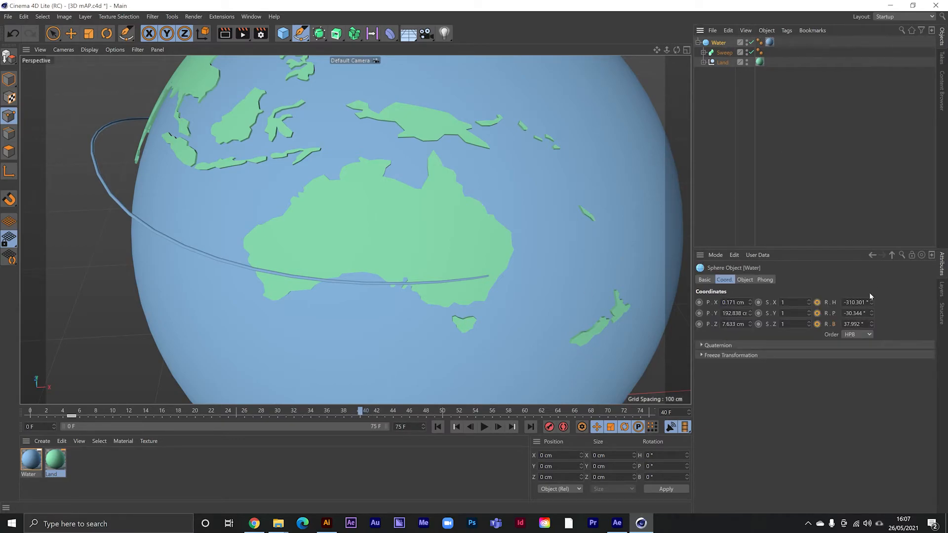
Keyframe the Water sphere's heading, pitch and bank rotation on frame 40.
click(817, 303)
click(817, 313)
click(817, 325)
Return to frame 2 and play the animation to check the globe's rotation along the route.
drag(365, 413, 61, 403)
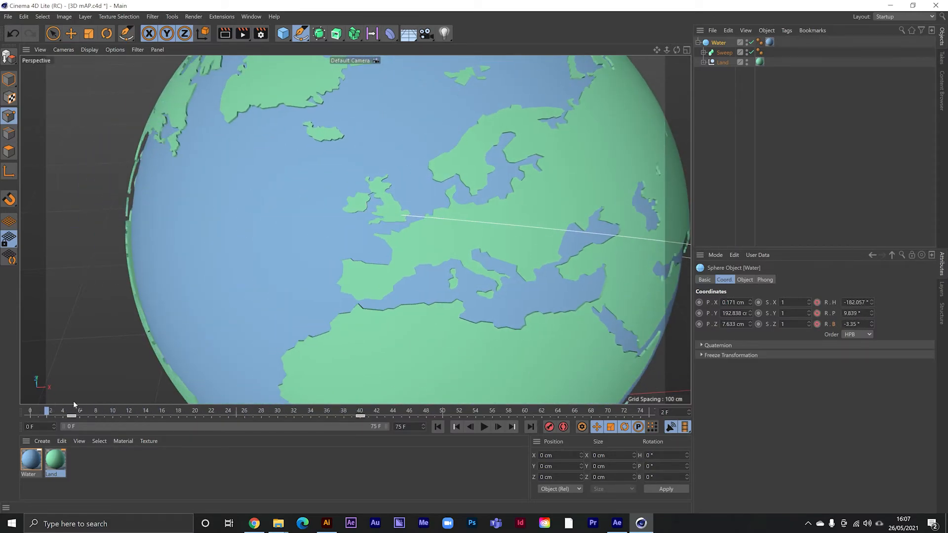
scroll(411, 228, up, 1)
scroll(412, 228, down, 1)
scroll(417, 237, down, 2)
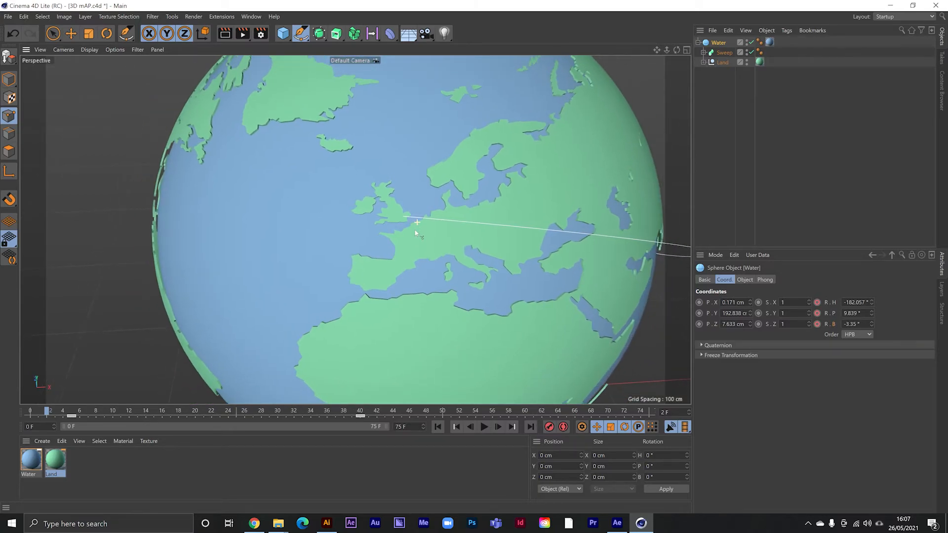
click(484, 427)
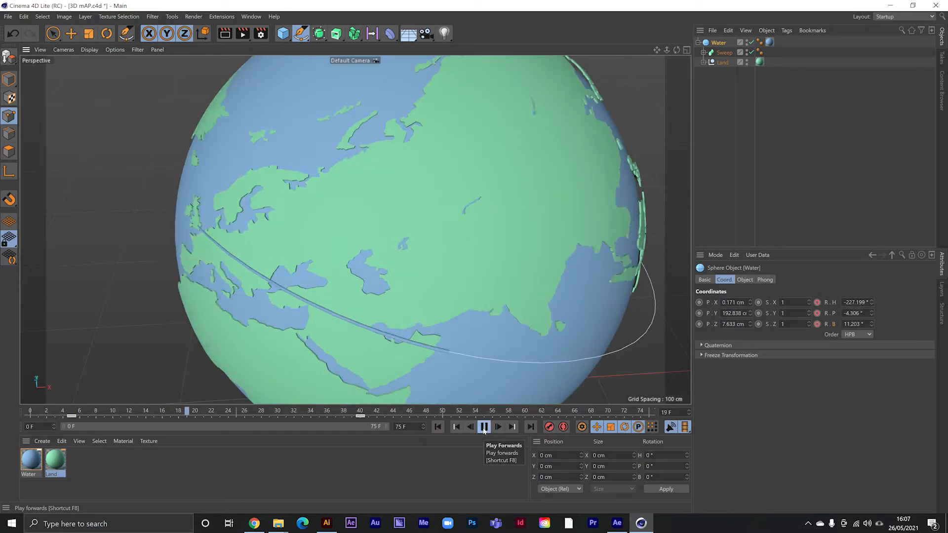
click(483, 427)
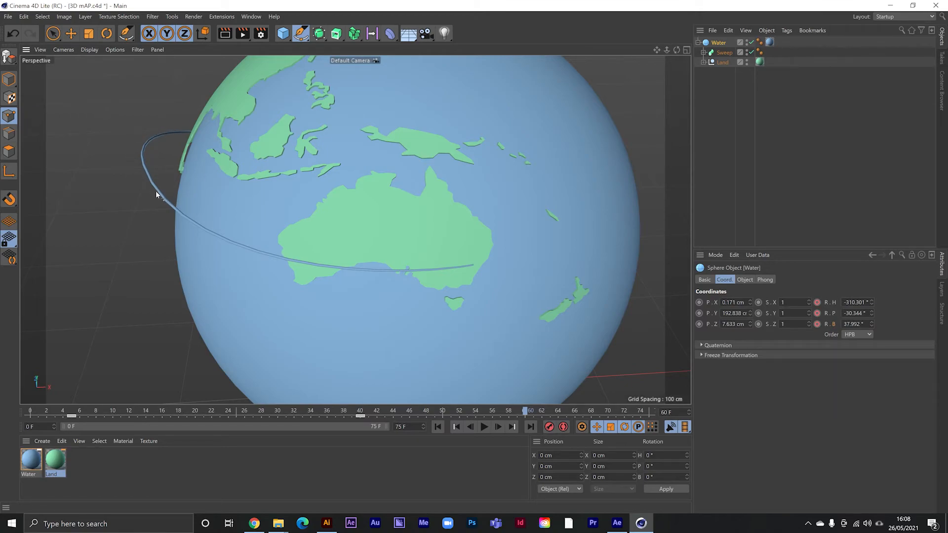
Set the intermediate points of the Spline inside Sweep to Subdivided.
click(711, 53)
click(703, 53)
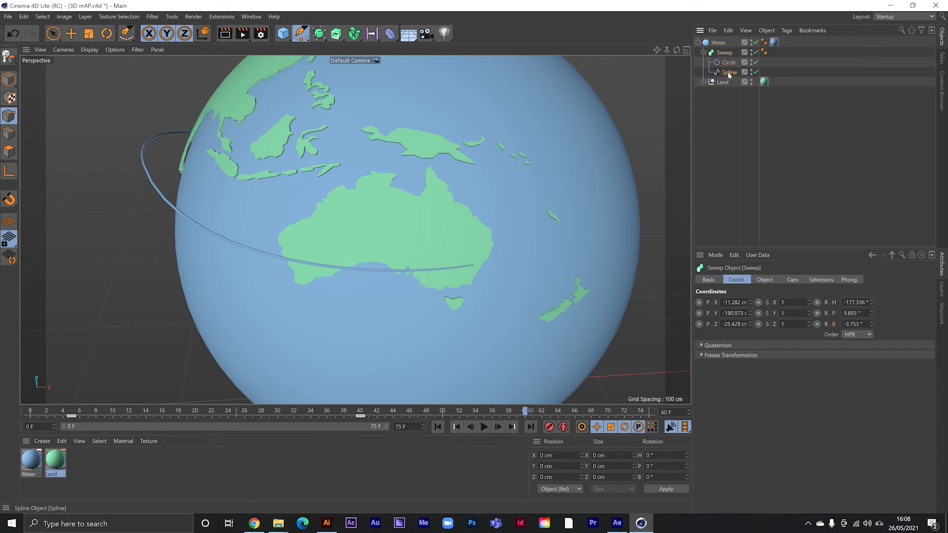
click(728, 73)
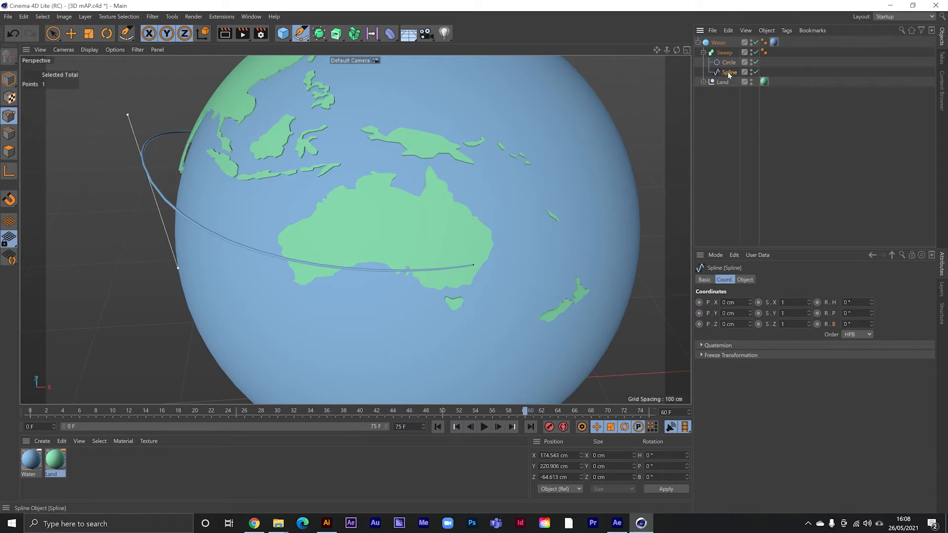
click(745, 280)
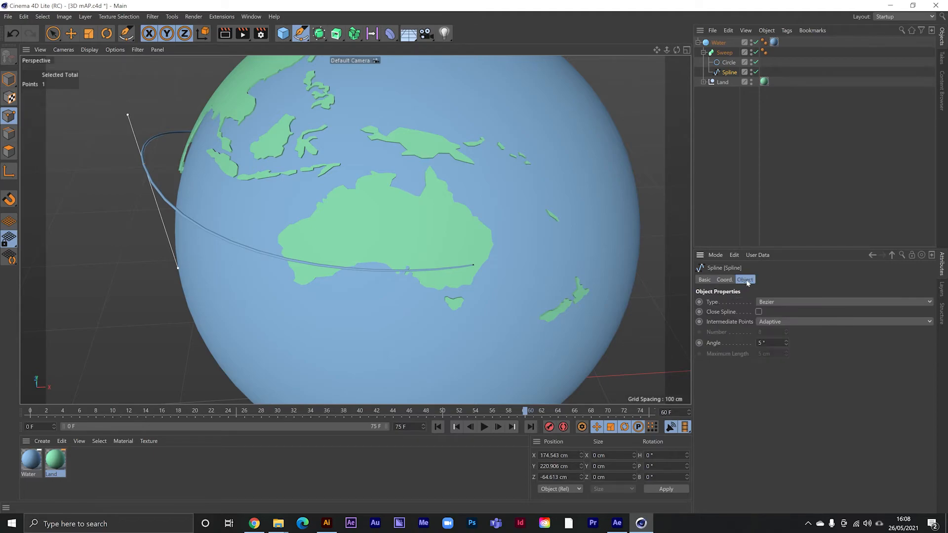
click(794, 321)
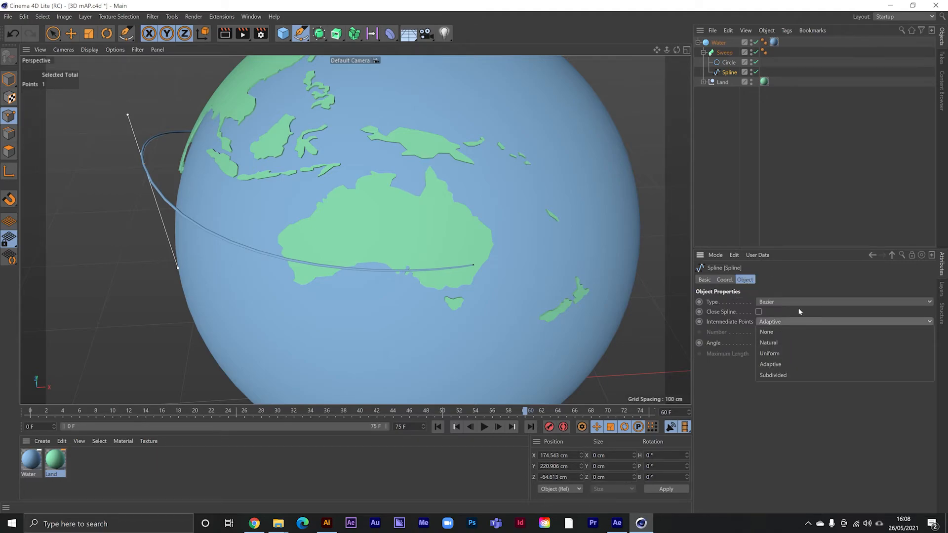
click(794, 376)
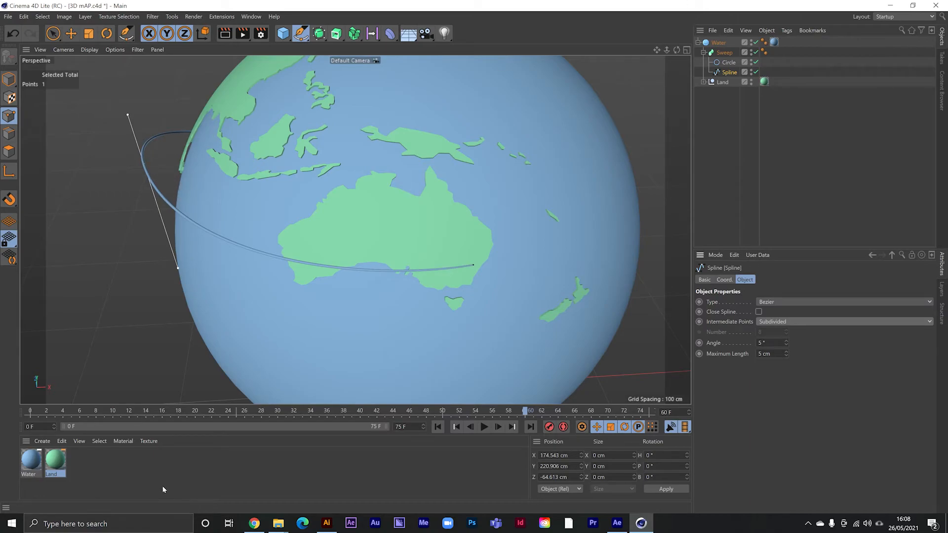
Duplicate the Land material and open the copy for editing.
click(108, 476)
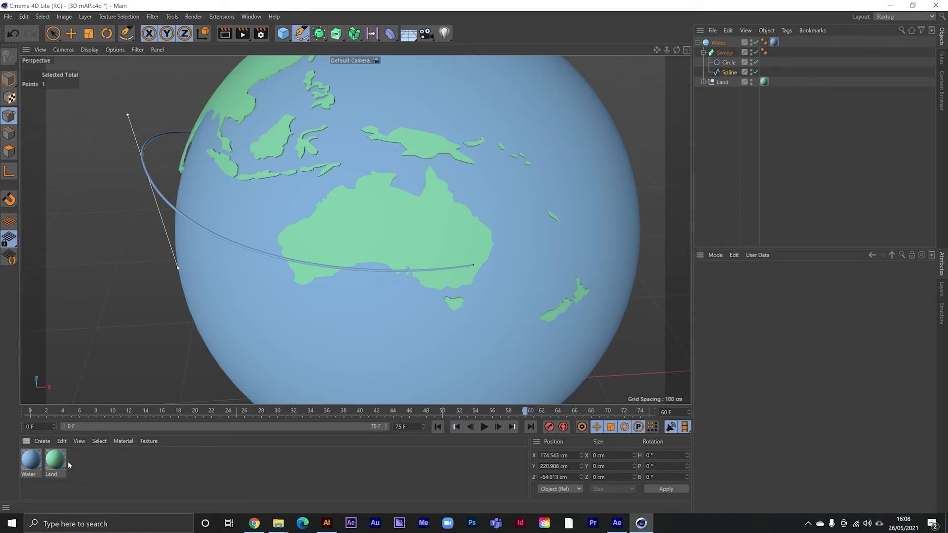
drag(56, 461, 91, 460)
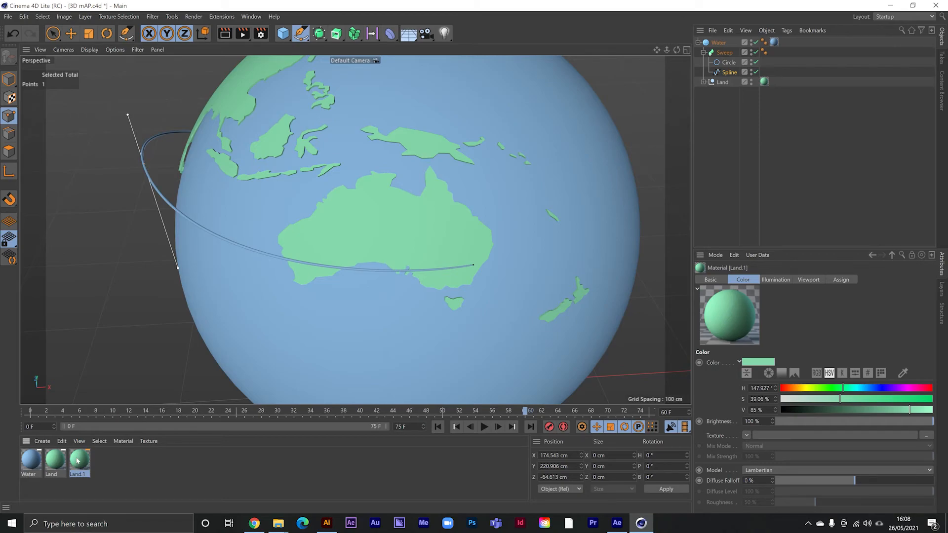
double_click(80, 461)
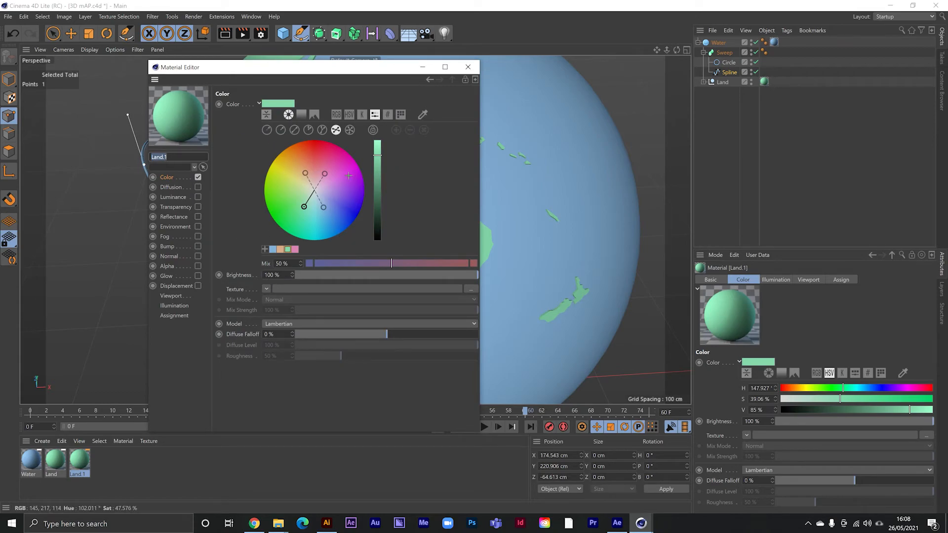
Try the pink swatch and custom spectrum colours on the duplicated material, and undo the colour changes.
click(295, 250)
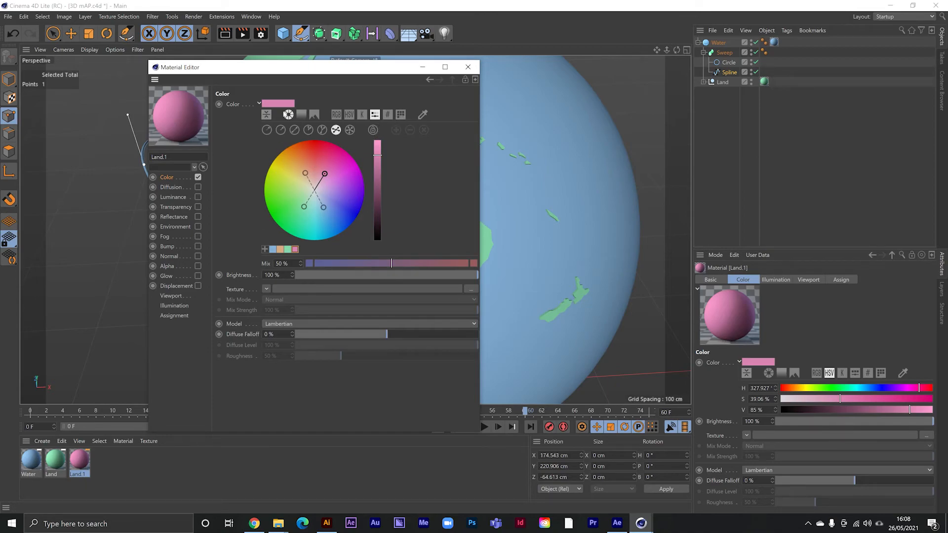
click(301, 115)
mouse_move(304, 143)
mouse_down()
mouse_move(329, 142)
mouse_move(327, 153)
mouse_up()
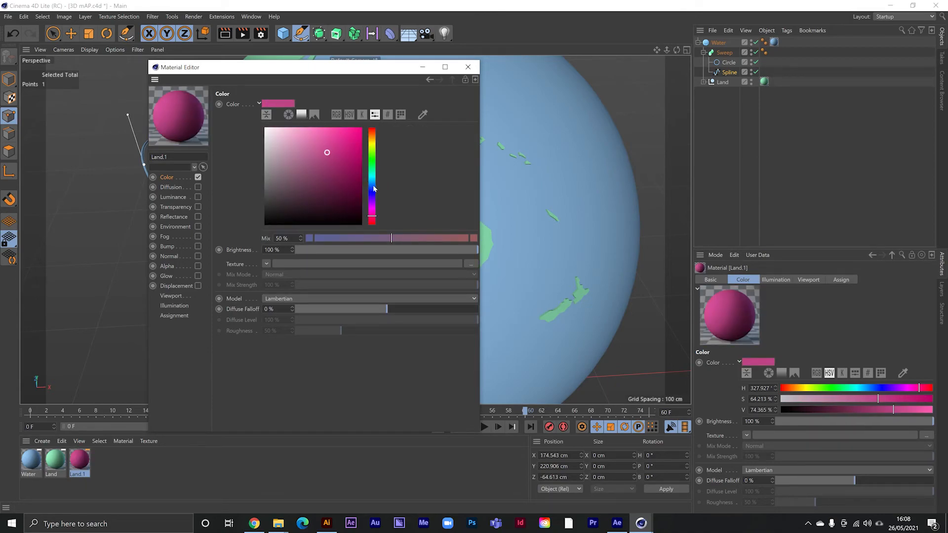
click(372, 166)
click(316, 157)
key(ctrl+z)
key(ctrl+z)
key(ctrl+z)
key(ctrl+z)
key(ctrl+z)
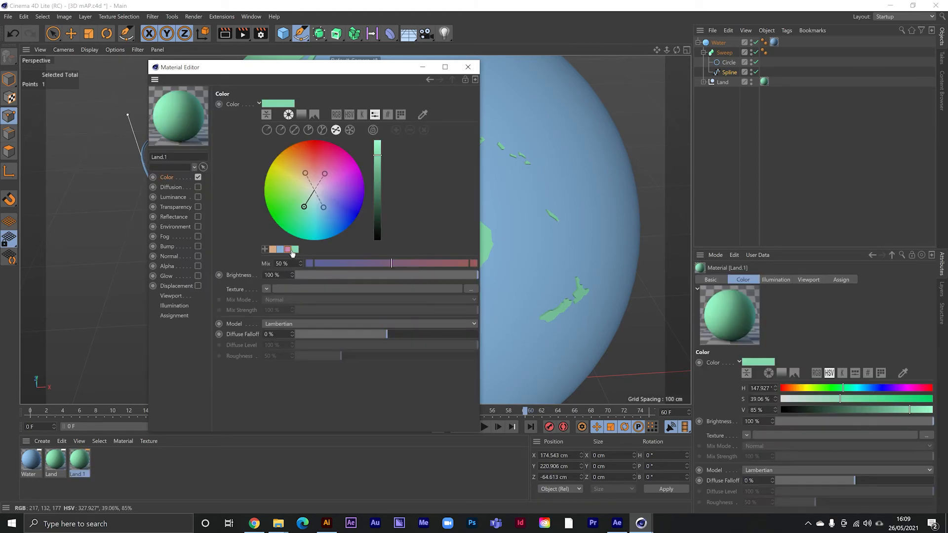
Give the Land.1 material the pink swatch colour (327.927°, 39.06%, 85%) and apply it to the Sweep route.
click(290, 250)
click(469, 65)
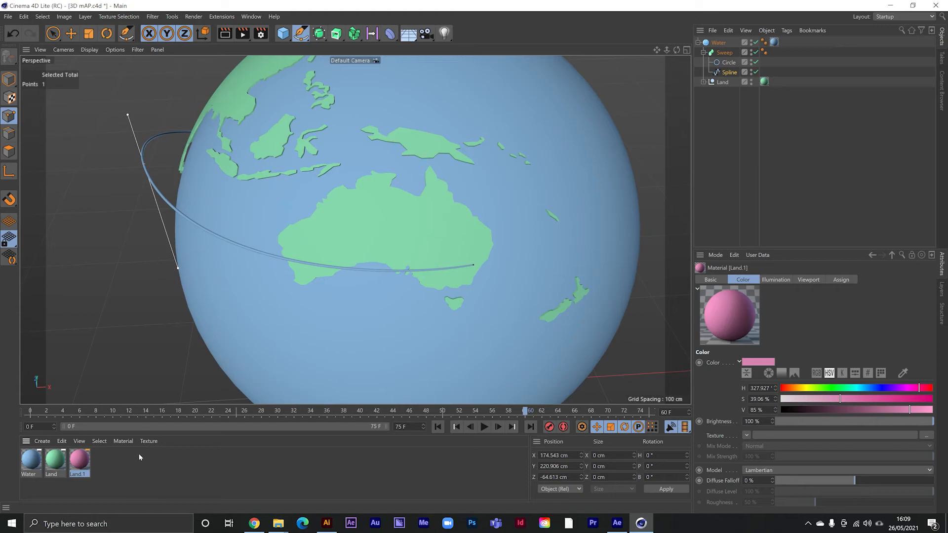
drag(91, 459, 728, 54)
key(ctrl+z)
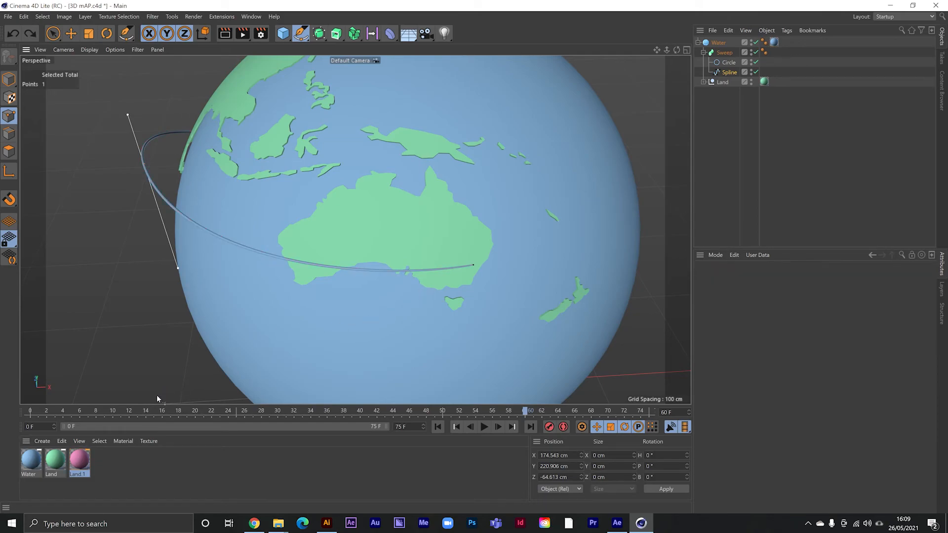
drag(167, 196, 160, 189)
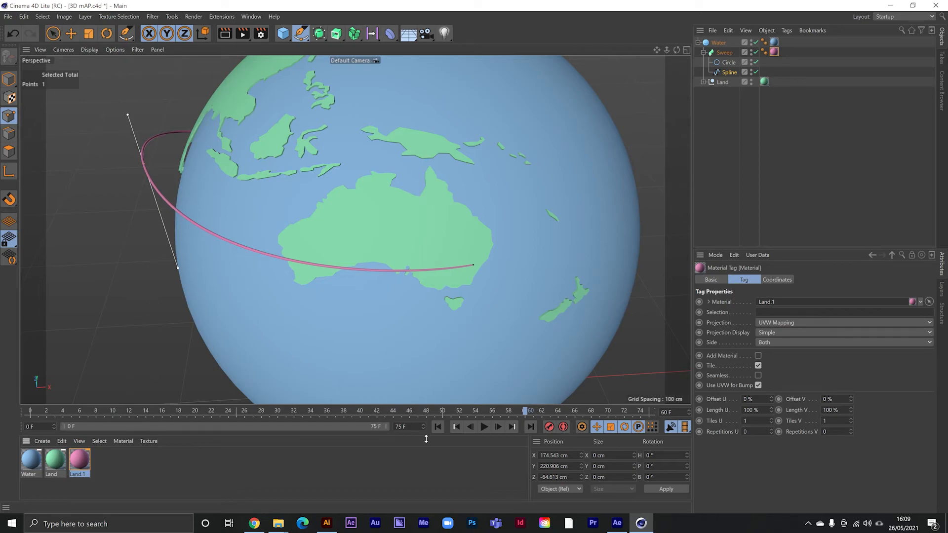
Play the animation from the first frame to check the pink route on the rotating globe.
click(438, 427)
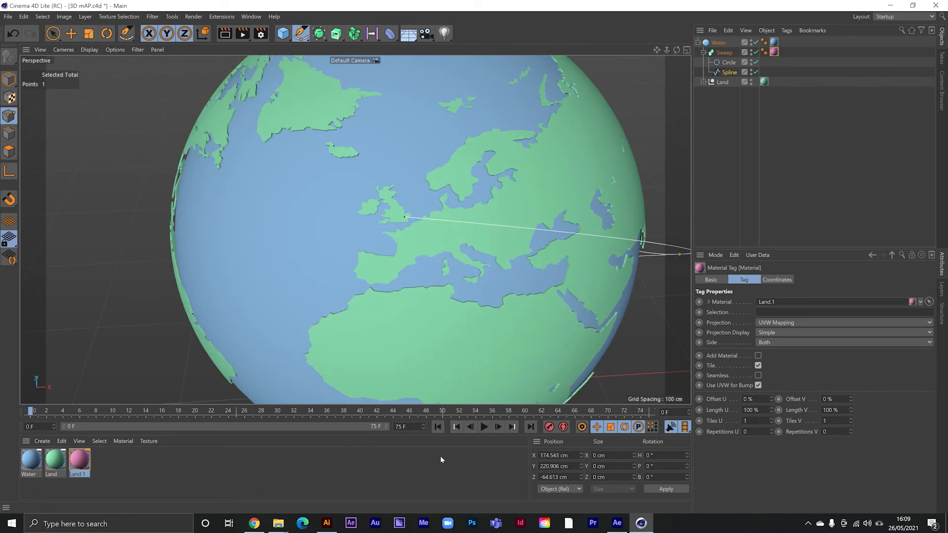
click(483, 427)
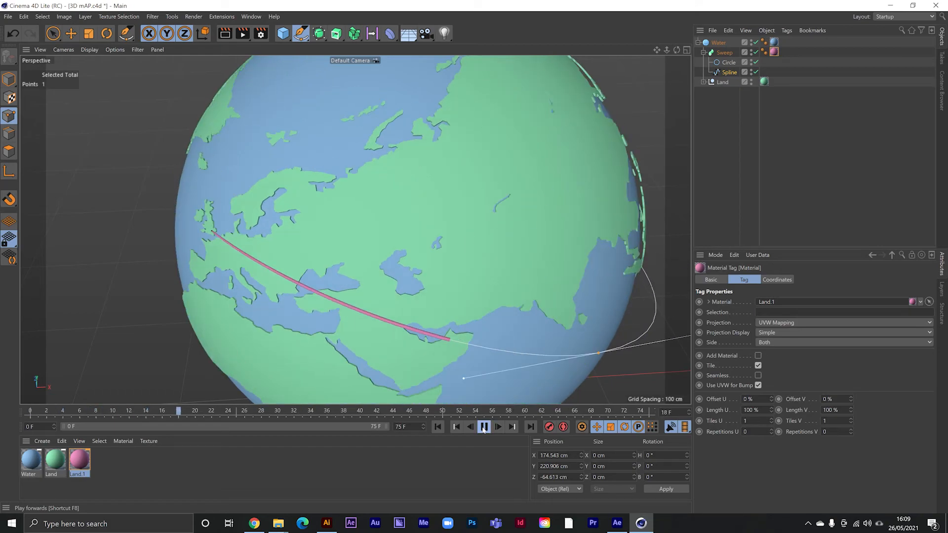
click(483, 427)
Unhide COntinents1.1 through COntinents1.4 in the Land group and save the project with the timeline at frame 0.
click(703, 83)
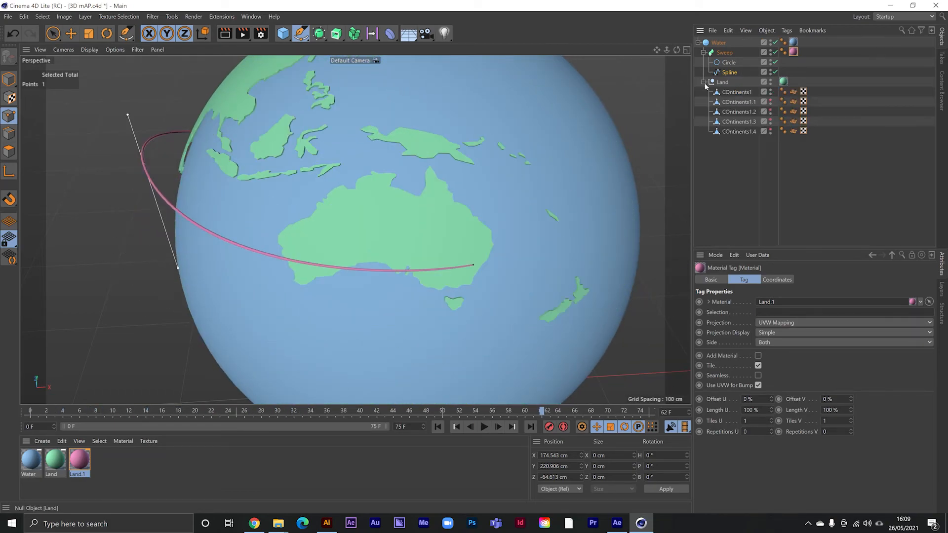
click(771, 100)
click(770, 111)
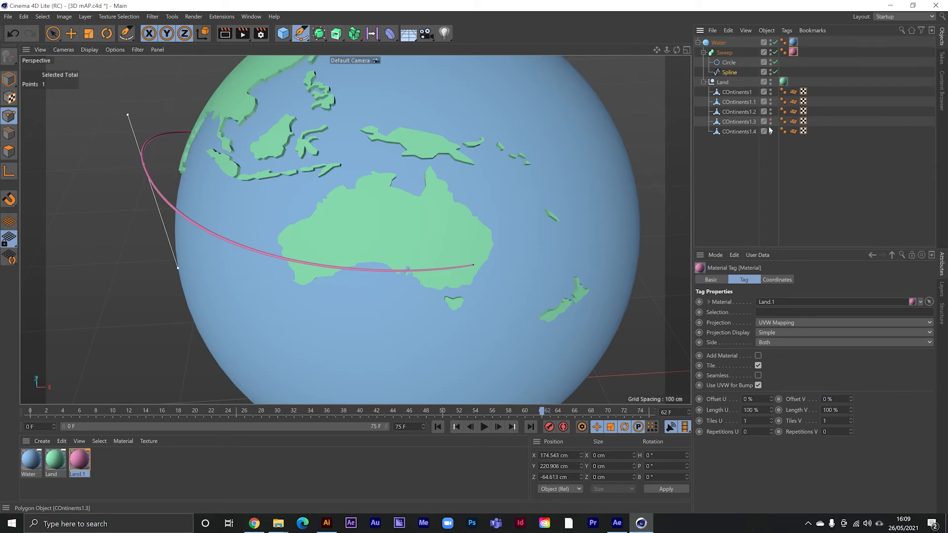
click(770, 122)
click(770, 132)
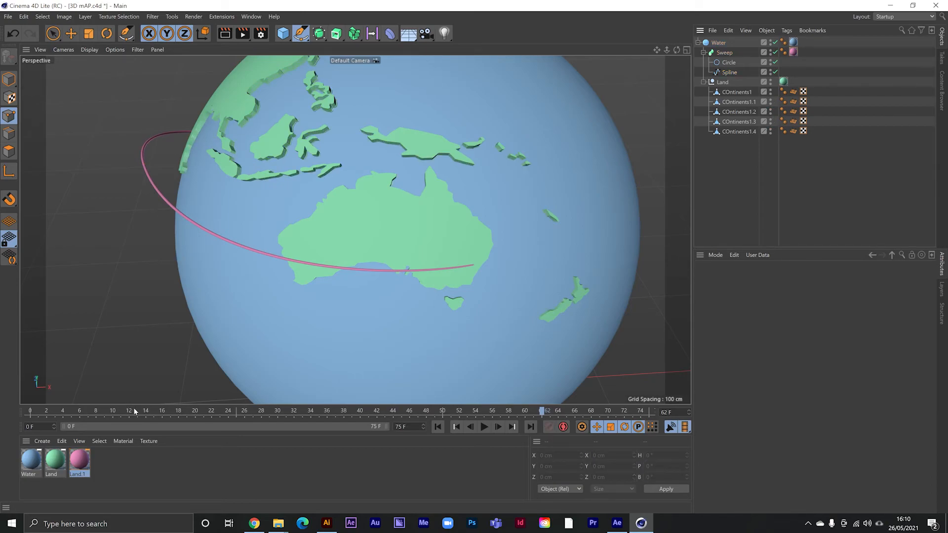
click(20, 414)
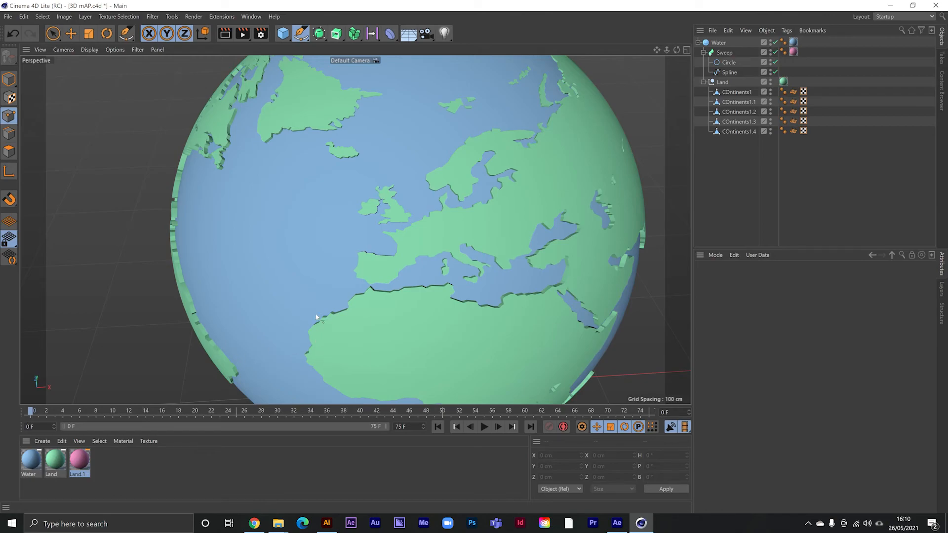
key(ctrl+s)
Open the Dope Sheet timeline and move the Water hierarchy's frame-40 keys to frame 64.
click(251, 16)
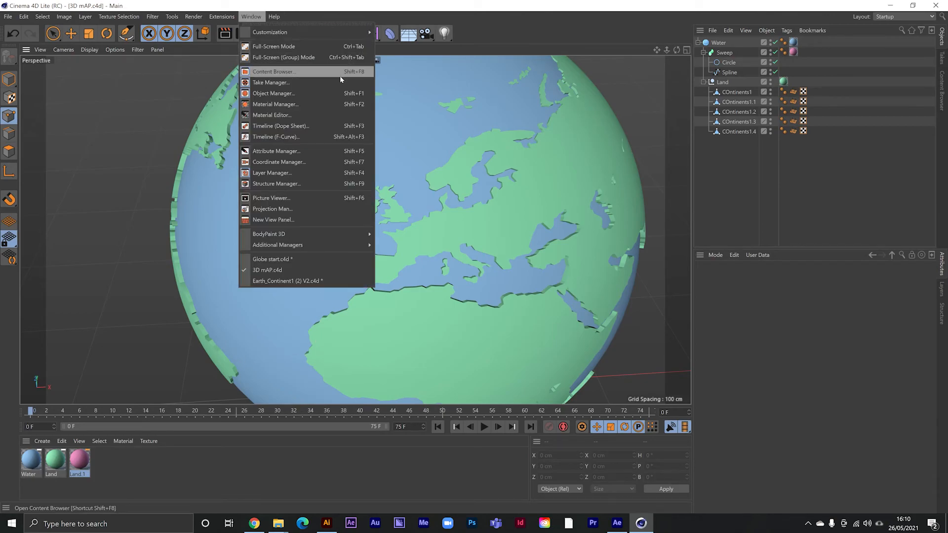
click(328, 126)
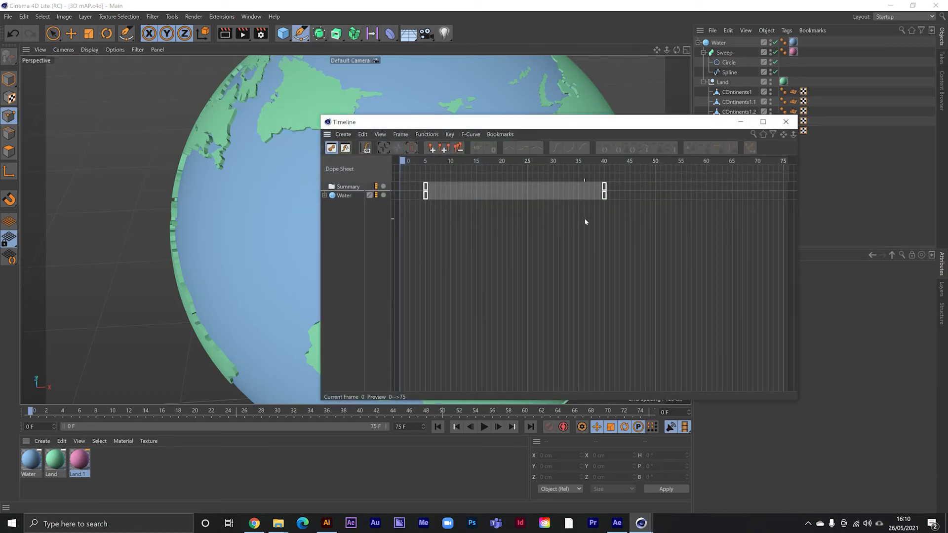
click(324, 195)
click(324, 196)
drag(656, 226, 557, 176)
drag(605, 129, 574, 247)
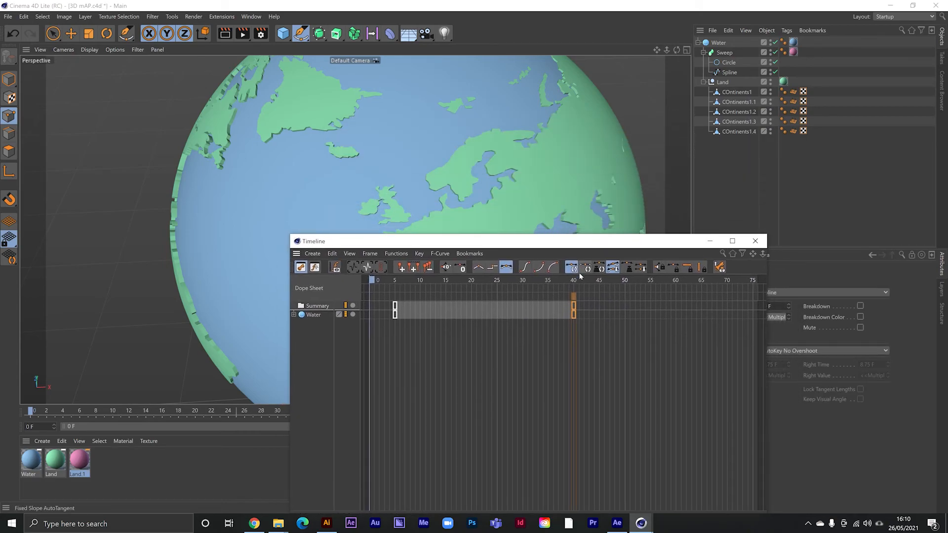
drag(576, 306, 697, 307)
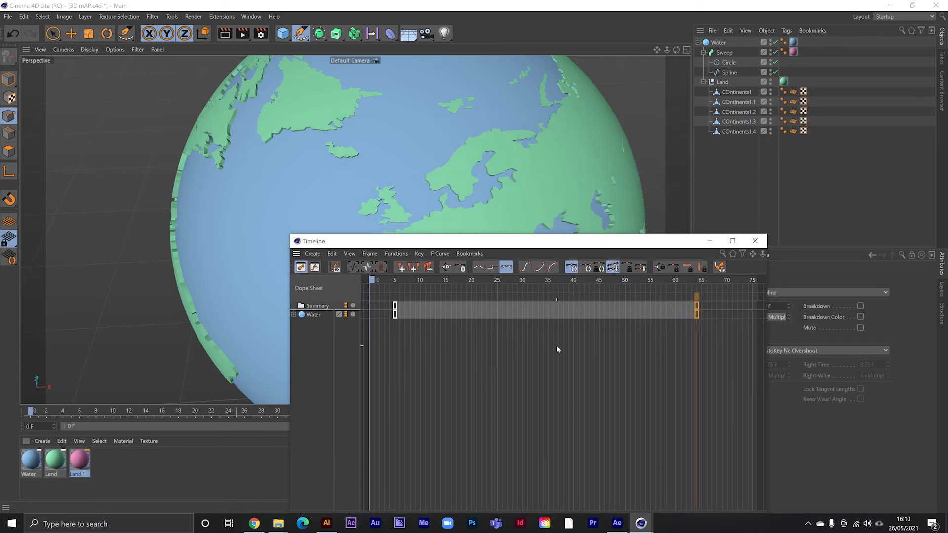
Place the Timeline window clear of the globe and play the animation to check the slower rotation.
drag(32, 411, 31, 411)
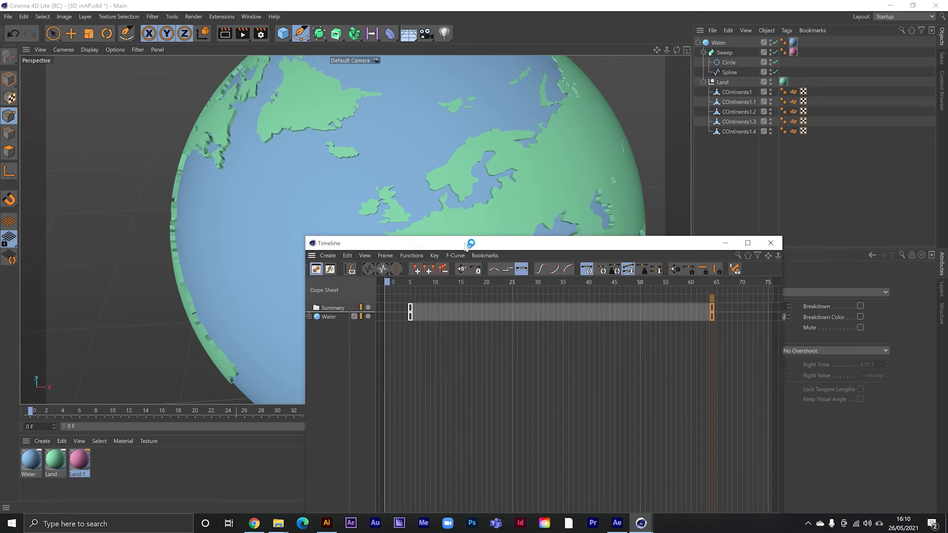
drag(484, 241, 655, 336)
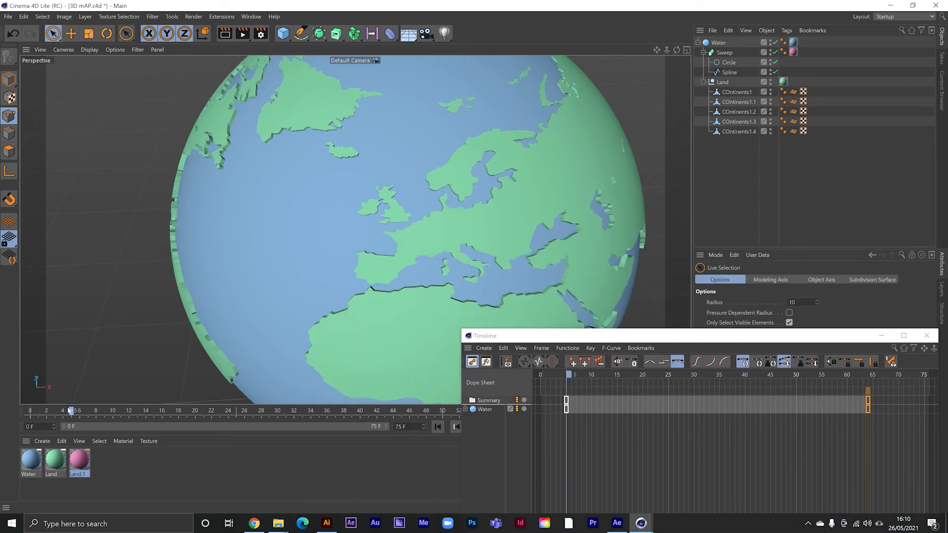
key(F8)
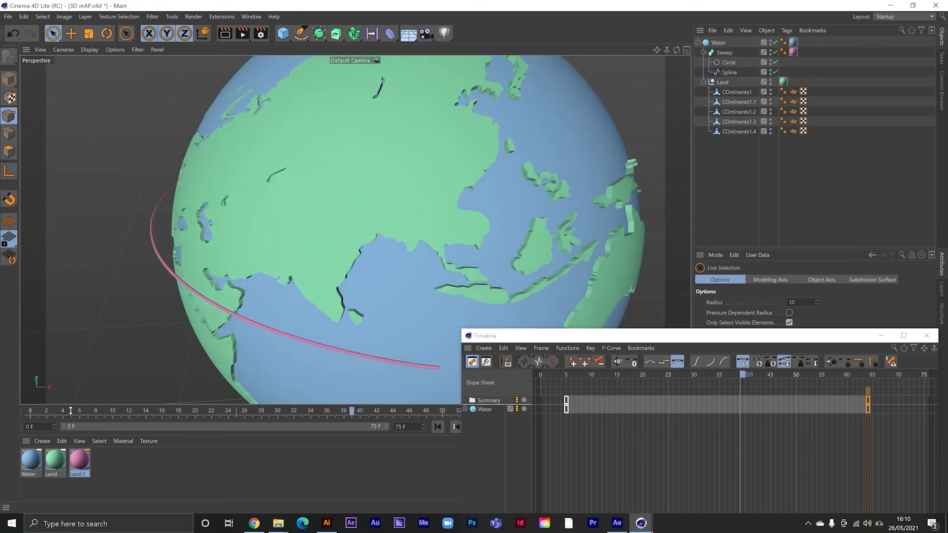
key(F8)
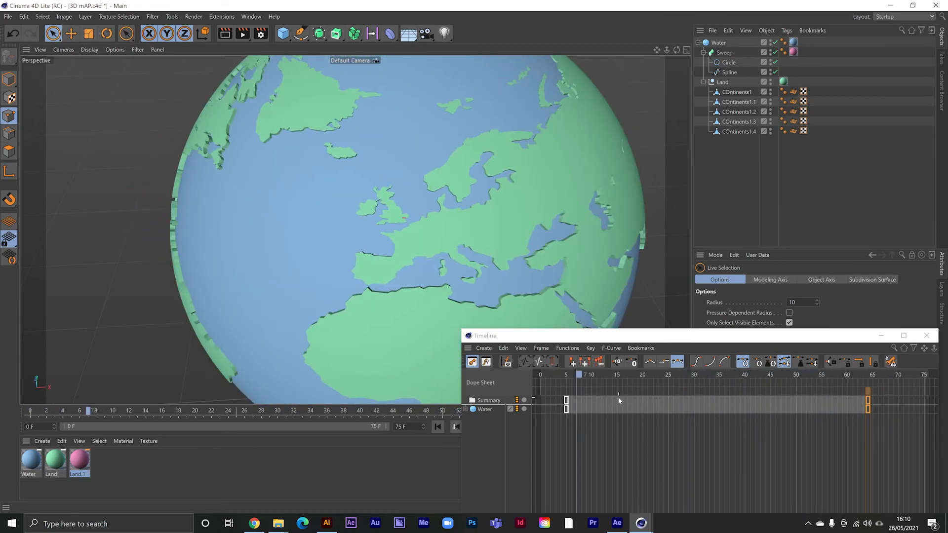
Try moving the end keys to frame 26 and play the animation at the faster timing.
drag(868, 402, 673, 402)
click(546, 375)
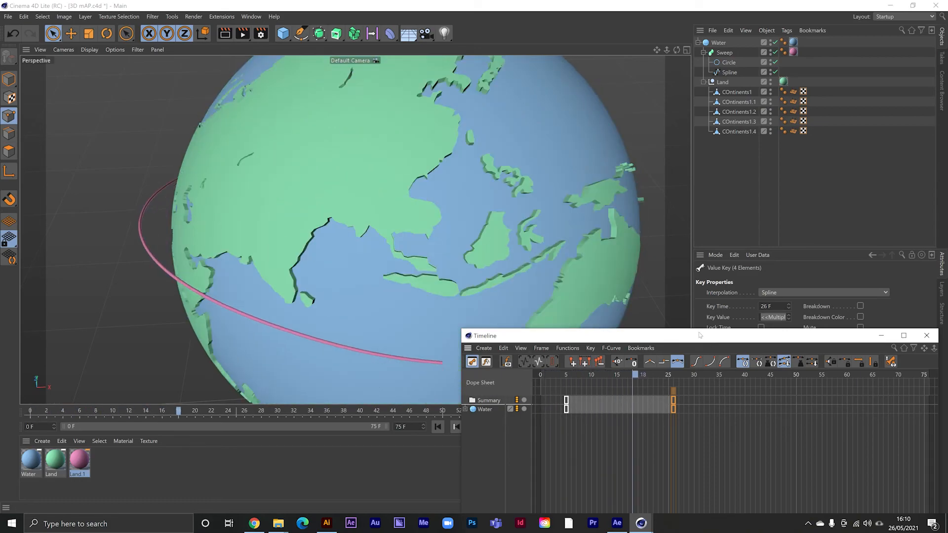
key(F8)
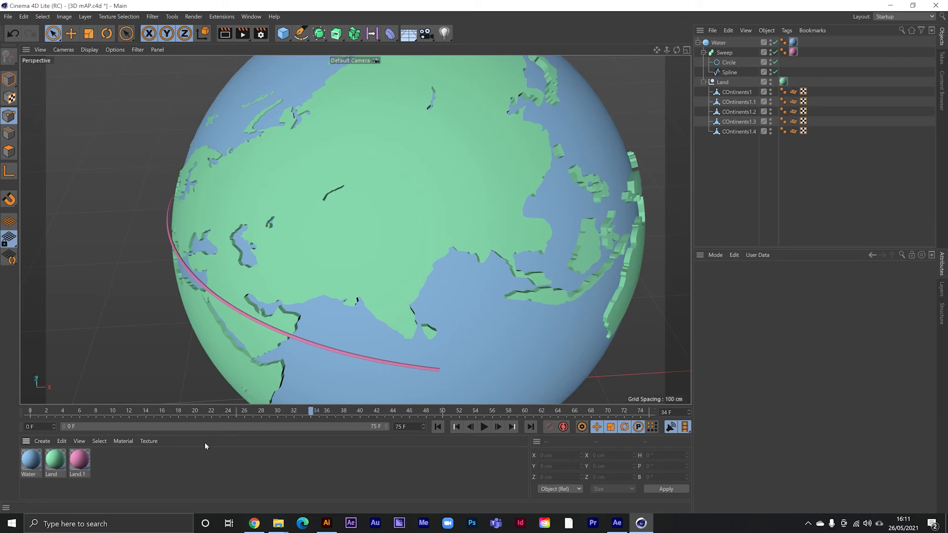
Load the Checkerboard surface shader as the colour texture of the route's pink Land.1 material.
double_click(83, 461)
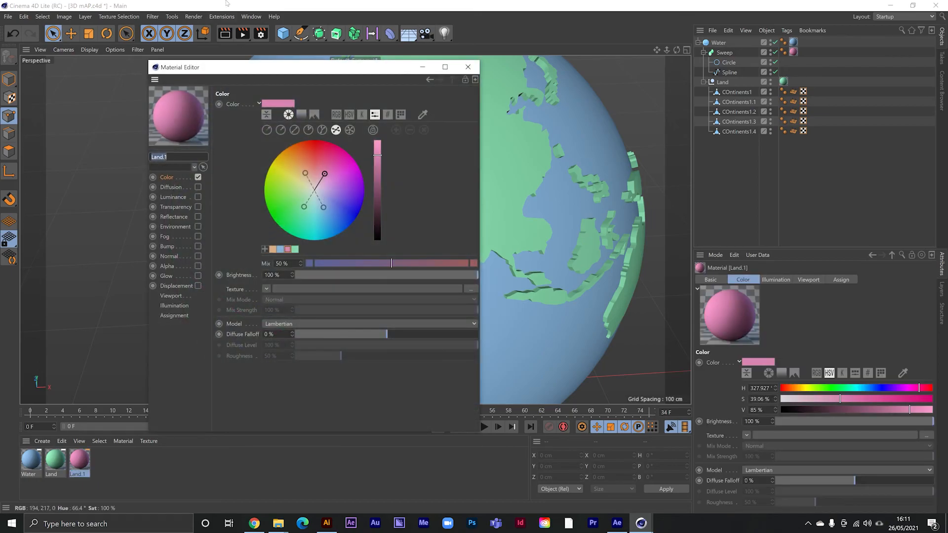
click(169, 179)
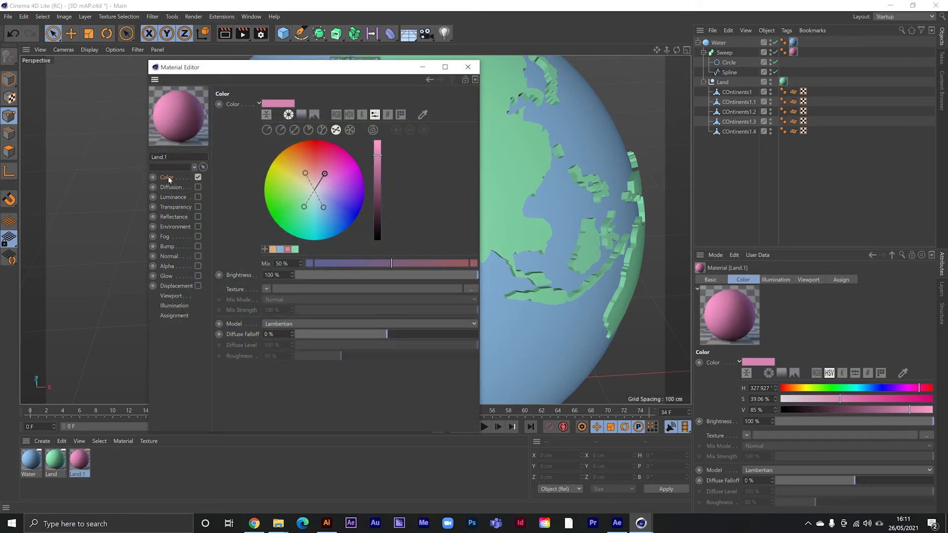
click(266, 289)
mouse_move(302, 486)
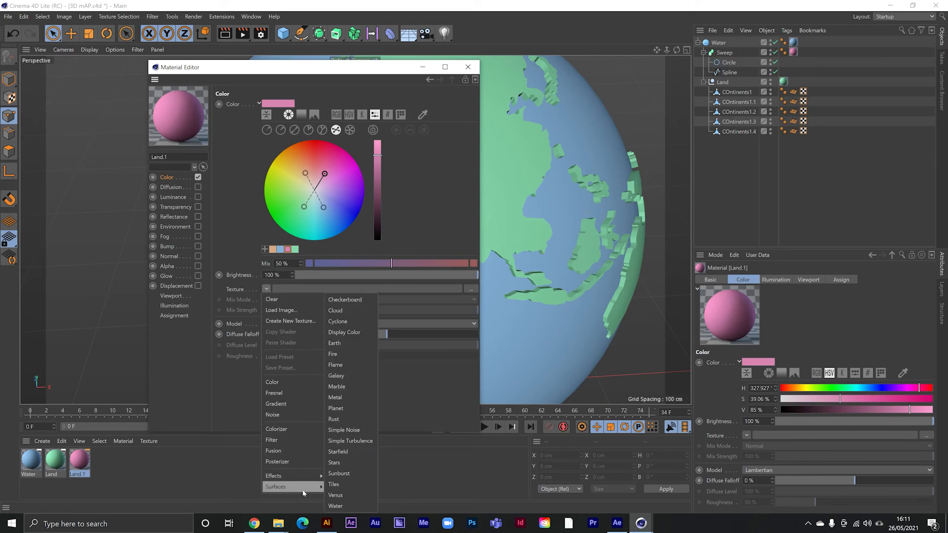
click(362, 303)
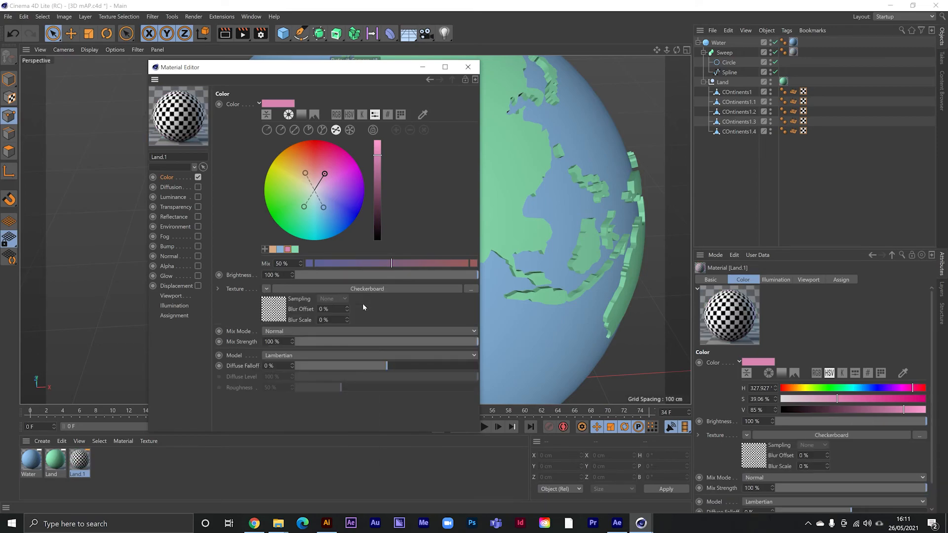
Place the Material Editor clear of the route and set the Checkerboard shader's U Frequency to 0.
drag(227, 66, 551, 106)
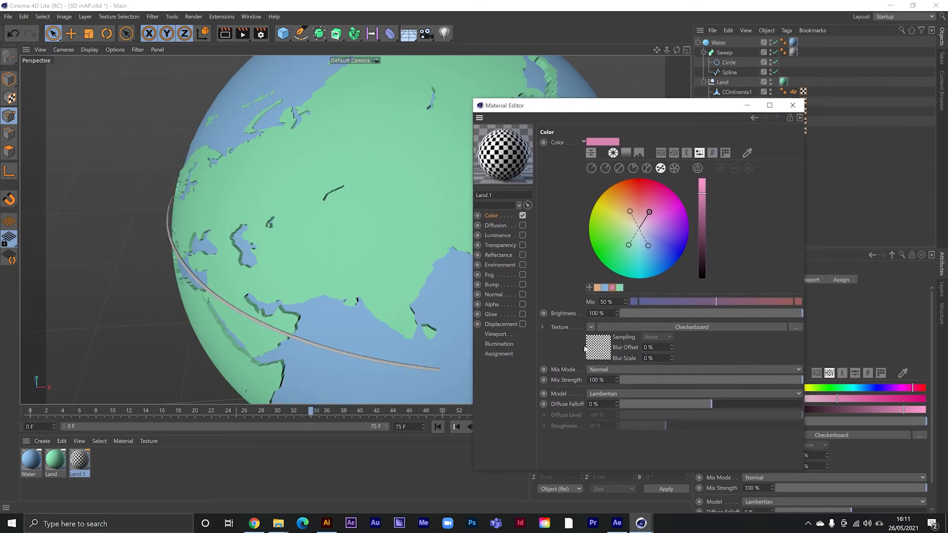
click(617, 327)
double_click(589, 232)
text(0)
key(Return)
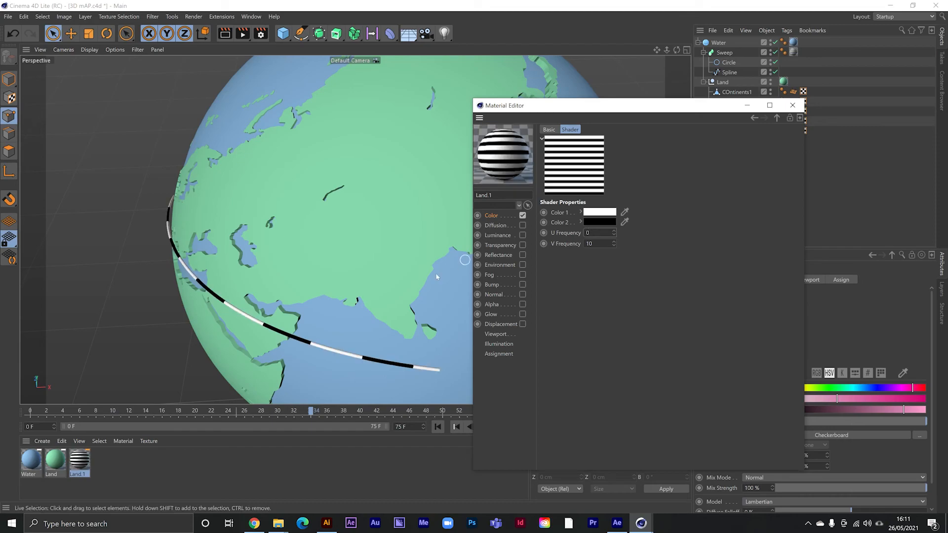
Set the Checkerboard shader's Color 2 to red, with H 360°, S 100% and V 100%, and close the Material Editor.
click(603, 224)
drag(674, 220, 736, 239)
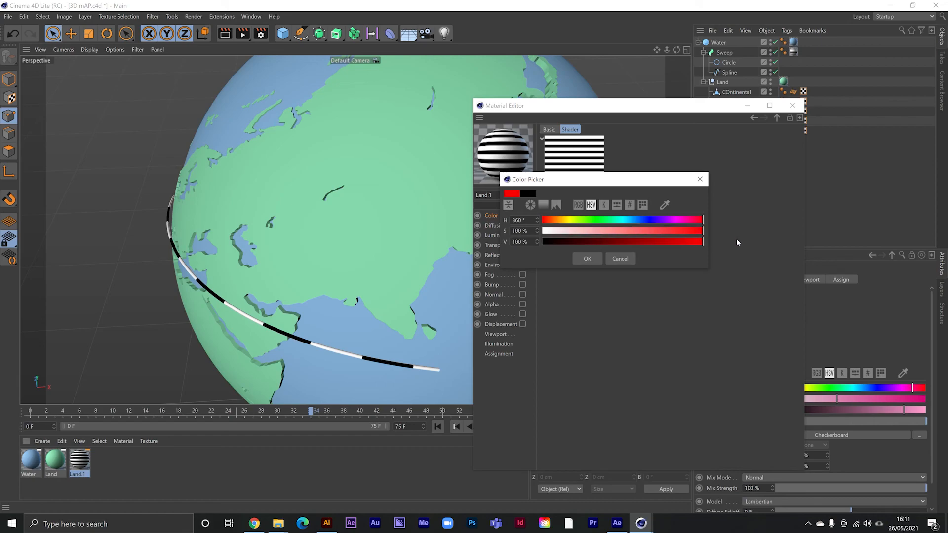
click(587, 258)
click(792, 105)
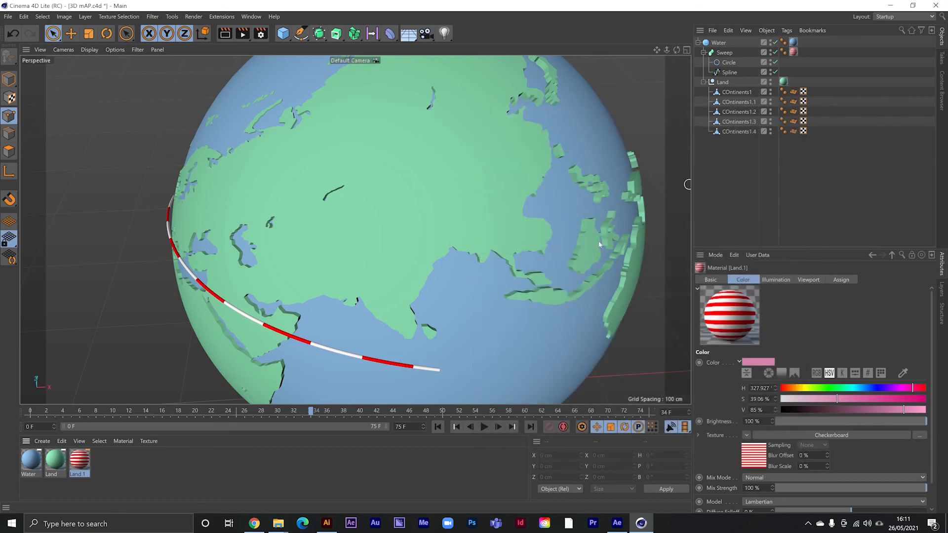
Play the animation from frame 0 to check the red-and-white striped route, and save the project.
drag(309, 414, 31, 412)
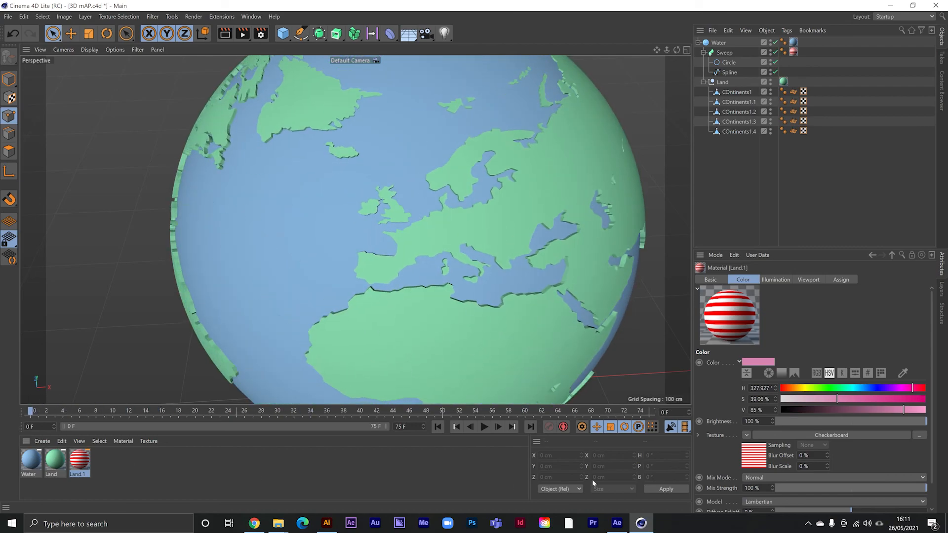
click(483, 427)
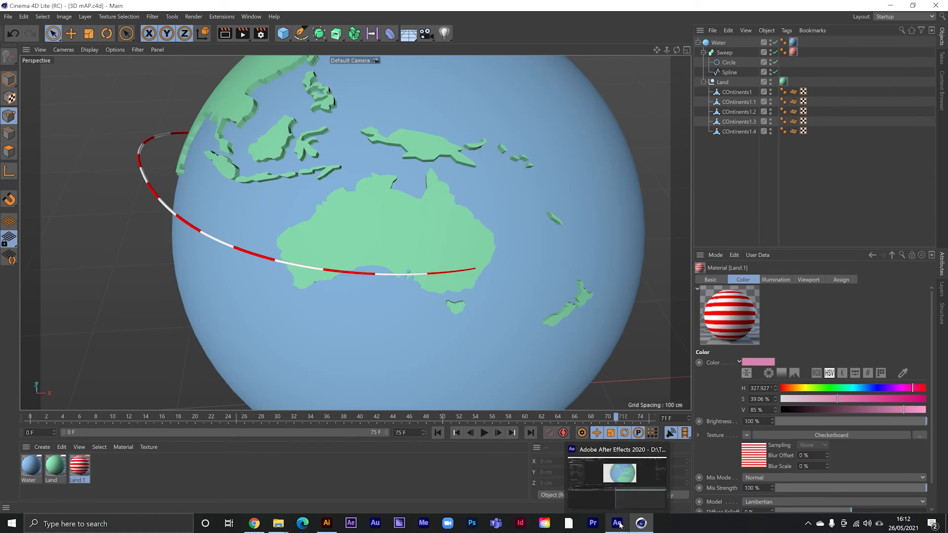
Switch to After Effects and preview the 3D mAP composition from the first frame.
click(616, 523)
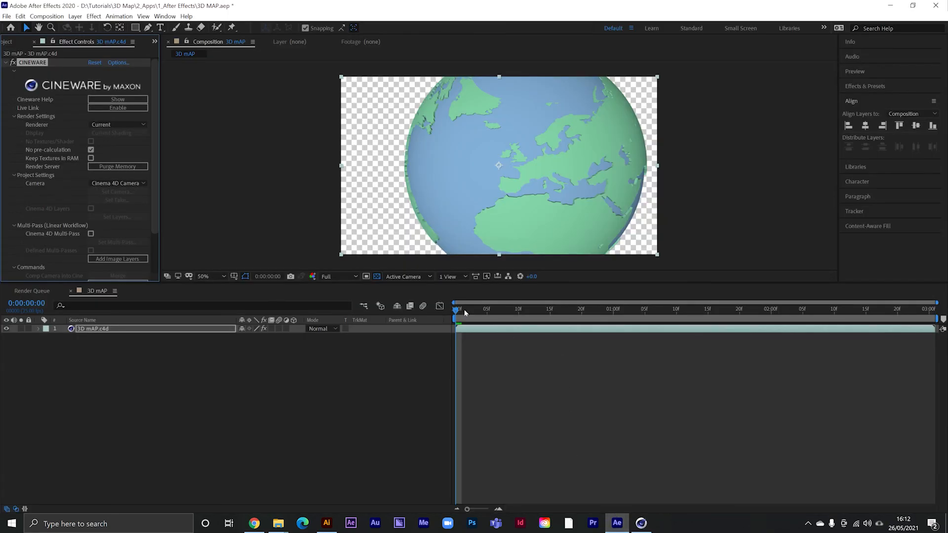
drag(462, 309, 444, 313)
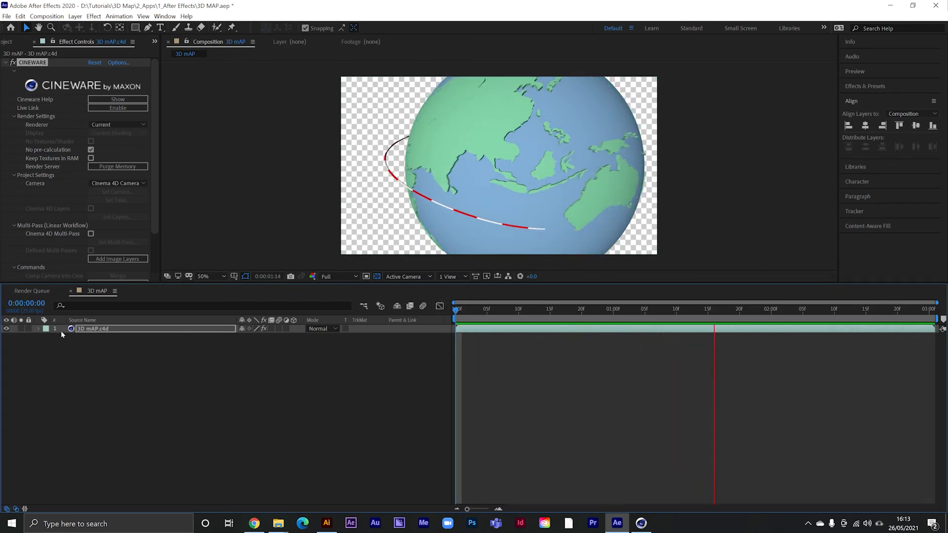
key(space)
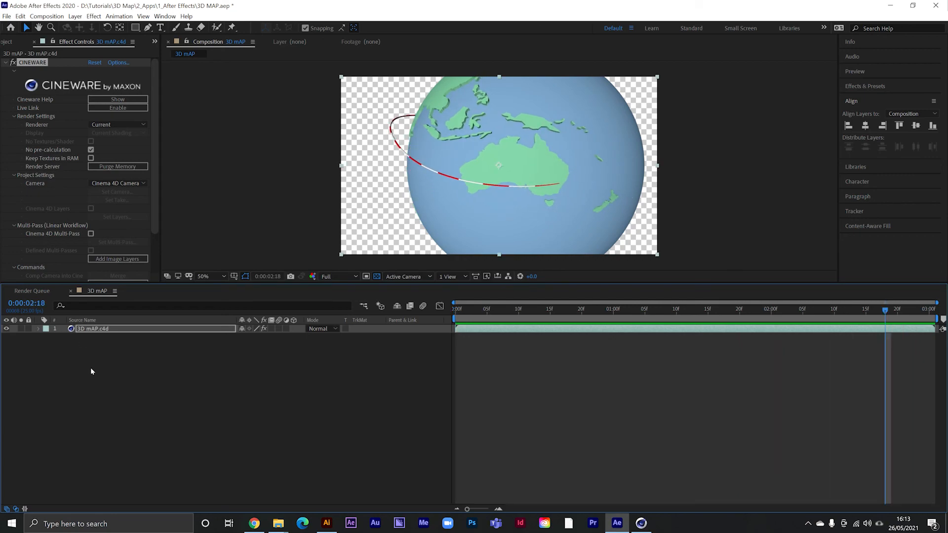